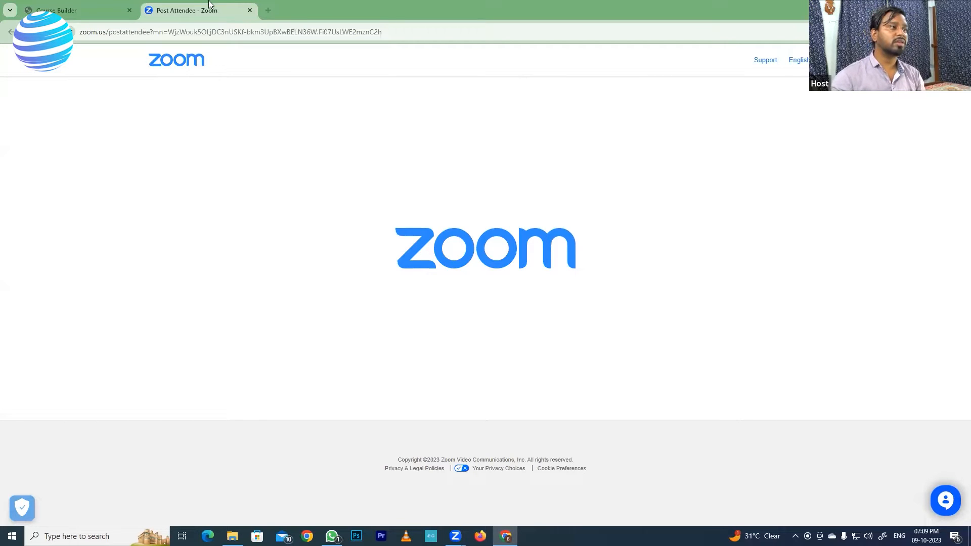
Step: Open the website tech.emasterly.com in a new browser tab to view its front page
left_click(268, 11)
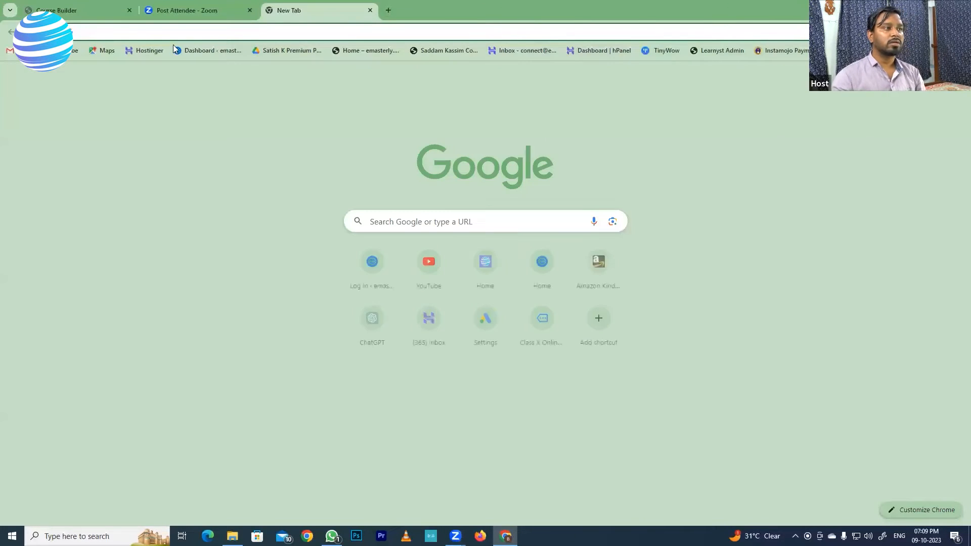
left_click(119, 32)
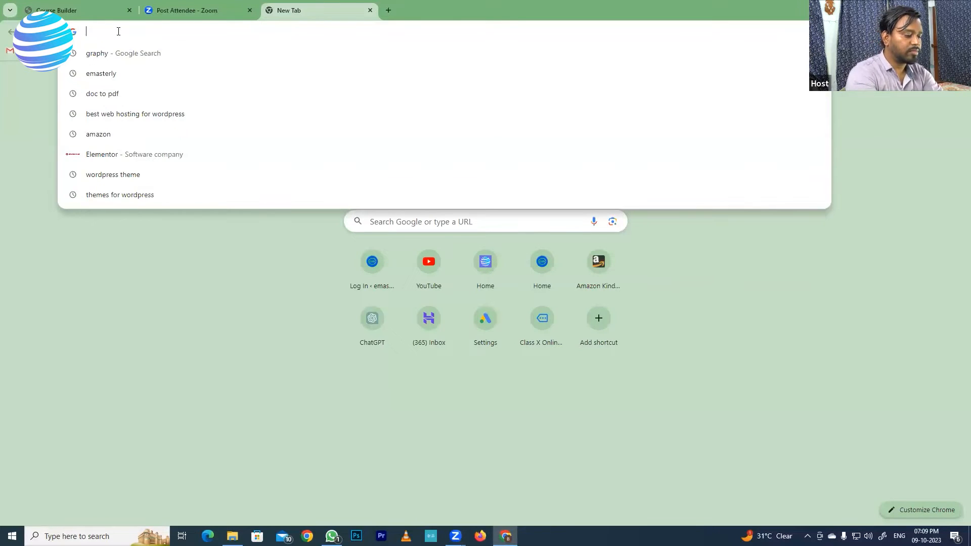
type("te")
key("Return")
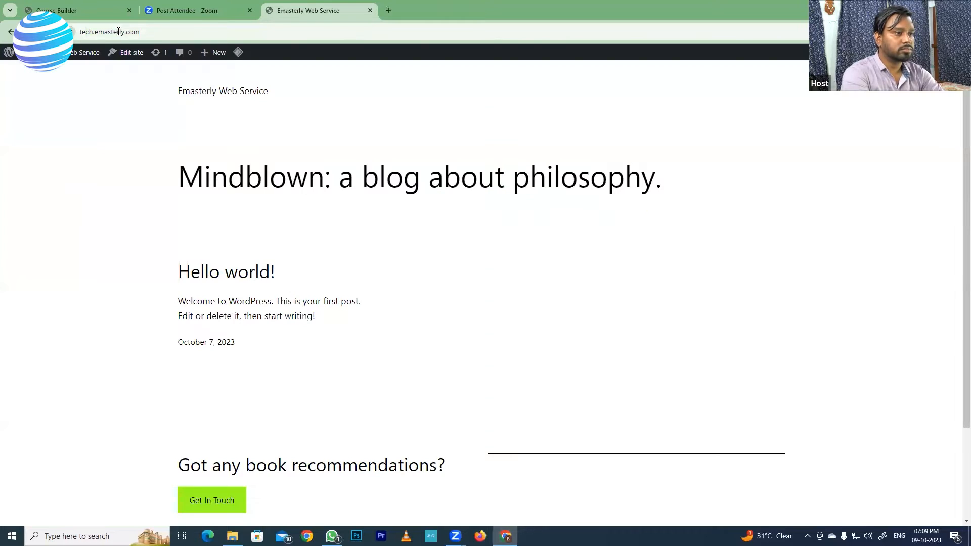
left_click(118, 32)
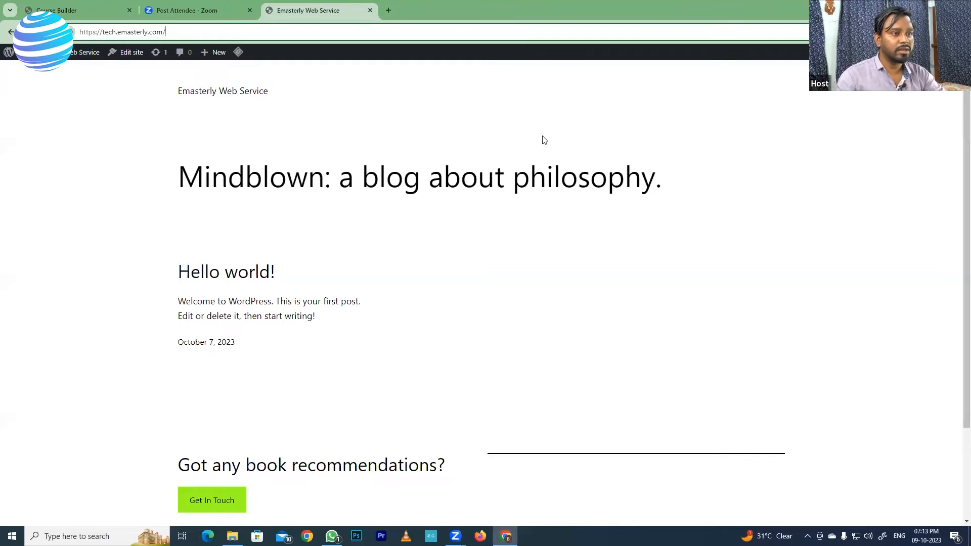
Step: Open the WordPress admin dashboard at tech.emasterly.com/wp-admin in another new browser tab
left_click(387, 12)
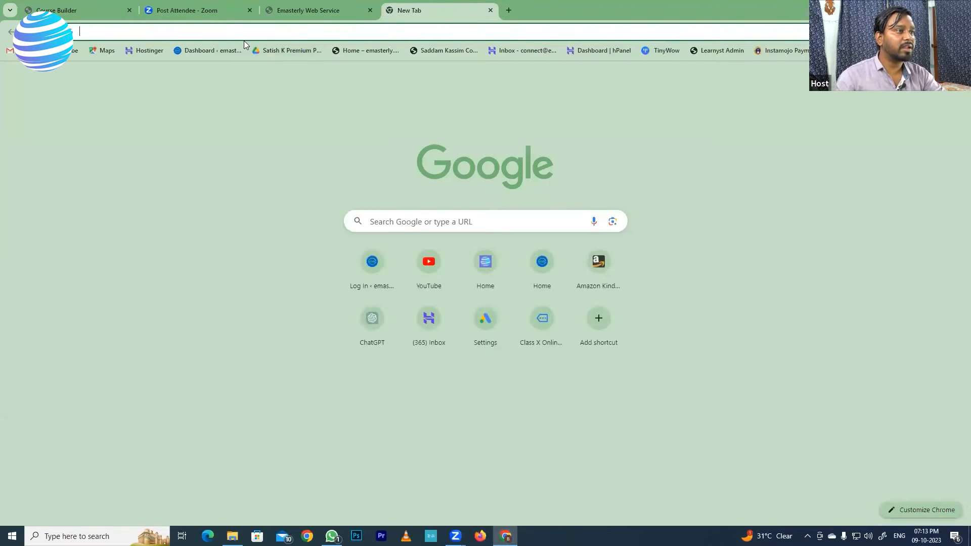
left_click(220, 33)
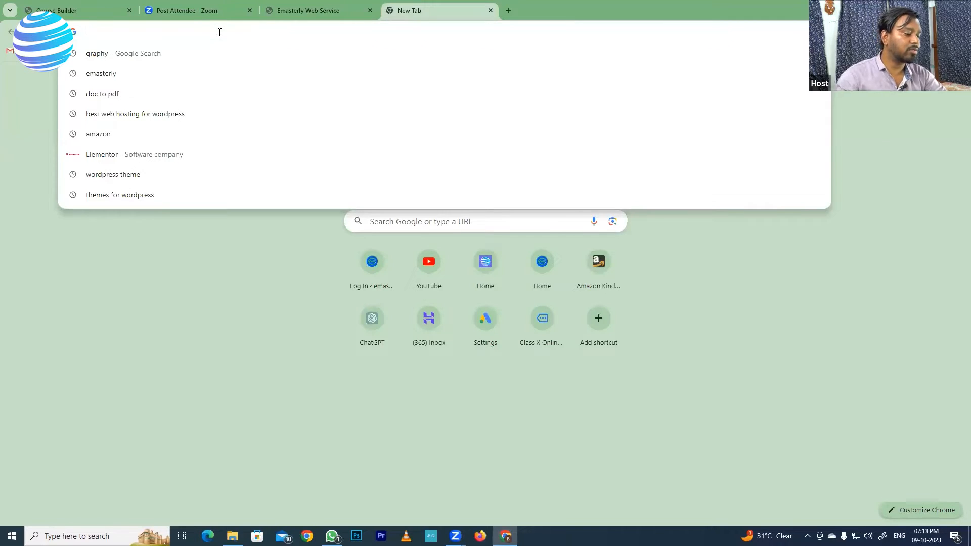
type("tech.emasterly.com")
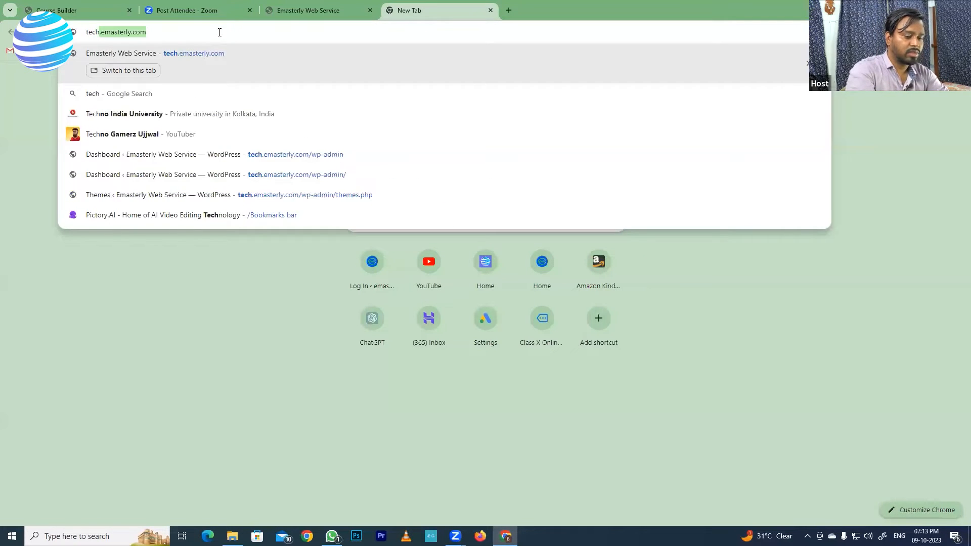
key("Return")
left_click(160, 33)
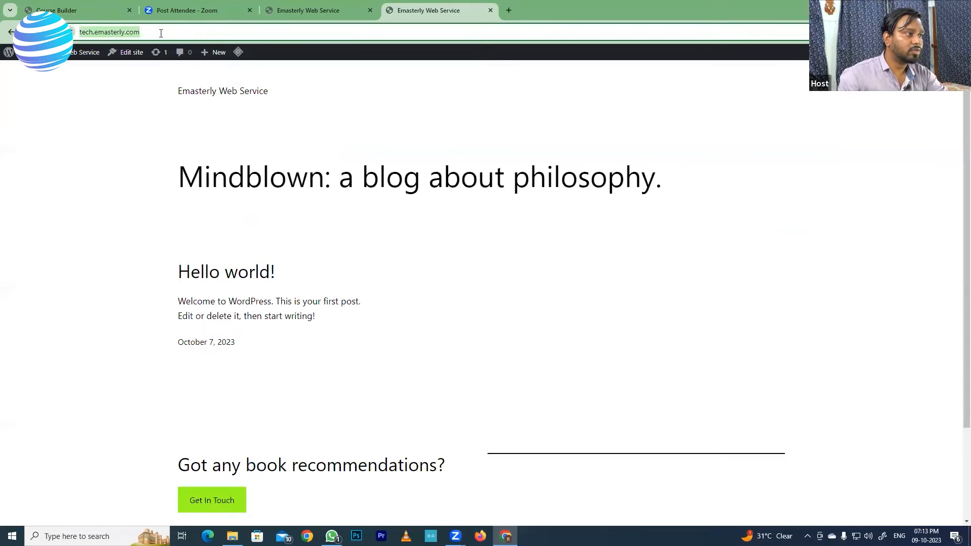
left_click(160, 33)
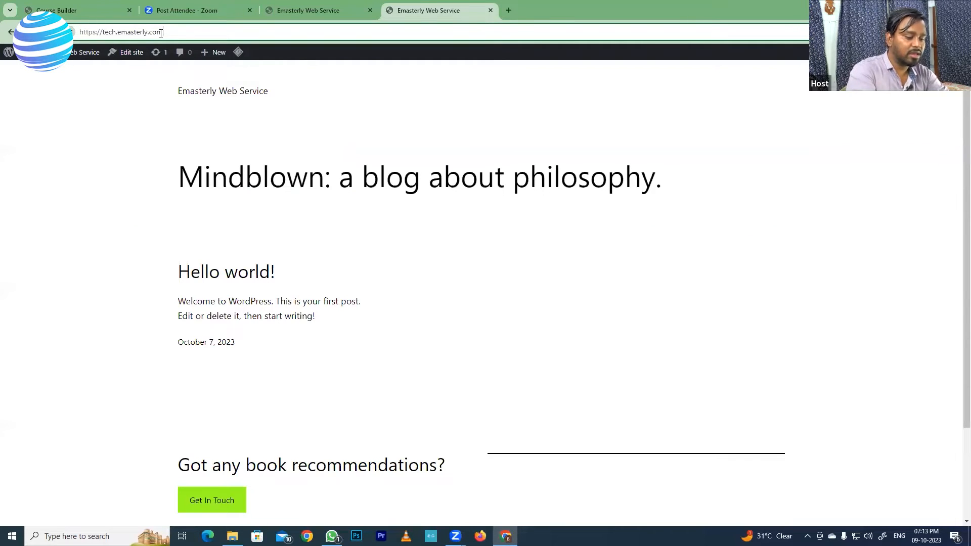
type("/wp")
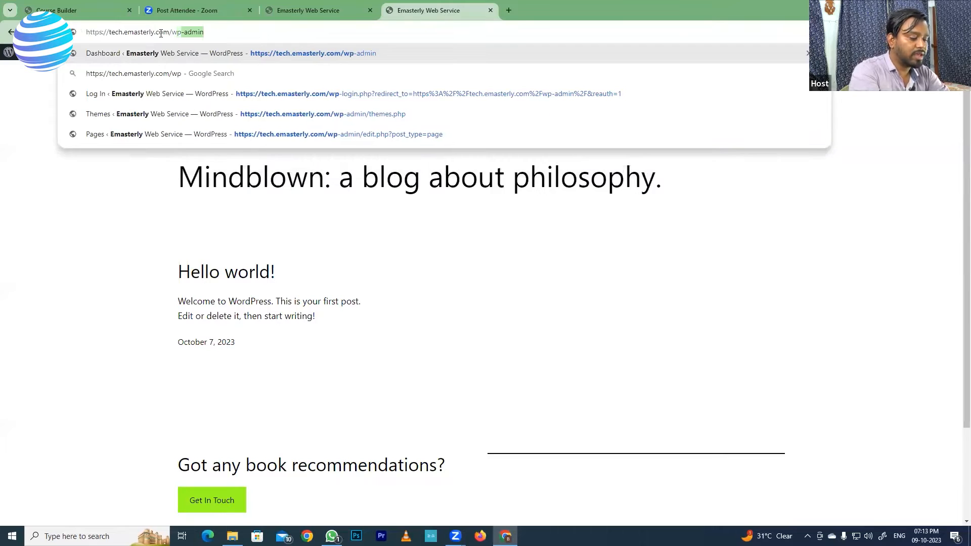
type("-")
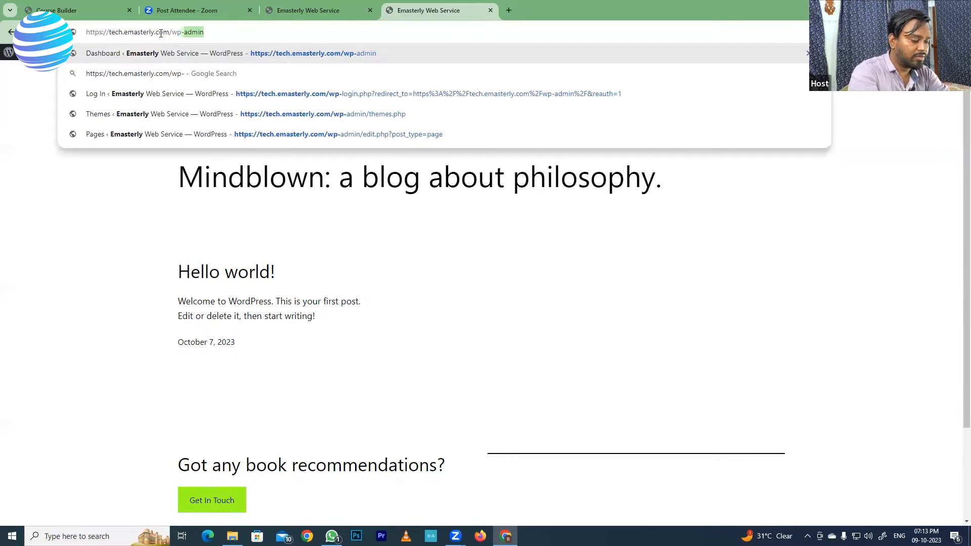
type("admin")
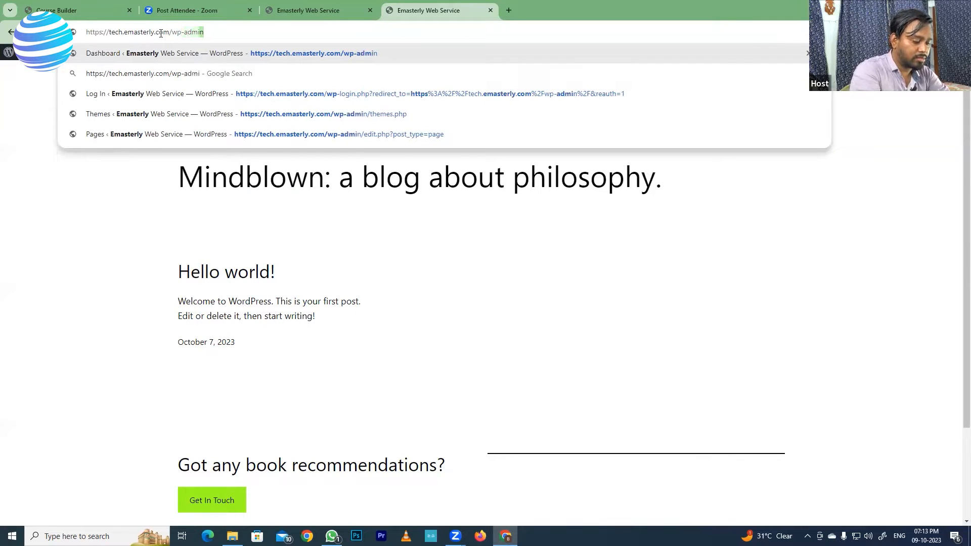
key("Return")
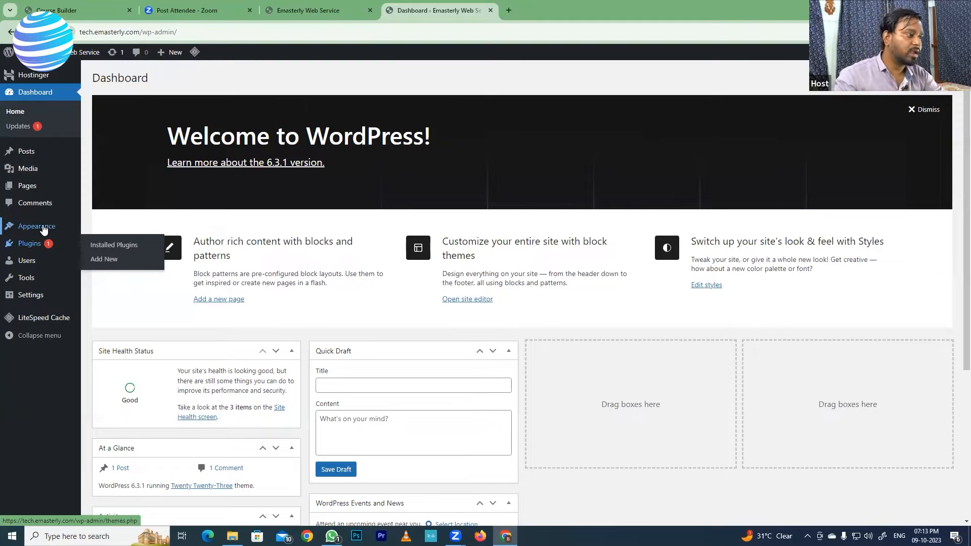
Step: Go to the site's installed themes and open the page for adding a new theme
mouse_move(44, 230)
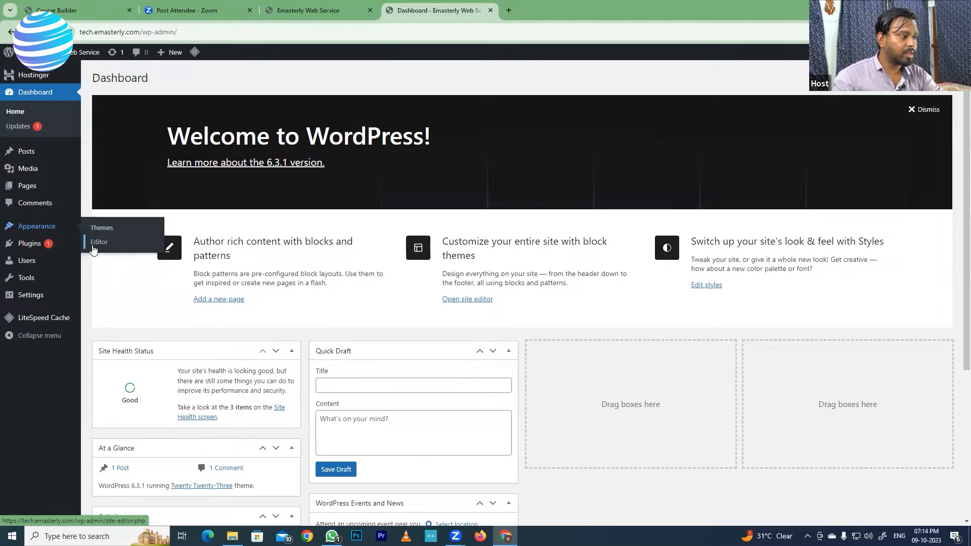
mouse_move(28, 248)
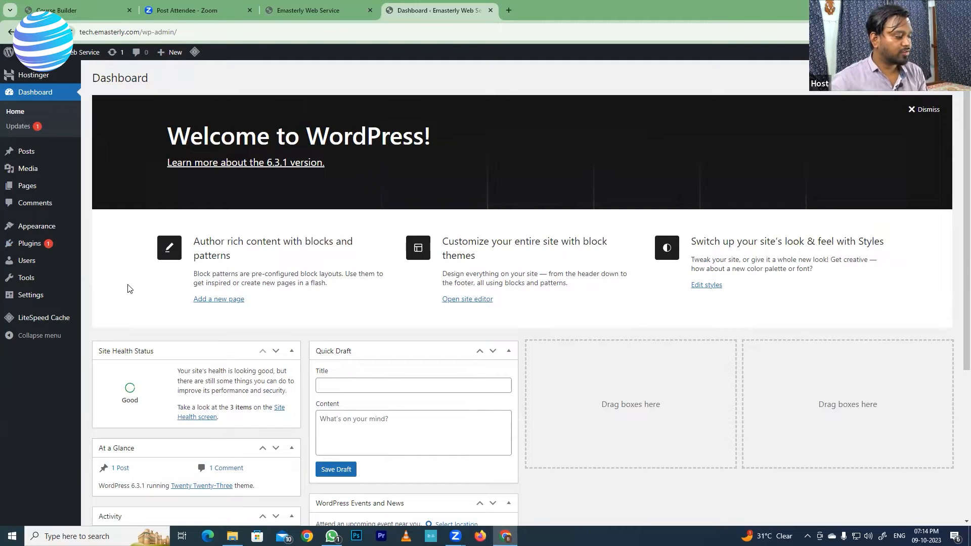
mouse_move(81, 268)
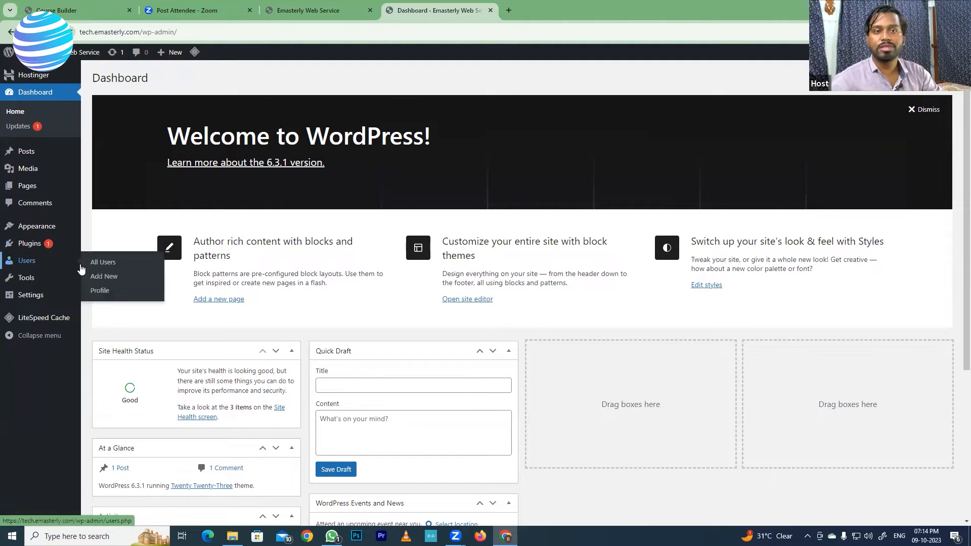
left_click(33, 229)
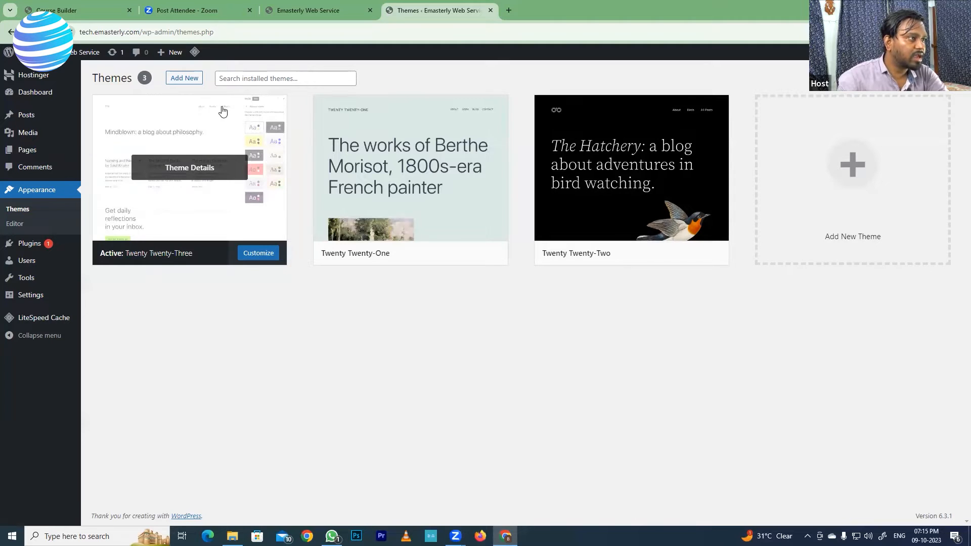
left_click(267, 80)
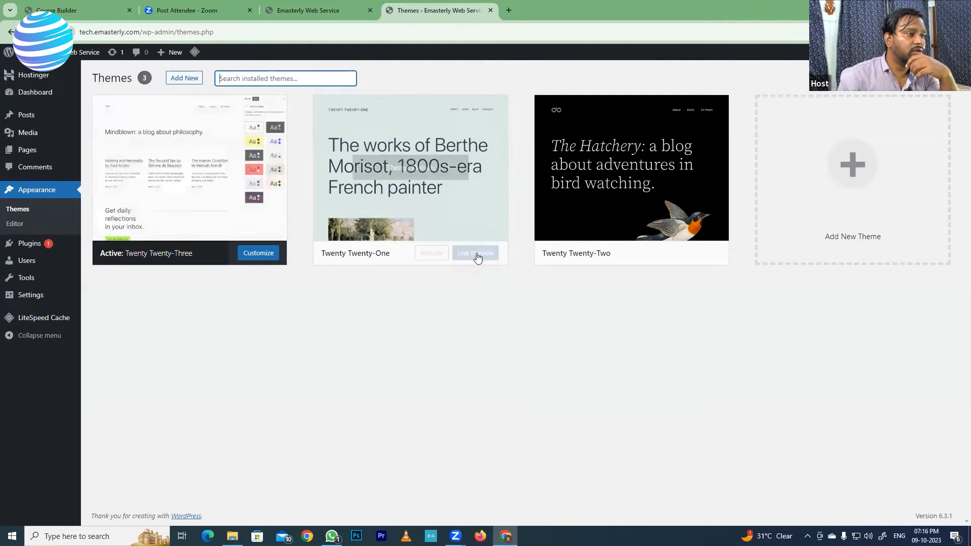
left_click(184, 79)
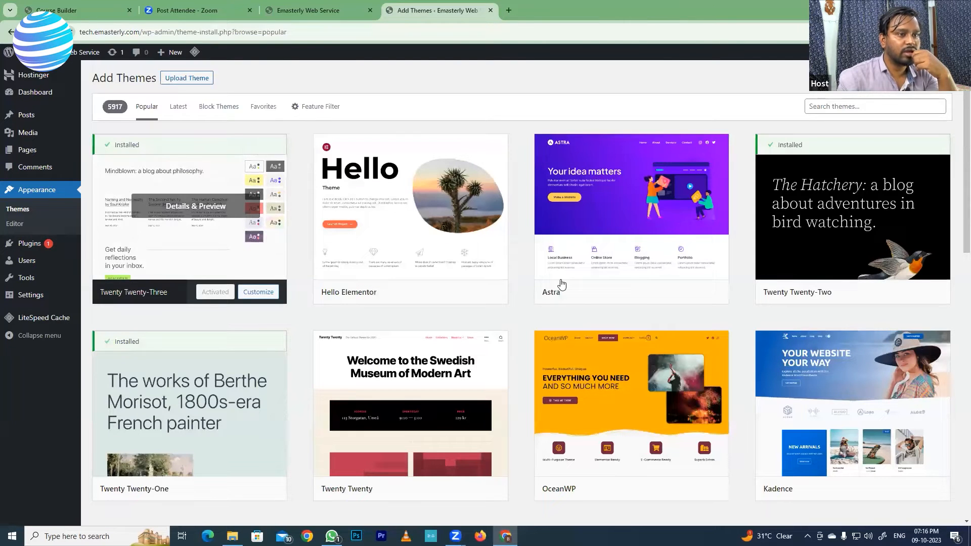
Step: Browse the designs of the popular themes available for installation, then return to the start of the list
scroll(587, 339, "down", 4)
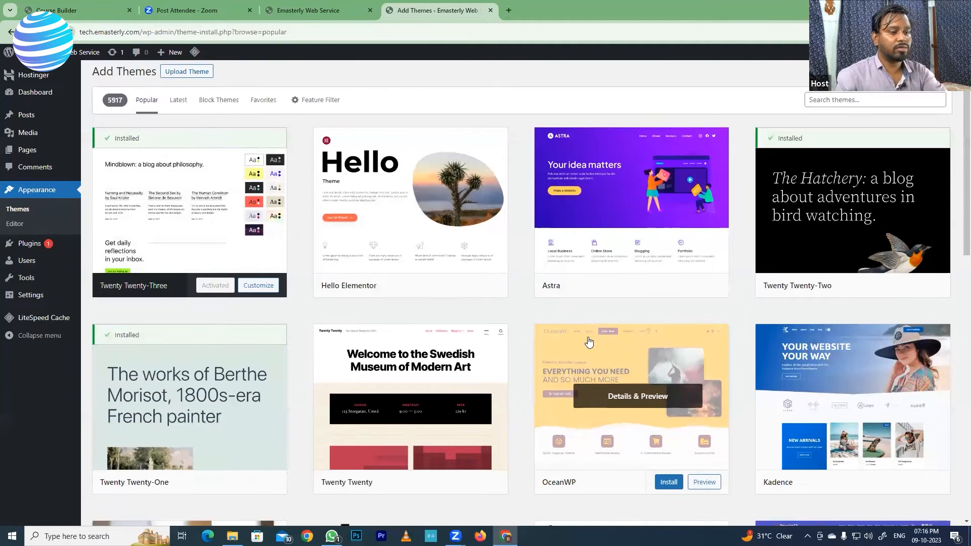
scroll(587, 341, "down", 8)
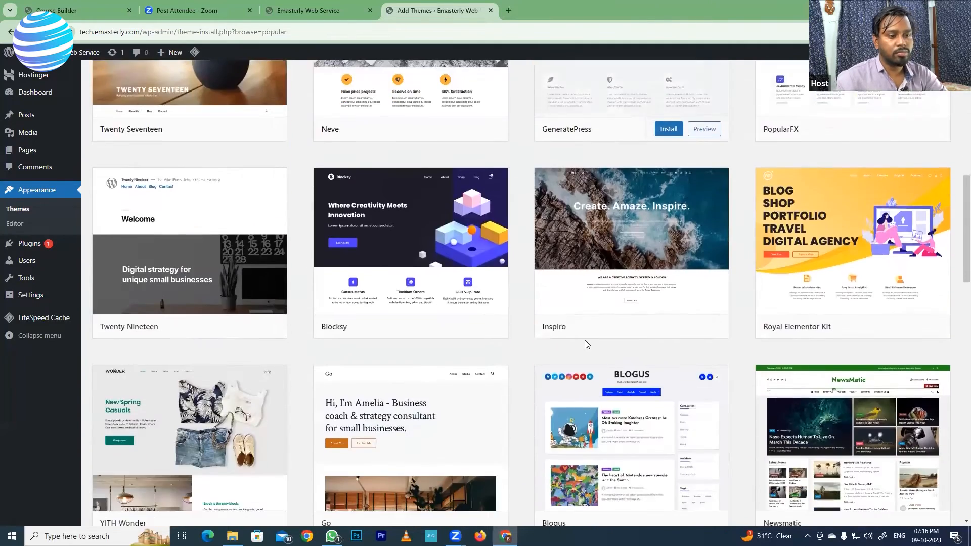
scroll(584, 344, "down", 6)
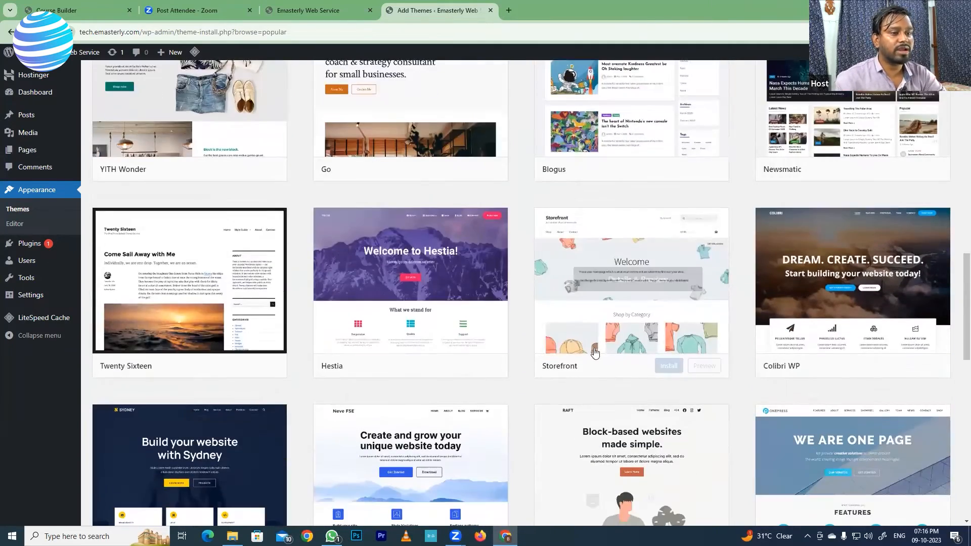
scroll(607, 354, "down", 2)
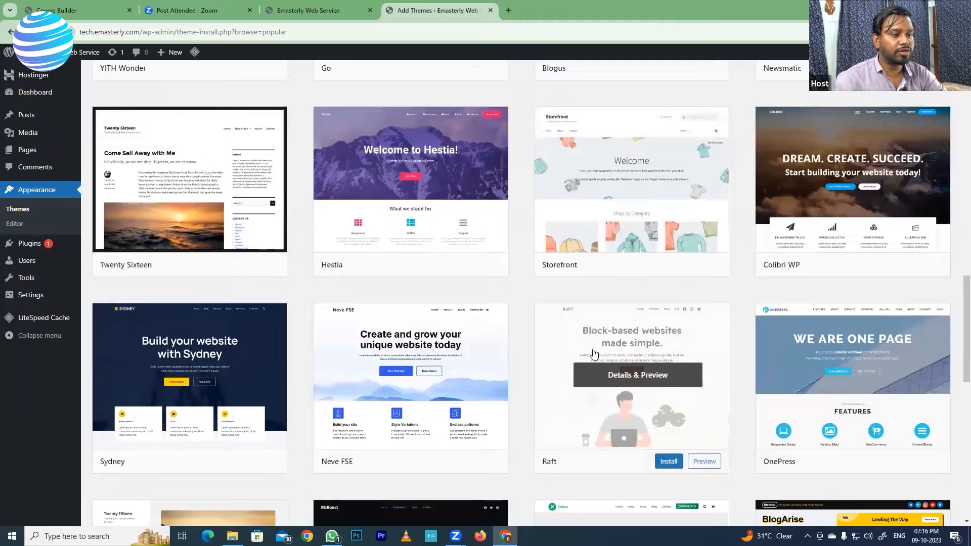
scroll(594, 353, "down", 4)
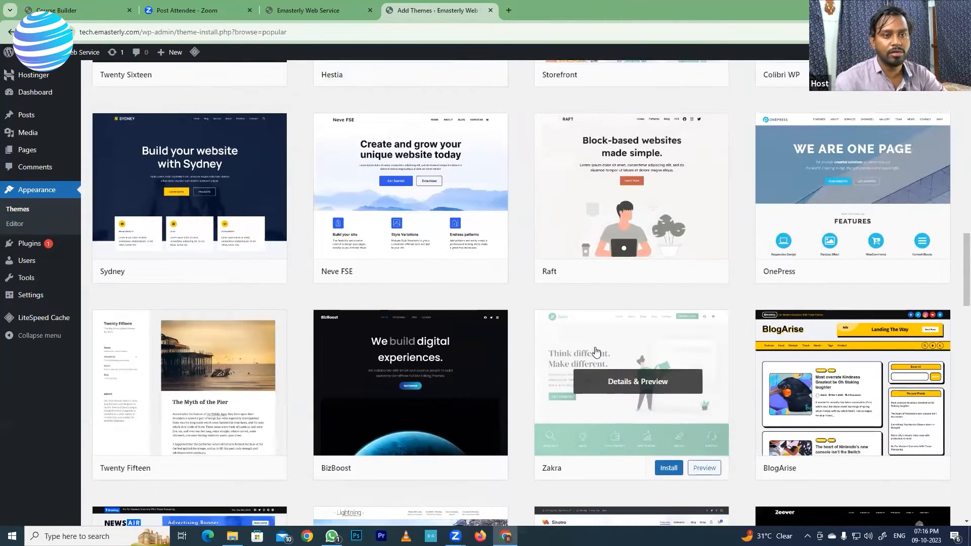
scroll(595, 350, "up", 3)
scroll(601, 348, "down", 5)
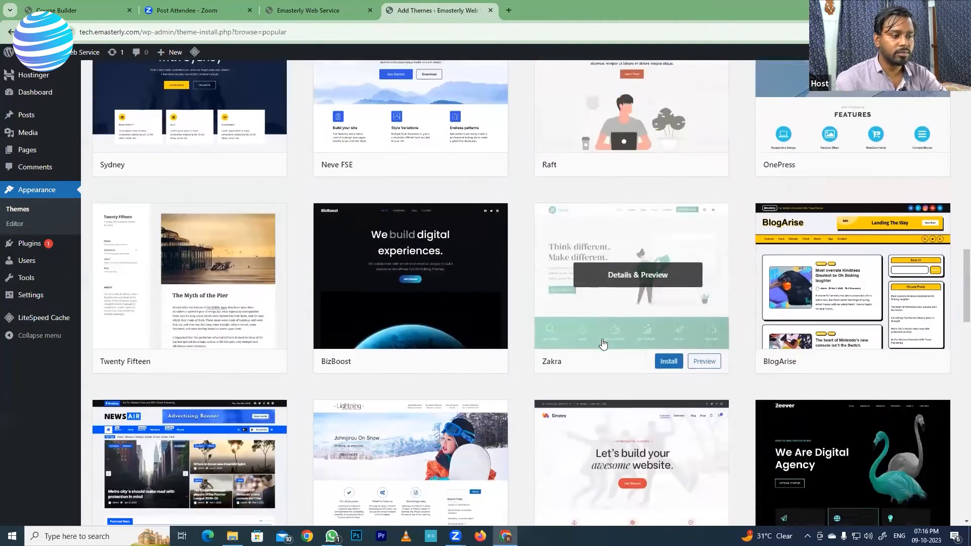
scroll(602, 344, "down", 10)
scroll(586, 325, "down", 3)
scroll(585, 338, "up", 4)
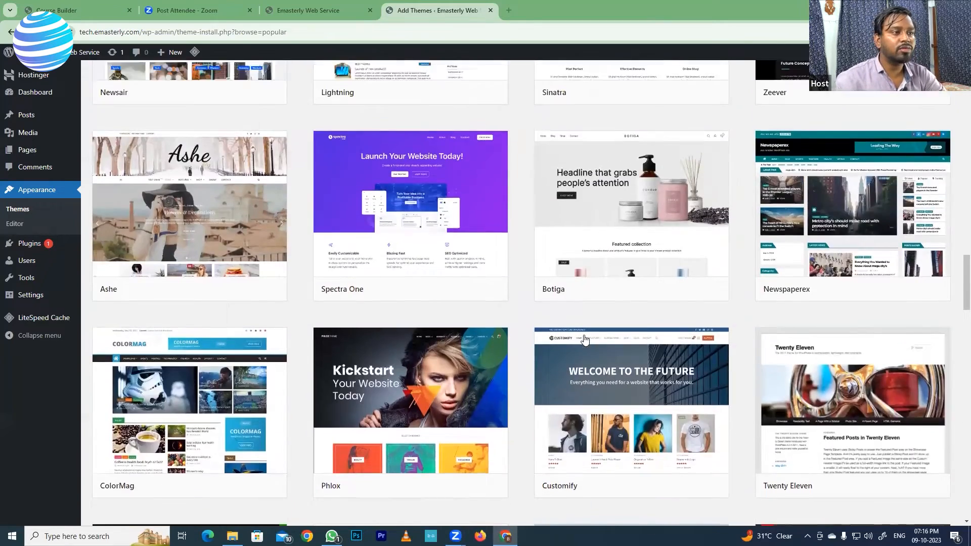
scroll(585, 338, "up", 10)
scroll(584, 336, "up", 8)
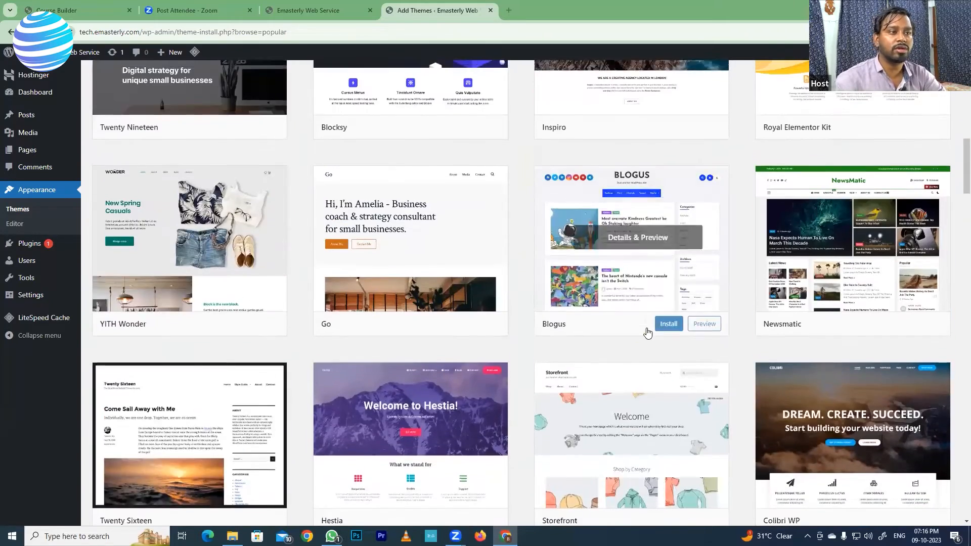
scroll(647, 333, "up", 10)
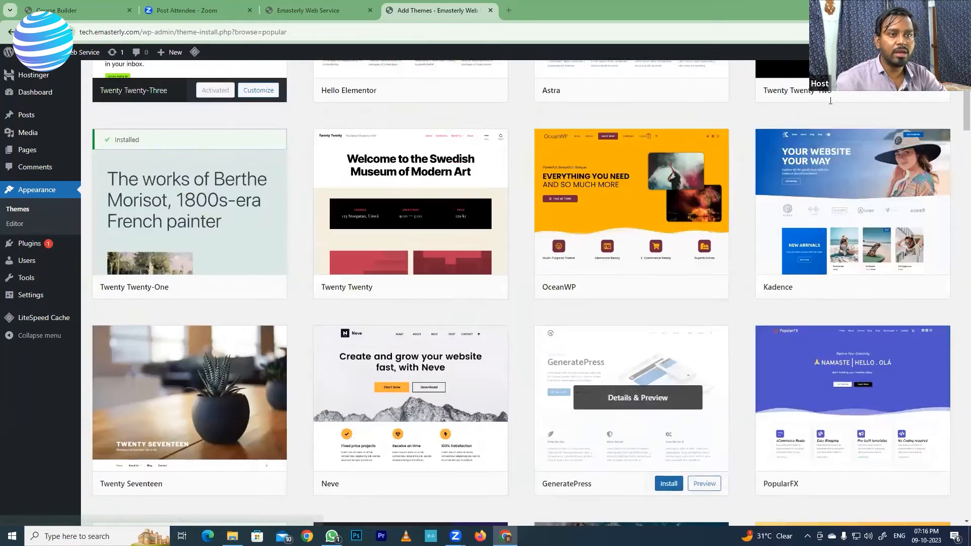
scroll(830, 101, "up", 4)
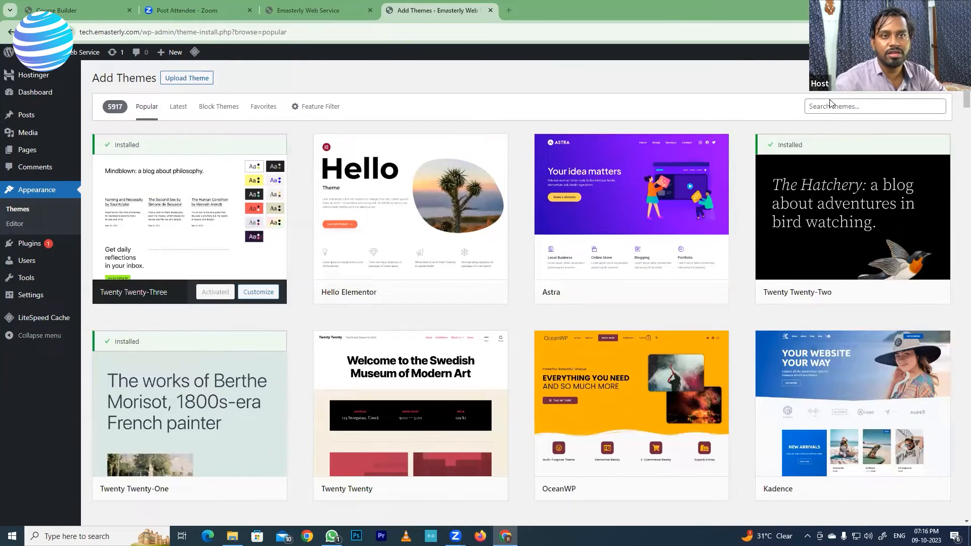
Step: Search the theme directory for "astra" and look through the preview of the Astra theme
mouse_move(915, 52)
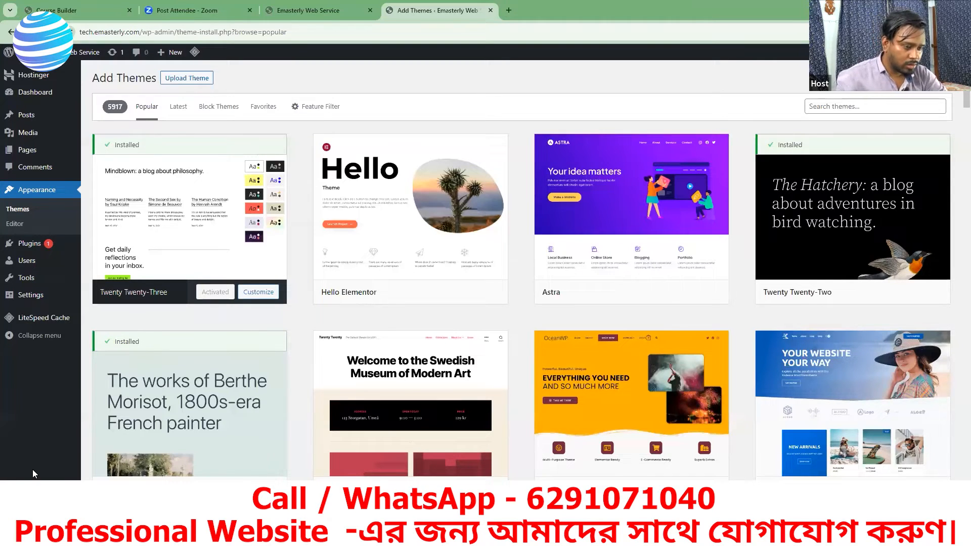
mouse_move(893, 210)
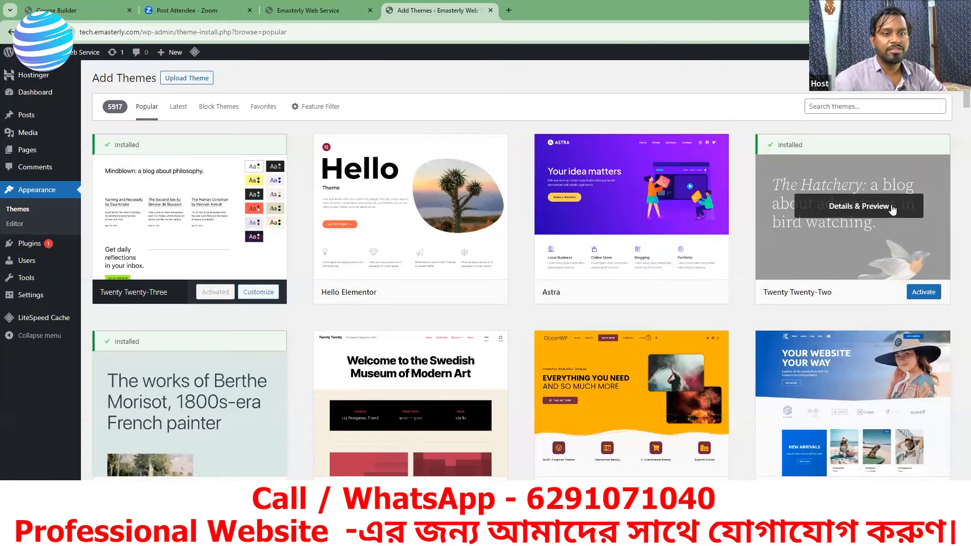
left_click(833, 104)
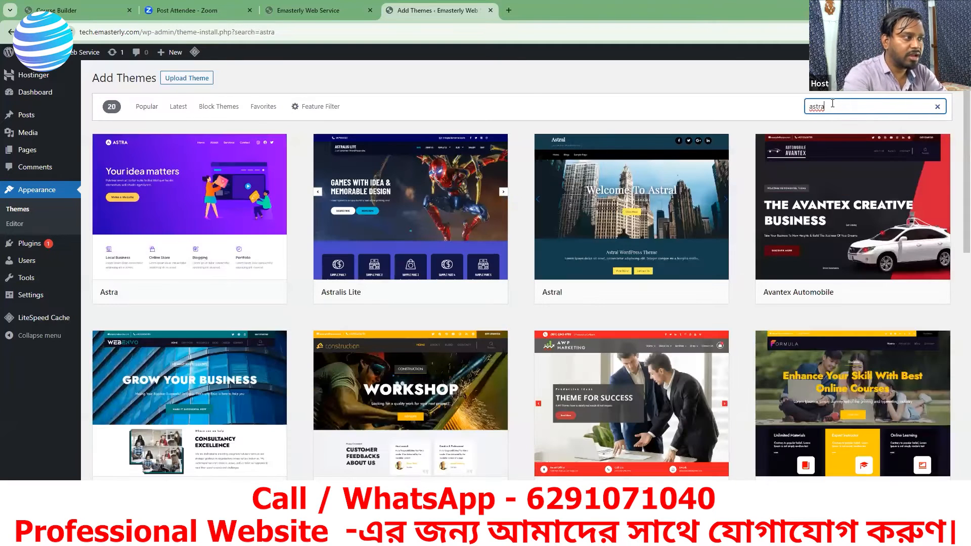
mouse_move(154, 251)
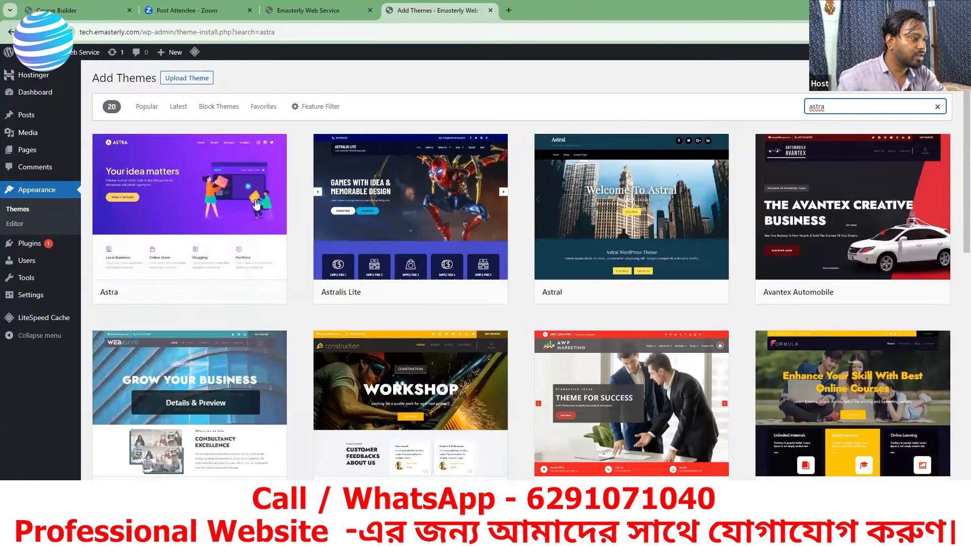
left_click(194, 211)
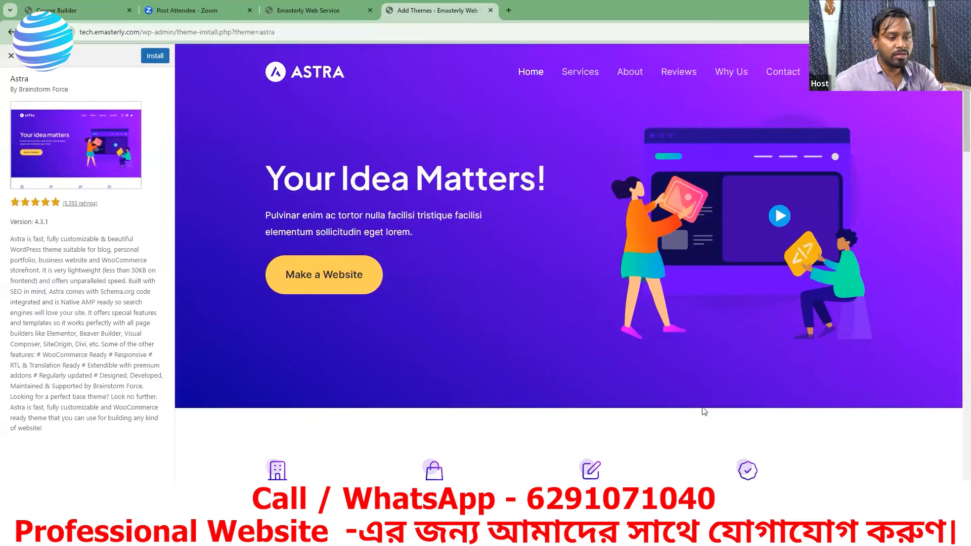
scroll(704, 410, "down", 5)
scroll(501, 324, "down", 12)
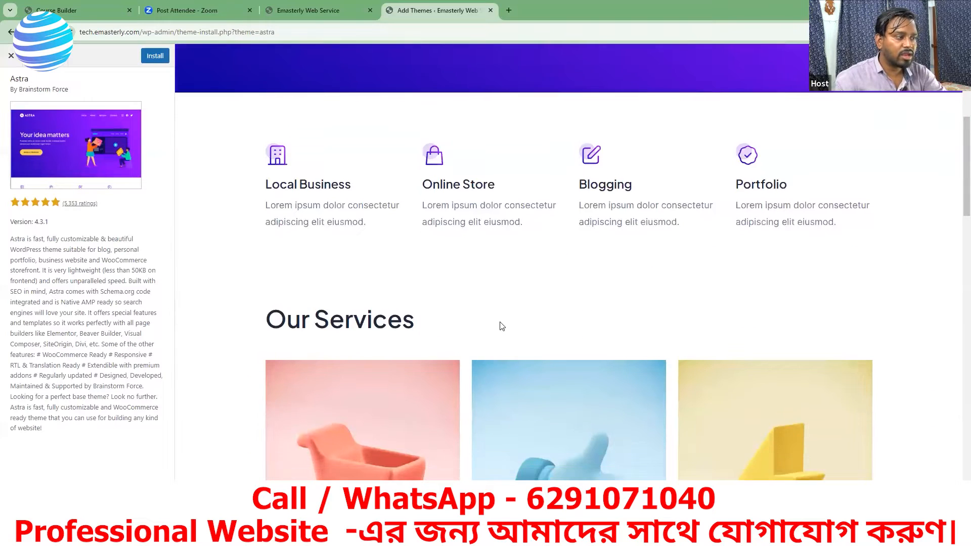
Step: Look through the rest of the Astra theme preview and return to the theme search results
scroll(509, 322, "down", 12)
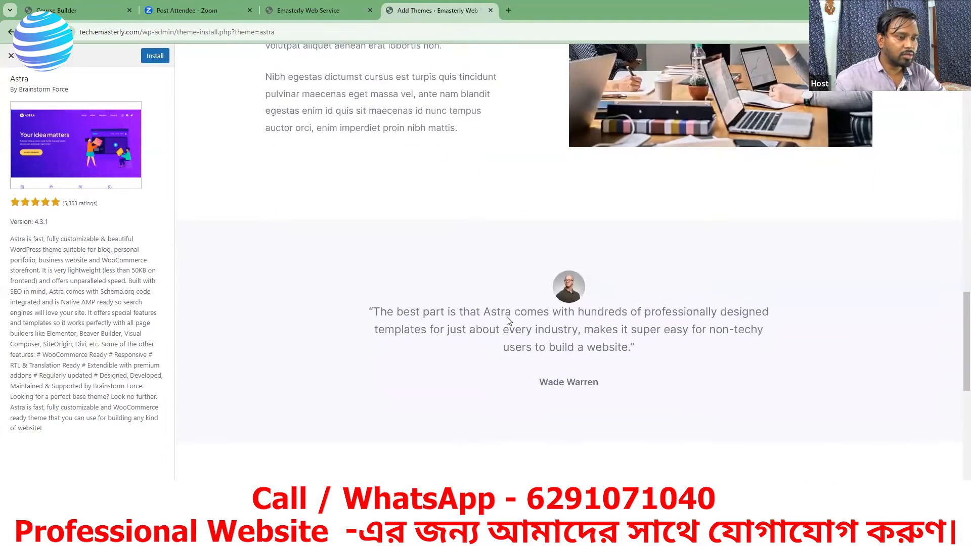
scroll(539, 330, "down", 4)
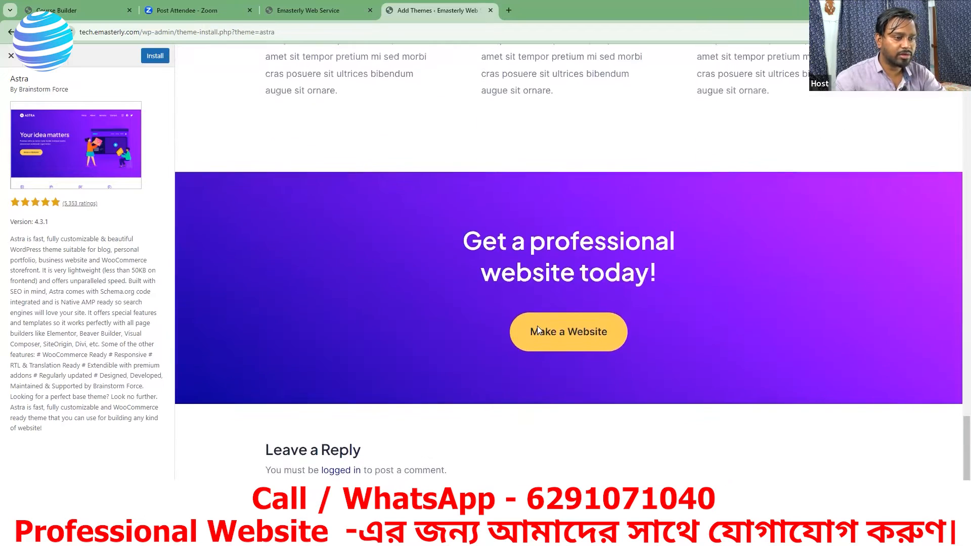
scroll(273, 329, "up", 16)
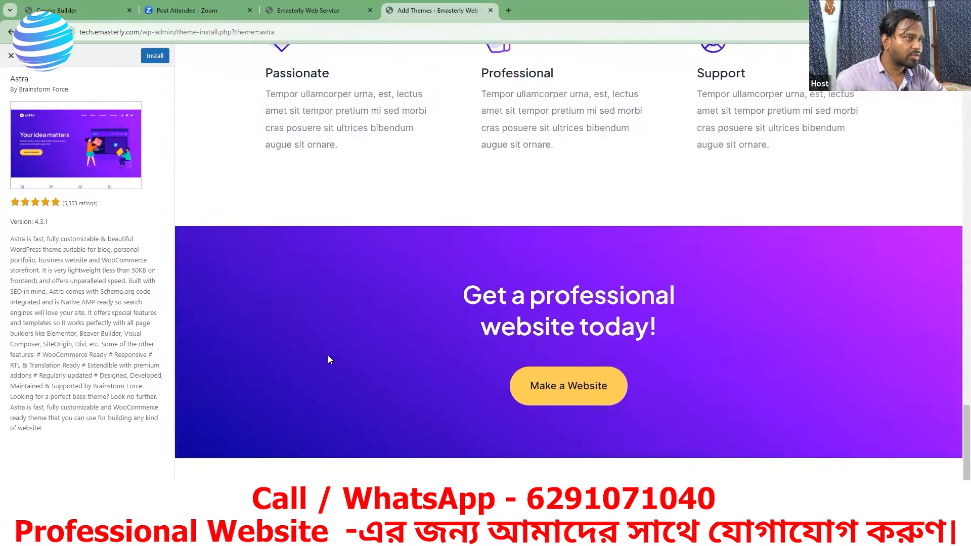
scroll(611, 299, "up", 12)
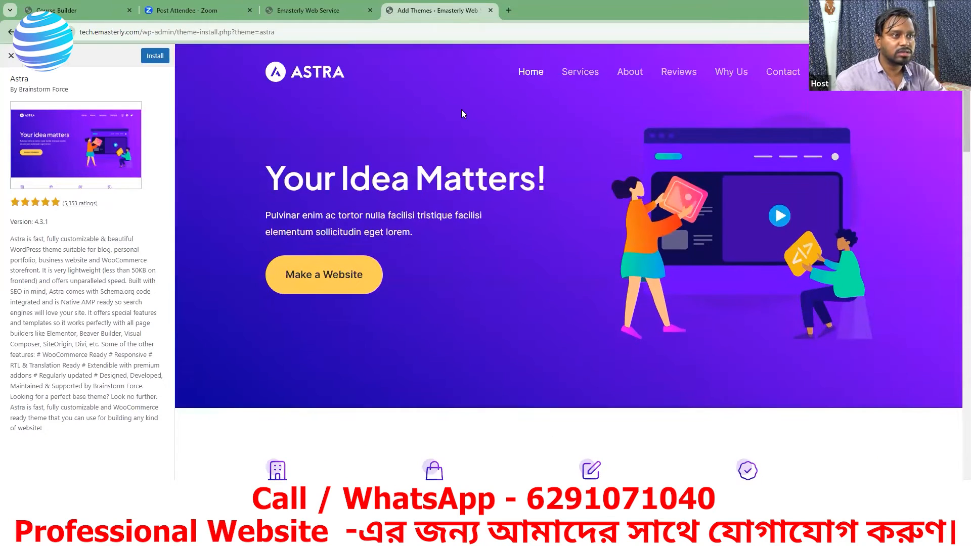
left_click(11, 33)
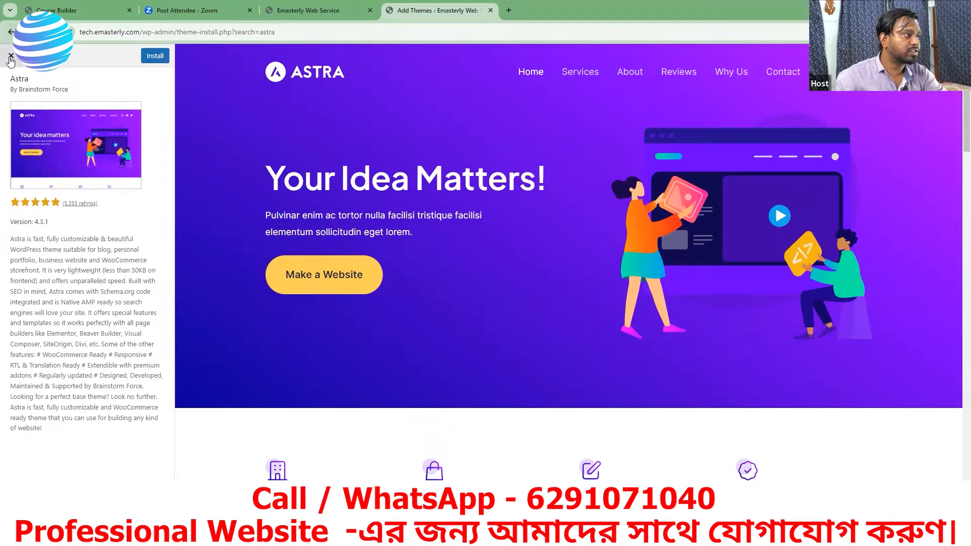
left_click(10, 56)
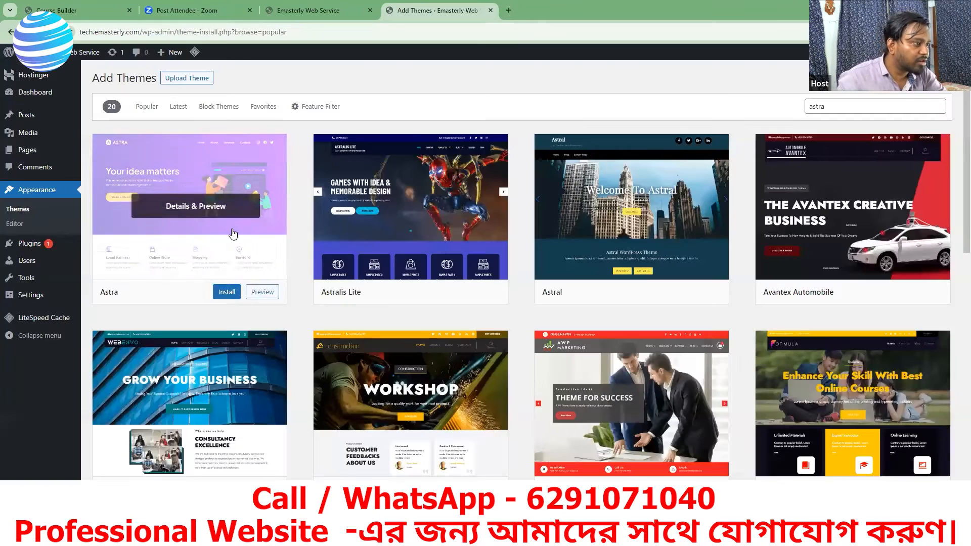
Step: Reopen the Astra theme preview and view its demo page down to the Our Services section
left_click(262, 296)
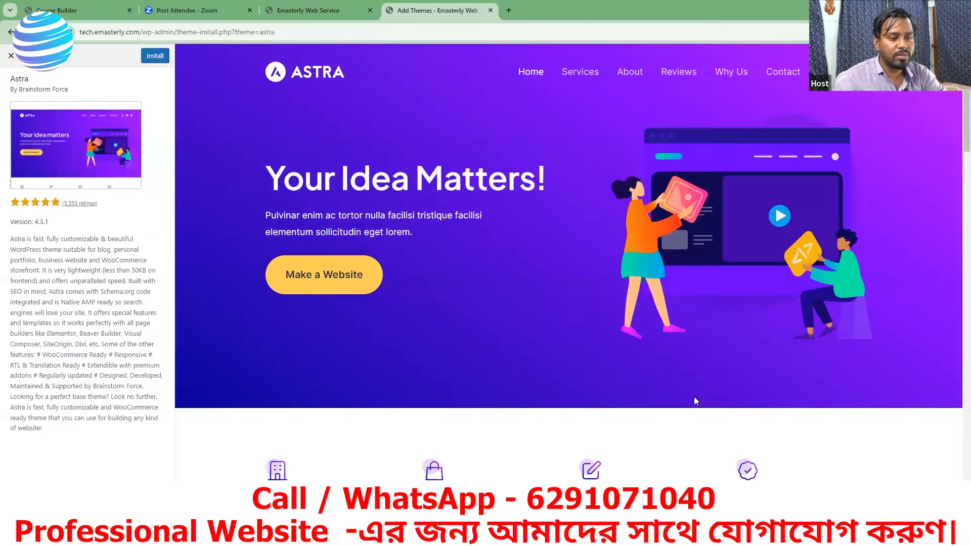
scroll(695, 400, "down", 4)
scroll(520, 408, "down", 4)
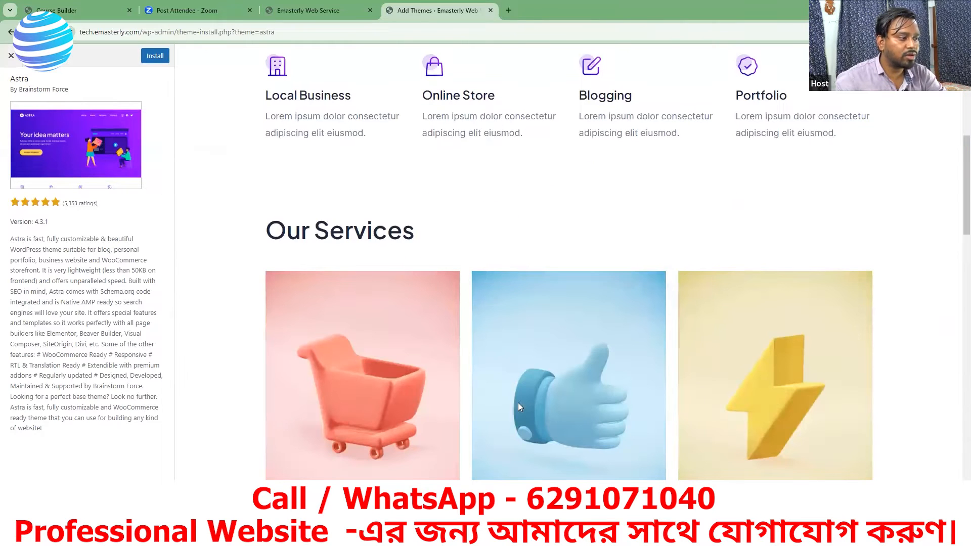
scroll(360, 404, "down", 4)
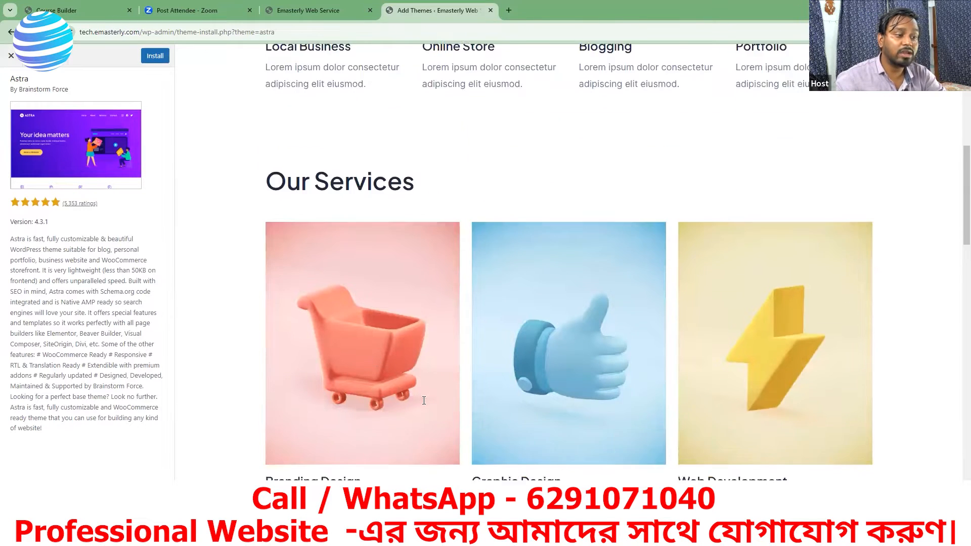
scroll(442, 399, "up", 12)
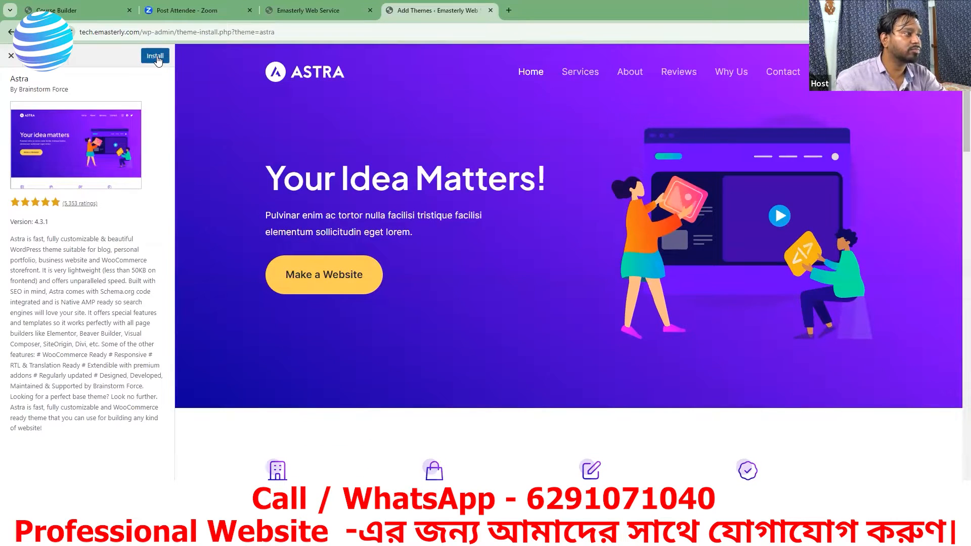
Step: Install the Astra theme from the search results and activate it on the site
left_click(11, 57)
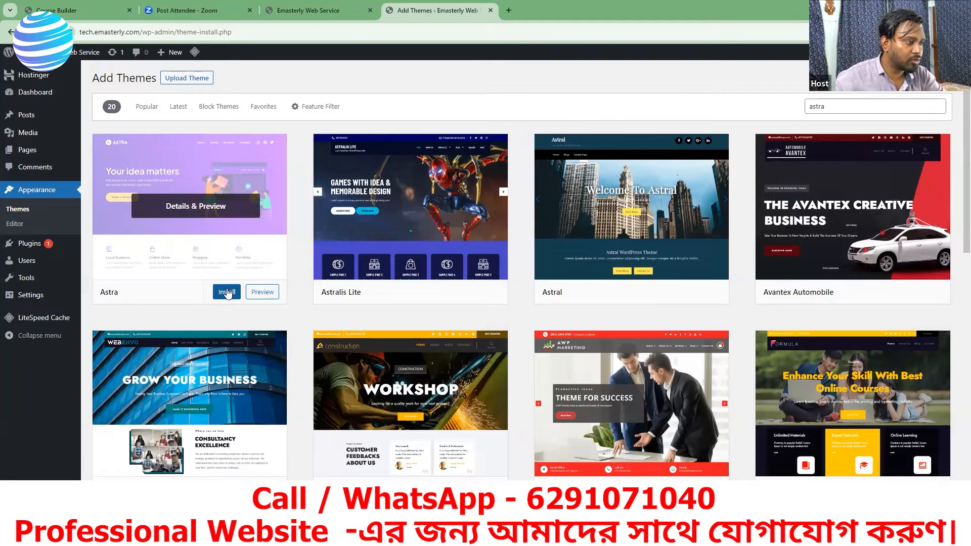
left_click(227, 292)
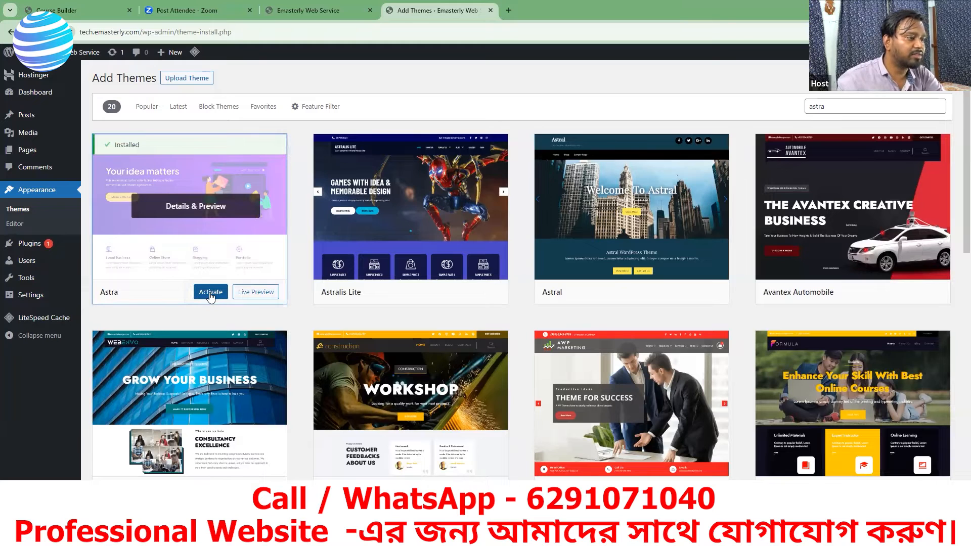
left_click(211, 297)
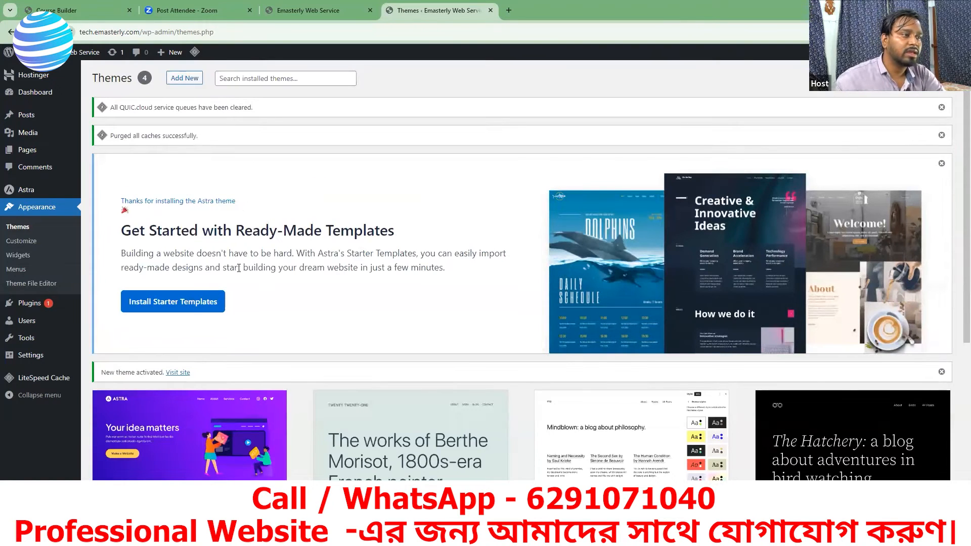
Step: Delete the unused Twenty Twenty-One theme from the installed themes through its details
scroll(418, 256, "down", 5)
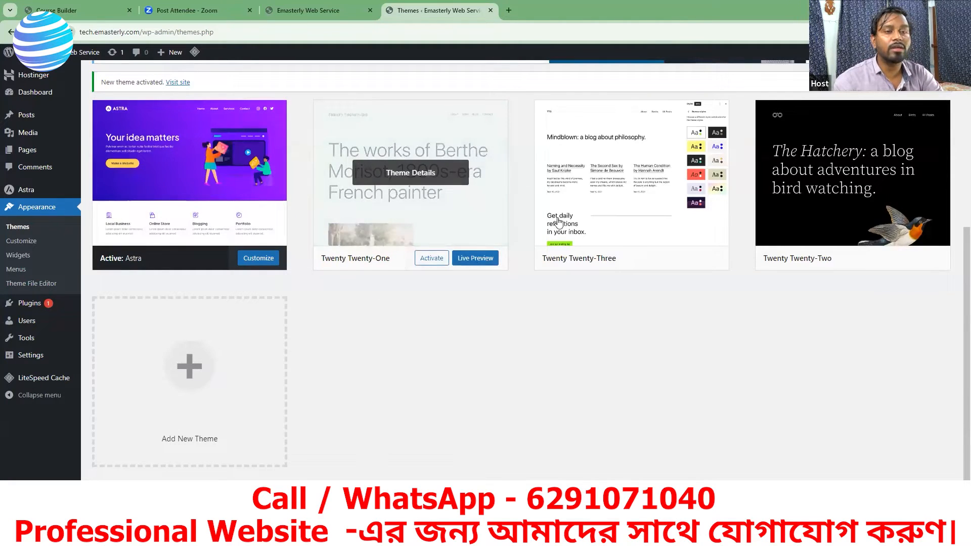
mouse_move(555, 226)
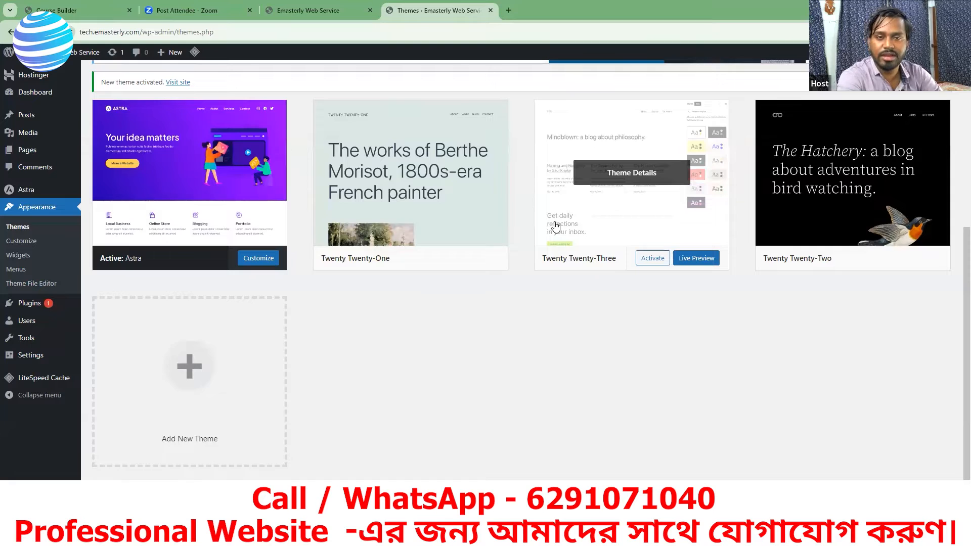
mouse_move(126, 165)
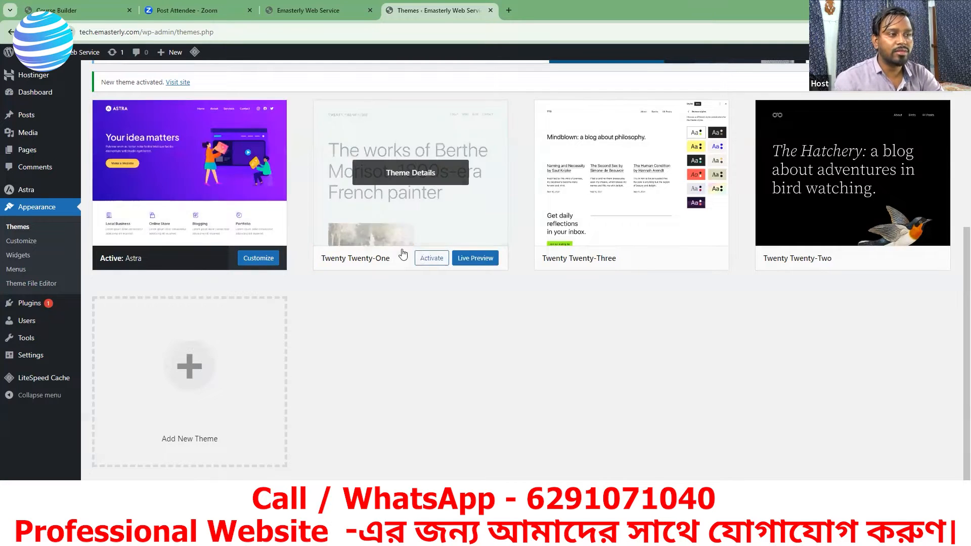
mouse_move(478, 210)
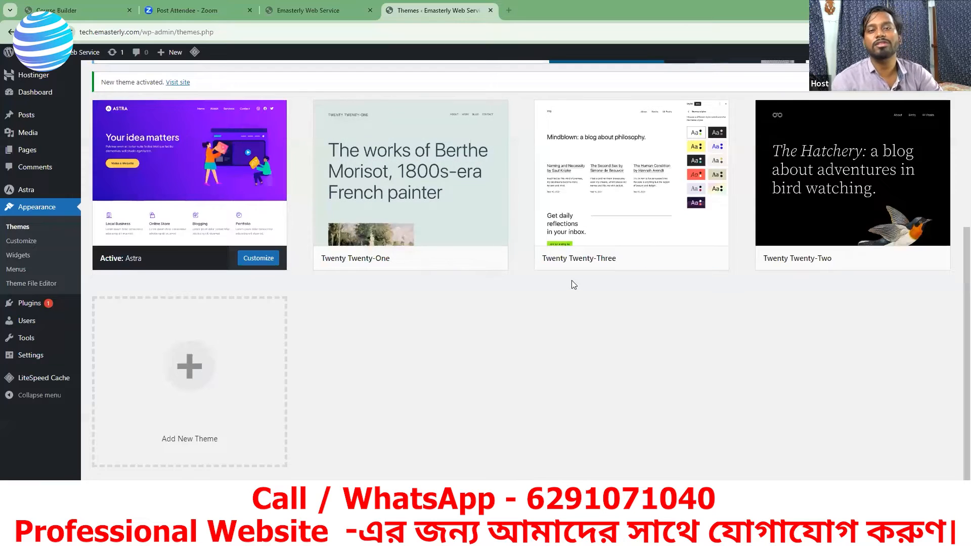
mouse_move(171, 191)
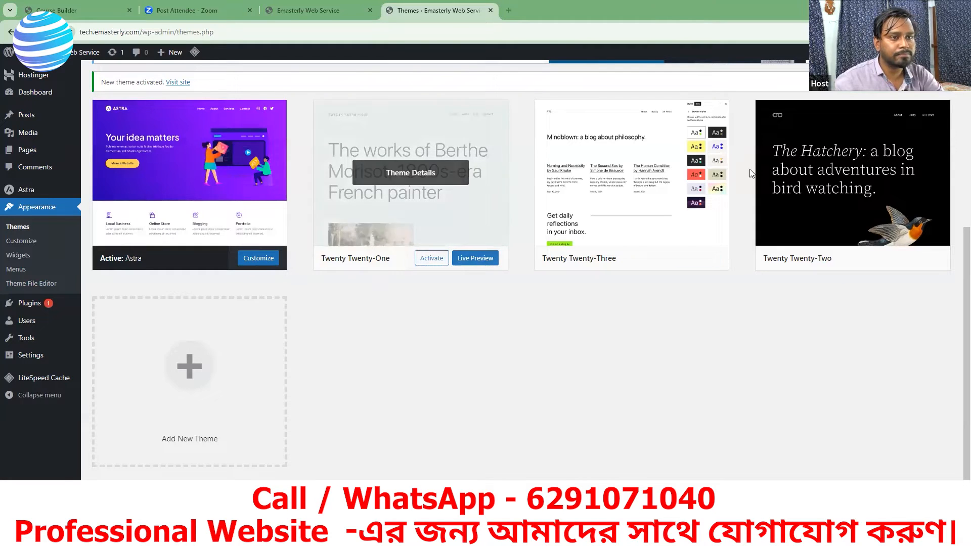
left_click(390, 173)
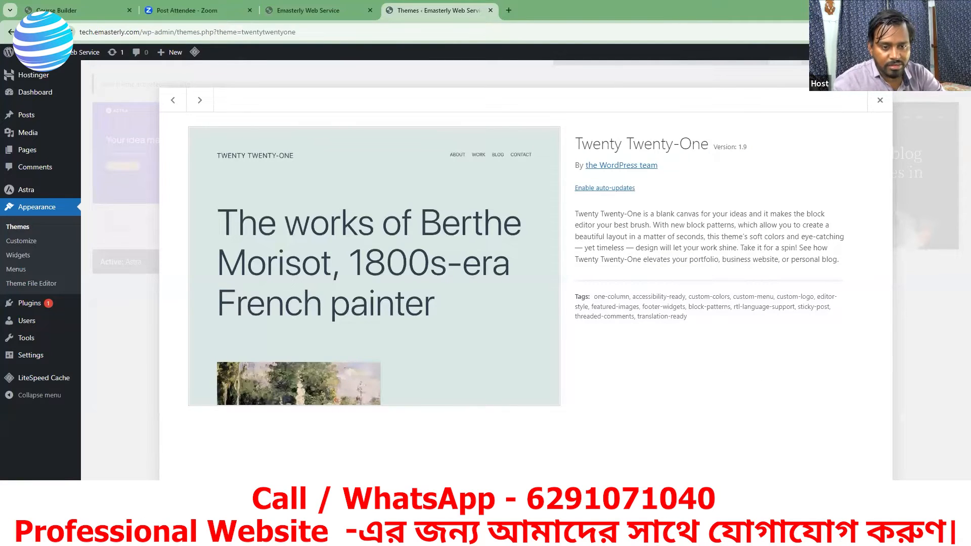
left_click(874, 500)
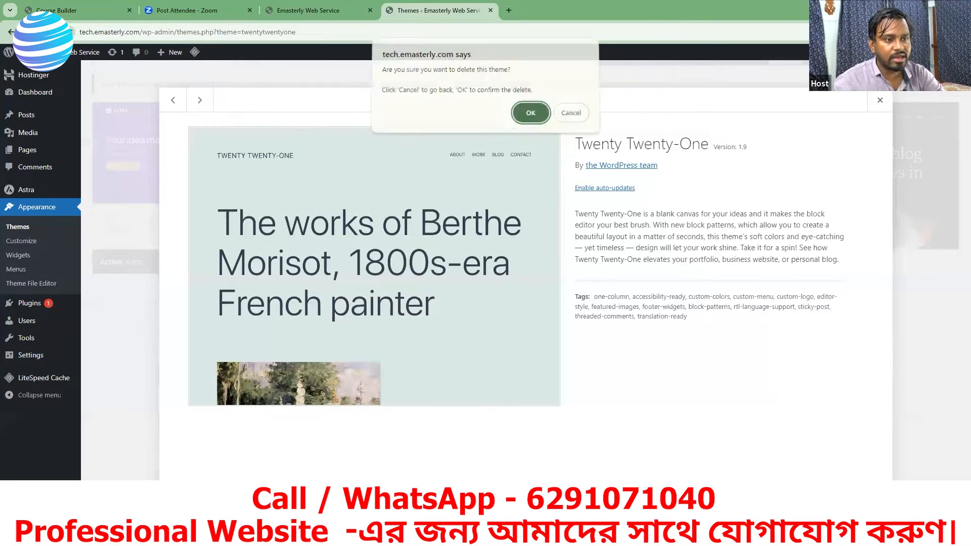
left_click(541, 118)
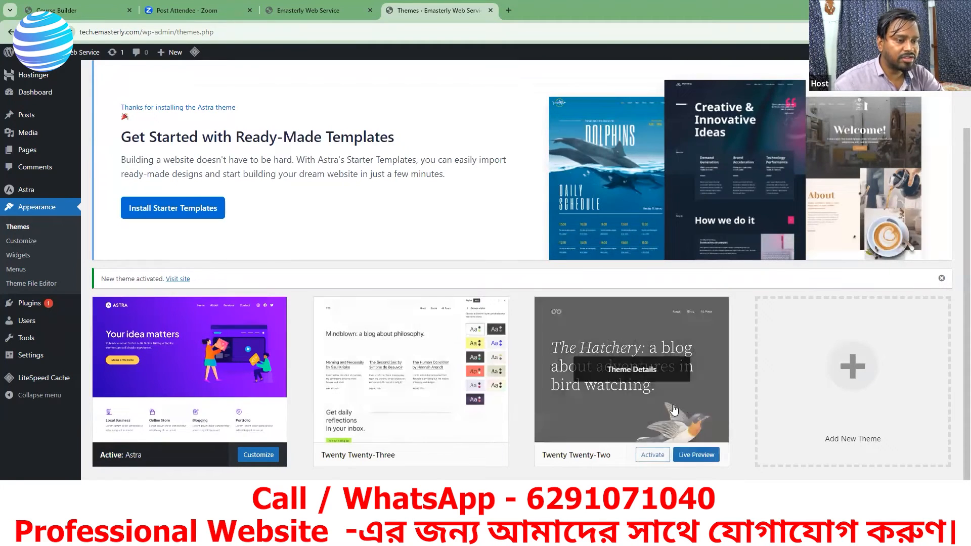
Step: Delete the unused Twenty Twenty-Two theme and confirm its removal
left_click(630, 370)
left_click(876, 496)
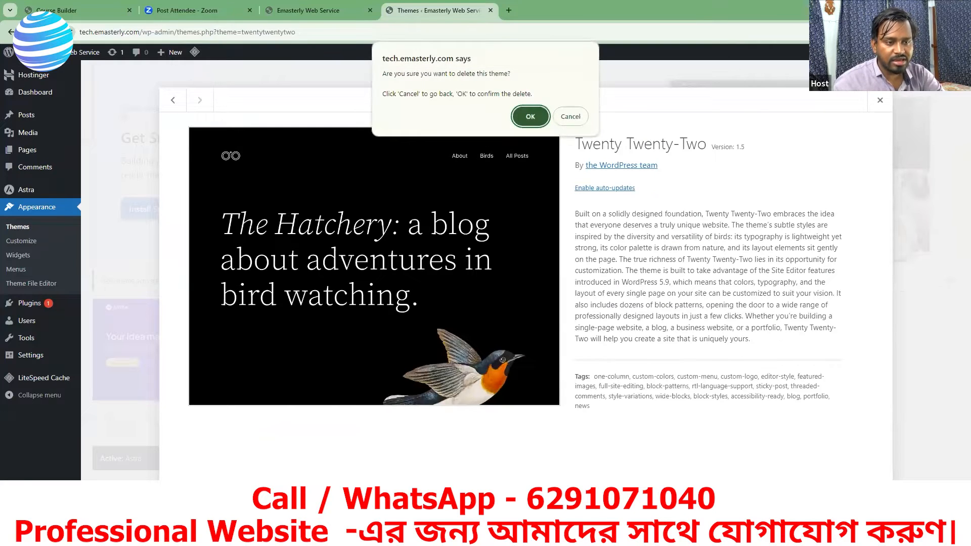
left_click(533, 120)
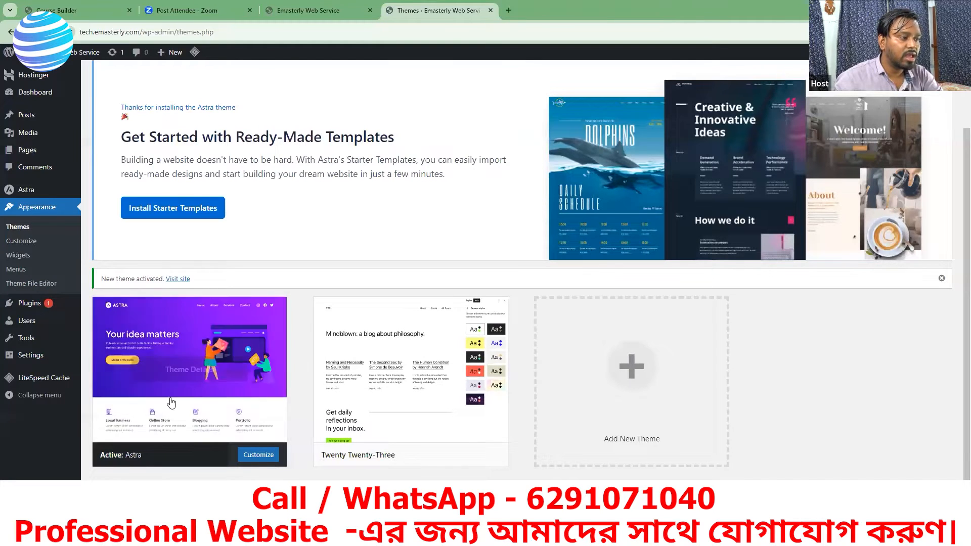
Step: Reload the site's front page in its browser tab to check the Astra theme, then return to the admin themes page
left_click(311, 12)
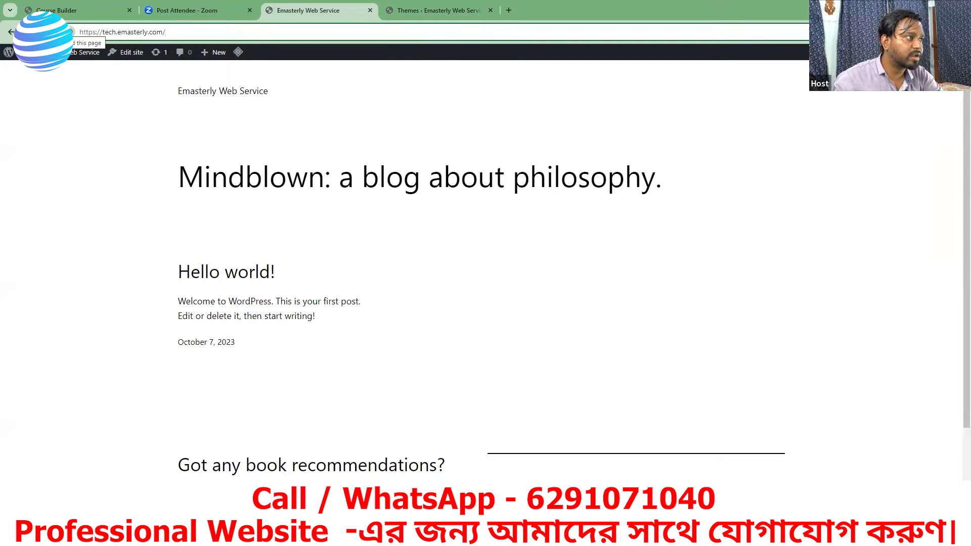
left_click(44, 32)
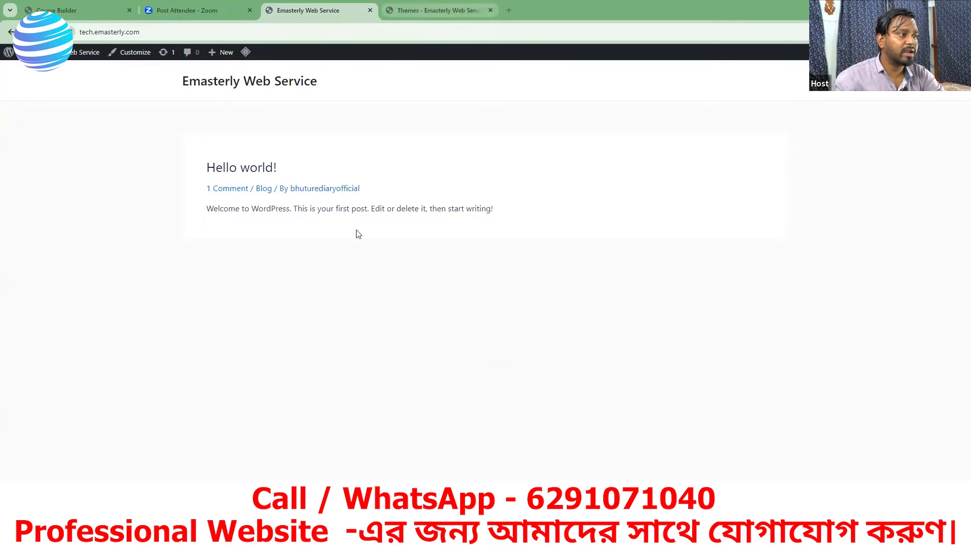
key("ctrl+Tab")
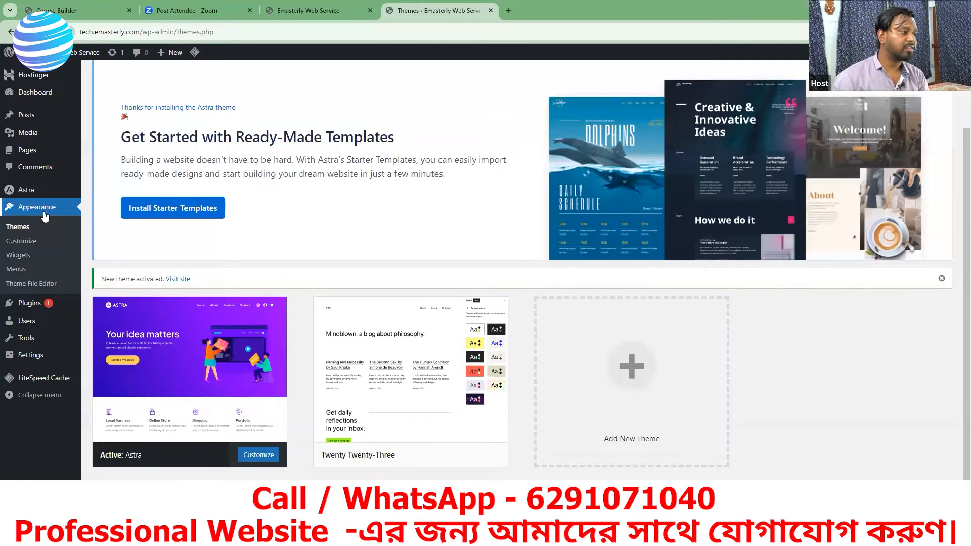
Step: Open the site's installed plugins and review the list down to LiteSpeed Cache
left_click(35, 308)
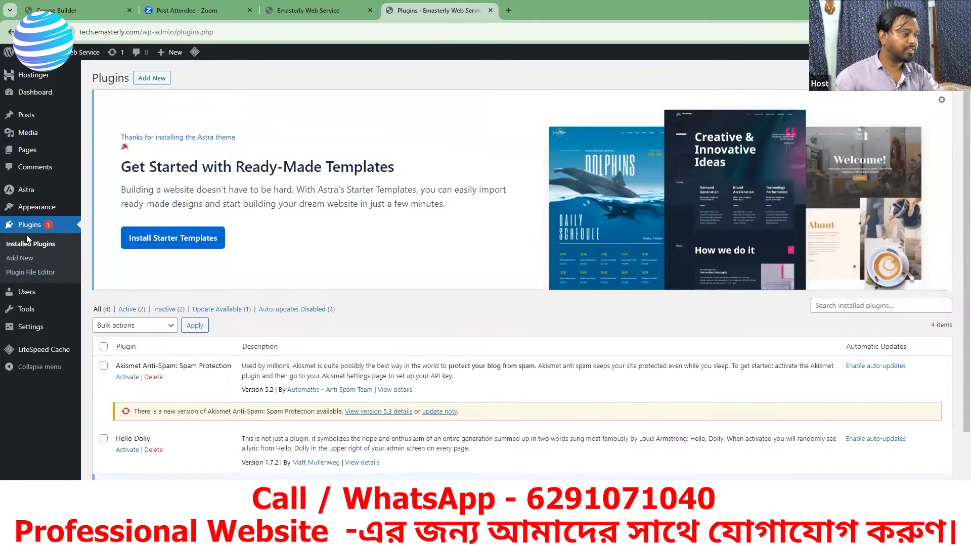
scroll(235, 354, "down", 1)
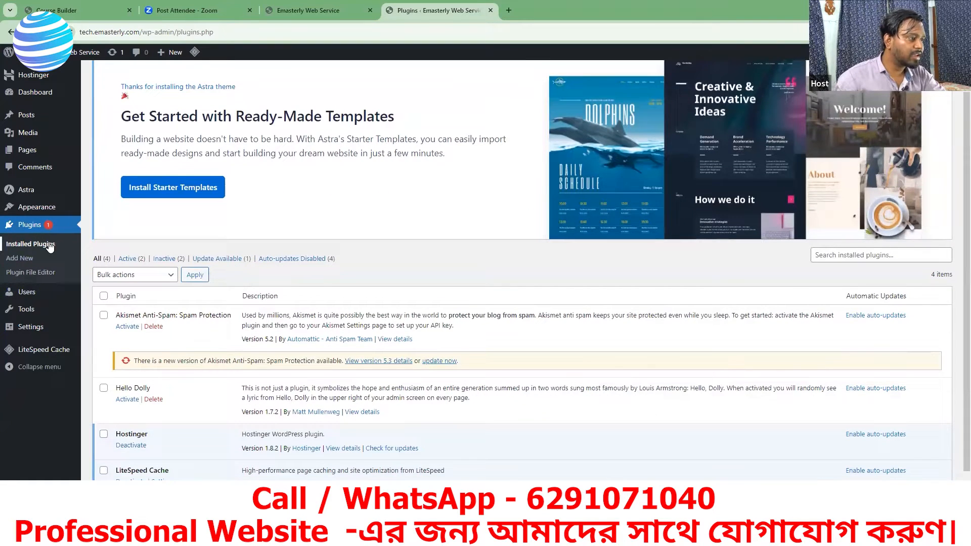
scroll(214, 329, "down", 1)
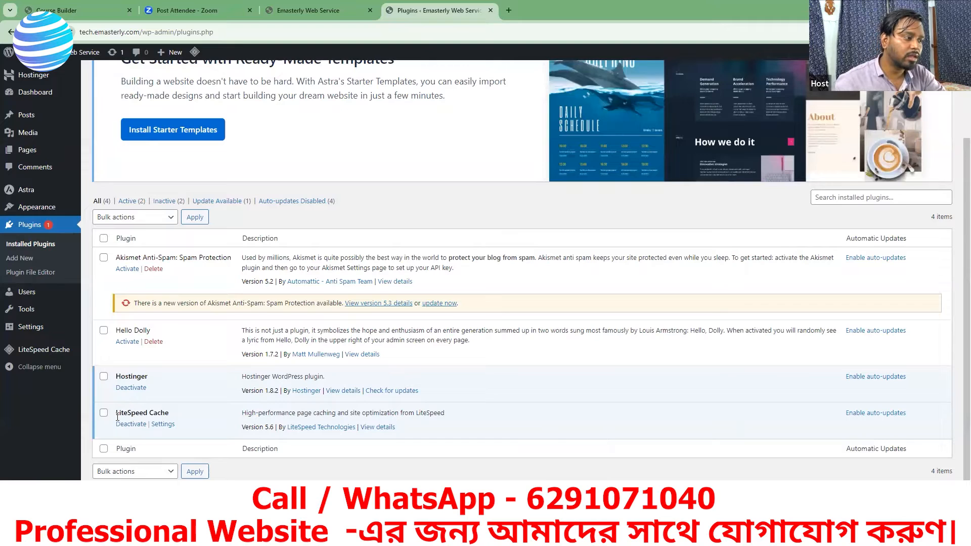
left_click_drag(117, 413, 168, 416)
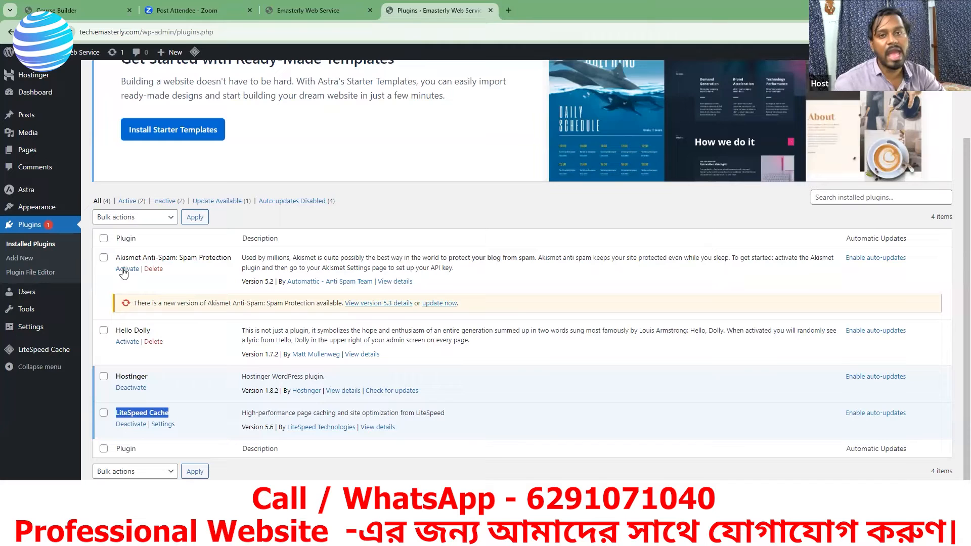
Step: Delete the inactive Akismet Anti-Spam and Hello Dolly plugins together with a bulk action and confirm their removal
left_click(153, 343)
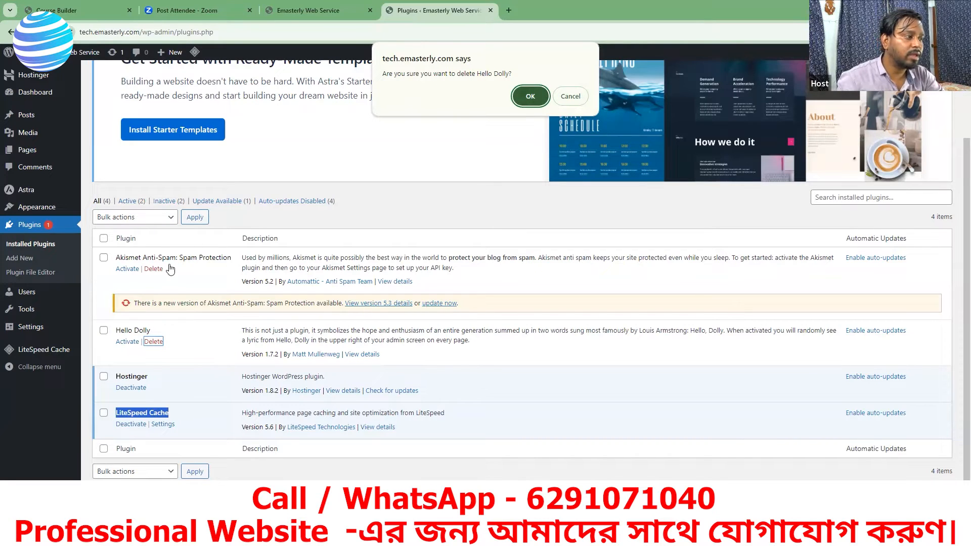
left_click(570, 96)
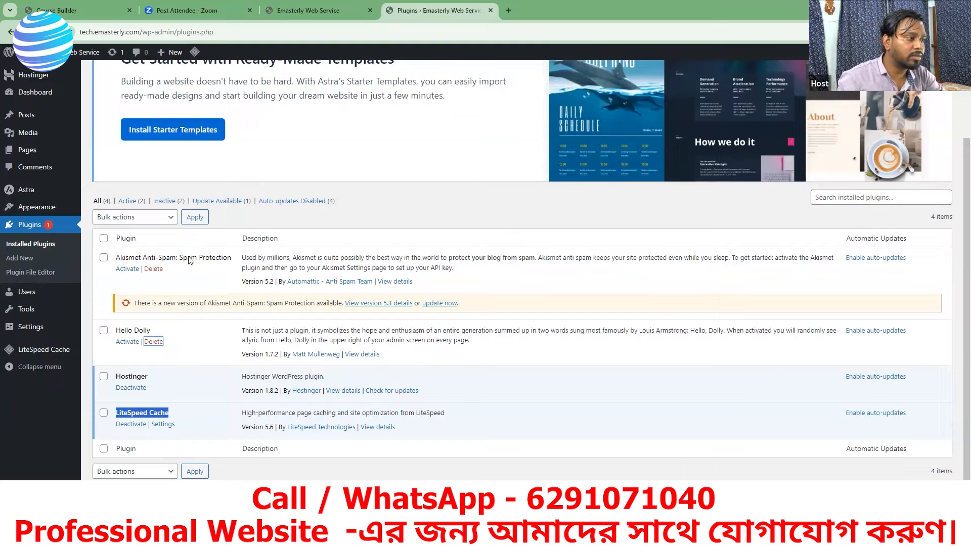
left_click(104, 258)
left_click(104, 331)
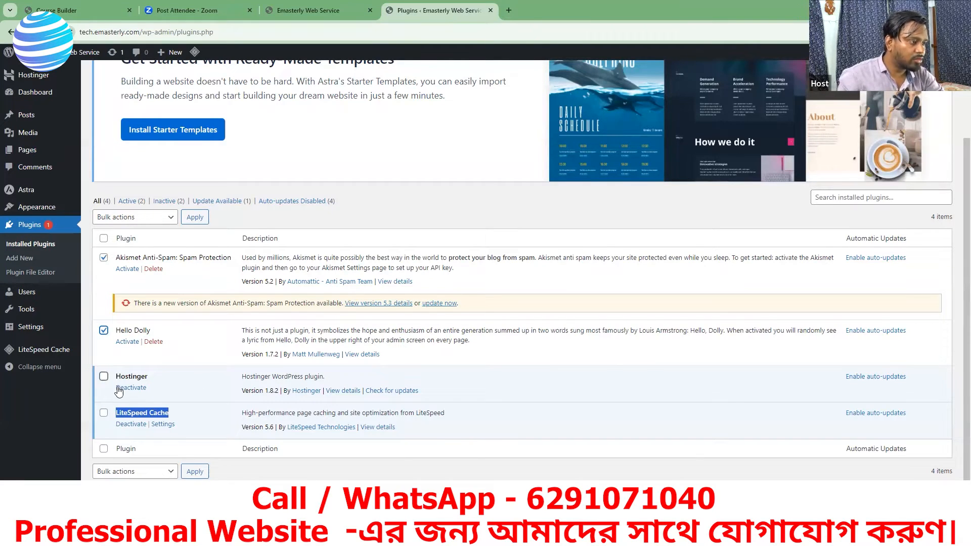
left_click(148, 473)
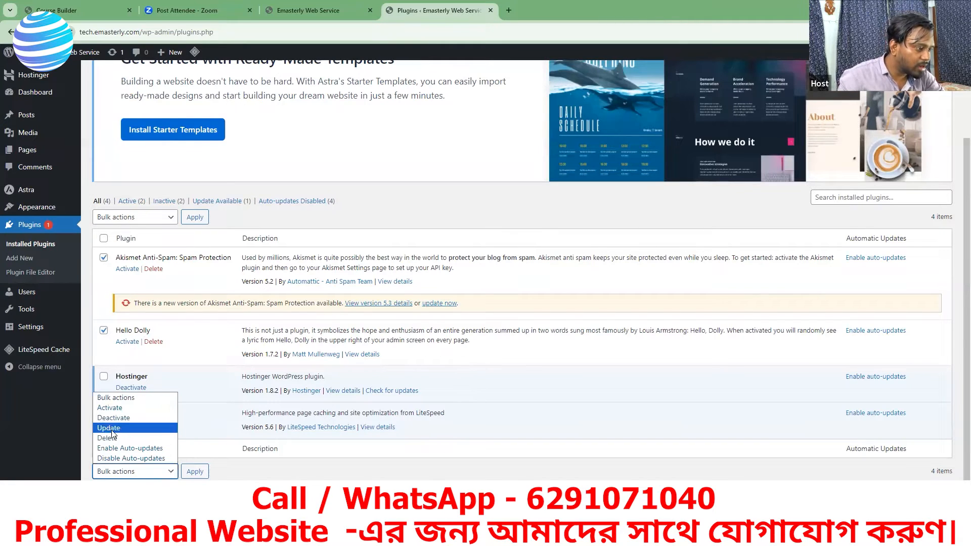
left_click(157, 478)
left_click(155, 476)
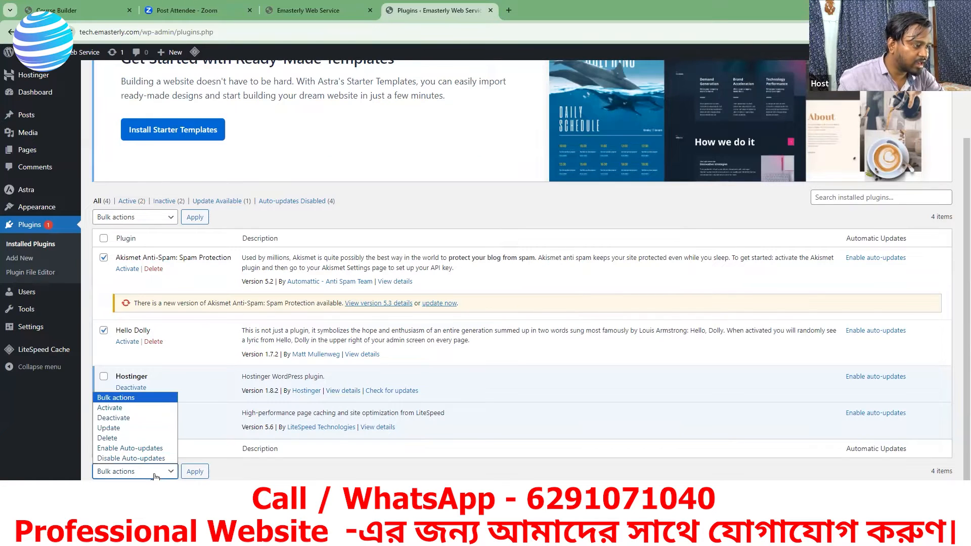
left_click(114, 439)
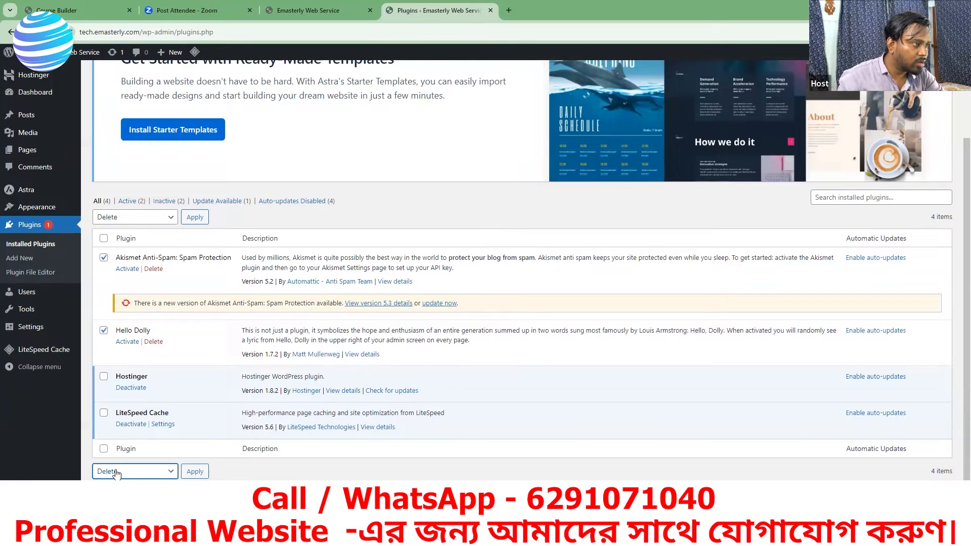
left_click(191, 475)
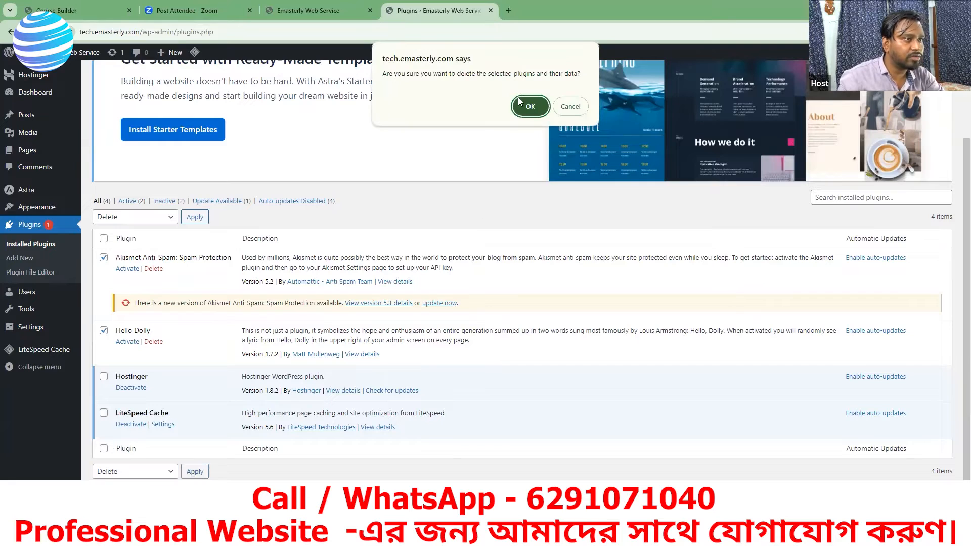
left_click(530, 106)
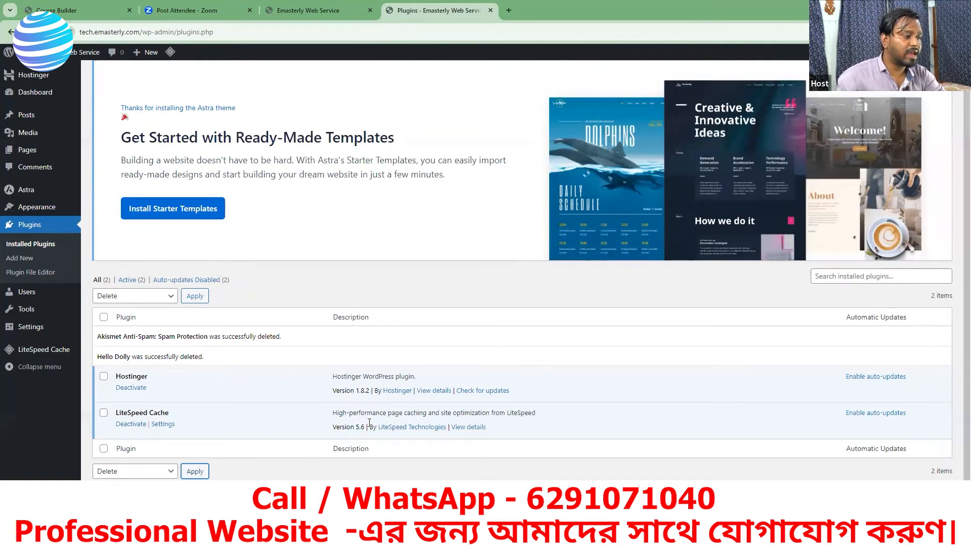
Step: Deactivate the Hostinger plugin in the installed plugins list
left_click(127, 389)
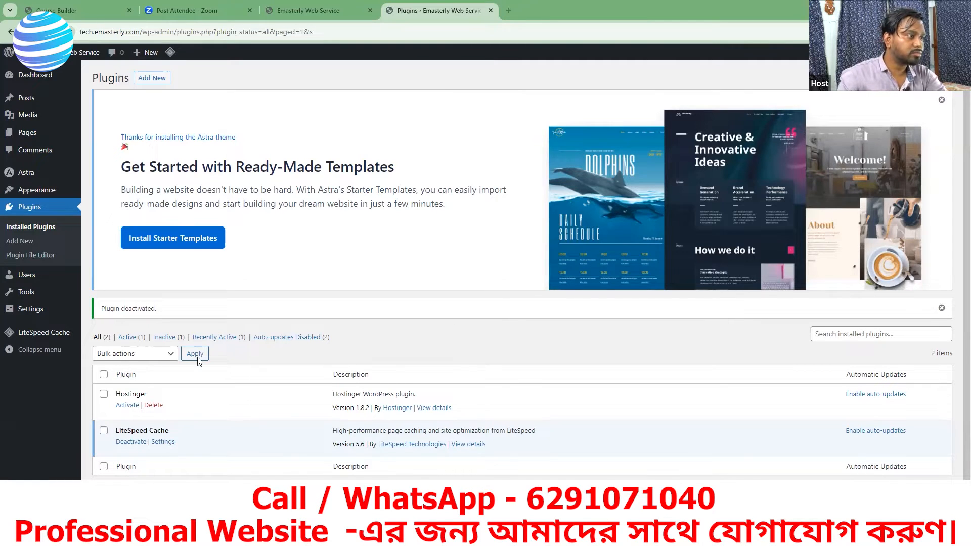
scroll(200, 359, "down", 1)
scroll(318, 361, "up", 1)
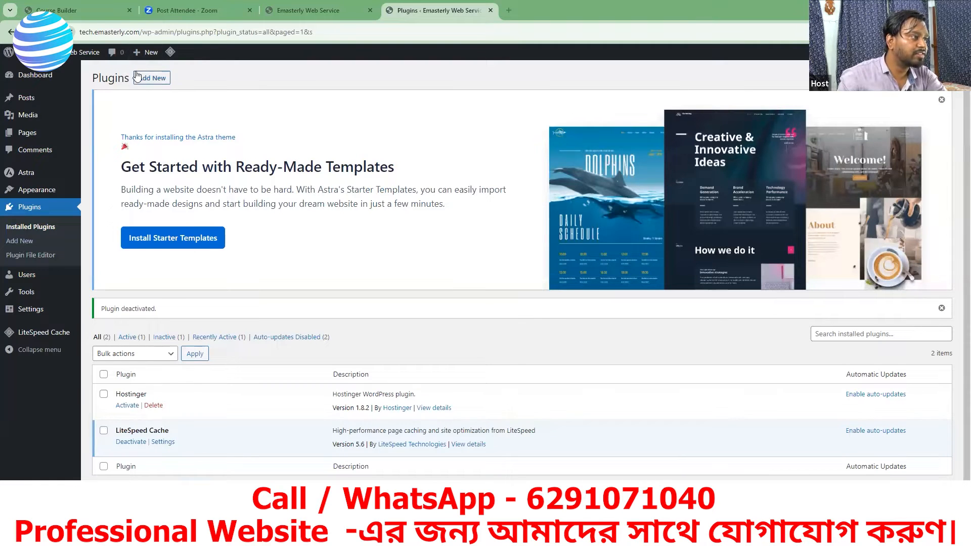
Step: Browse the featured plugins available to add and search the plugin directory for "elementor"
left_click(28, 246)
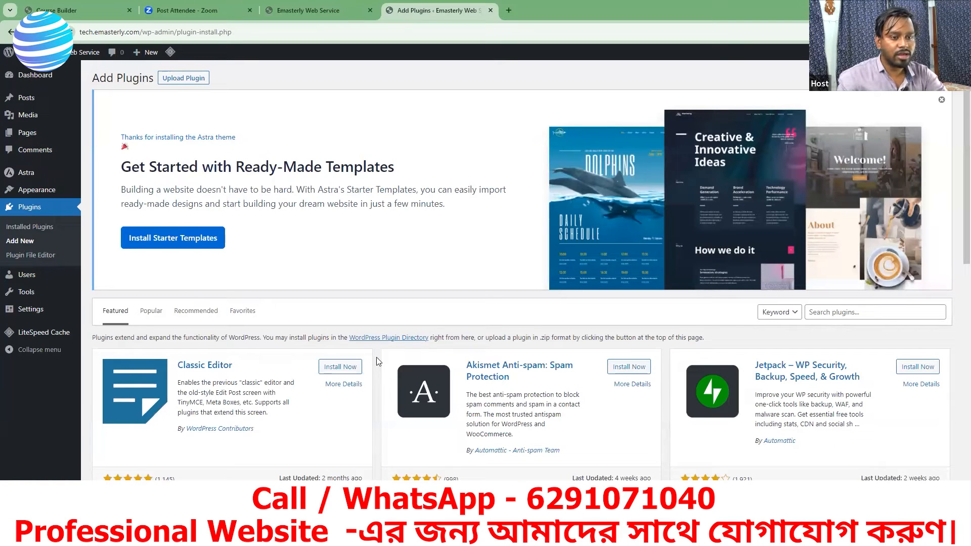
scroll(692, 393, "down", 2)
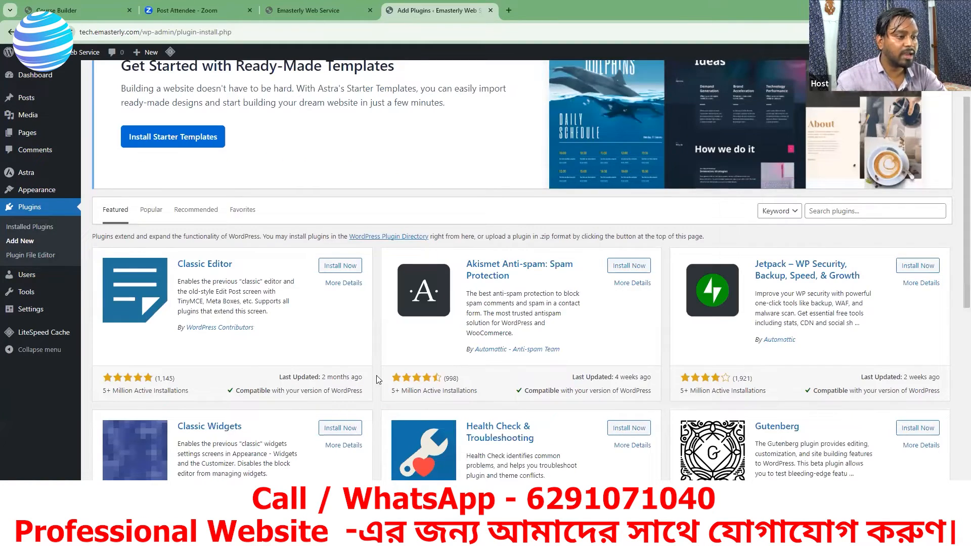
scroll(478, 372, "down", 7)
scroll(643, 363, "down", 2)
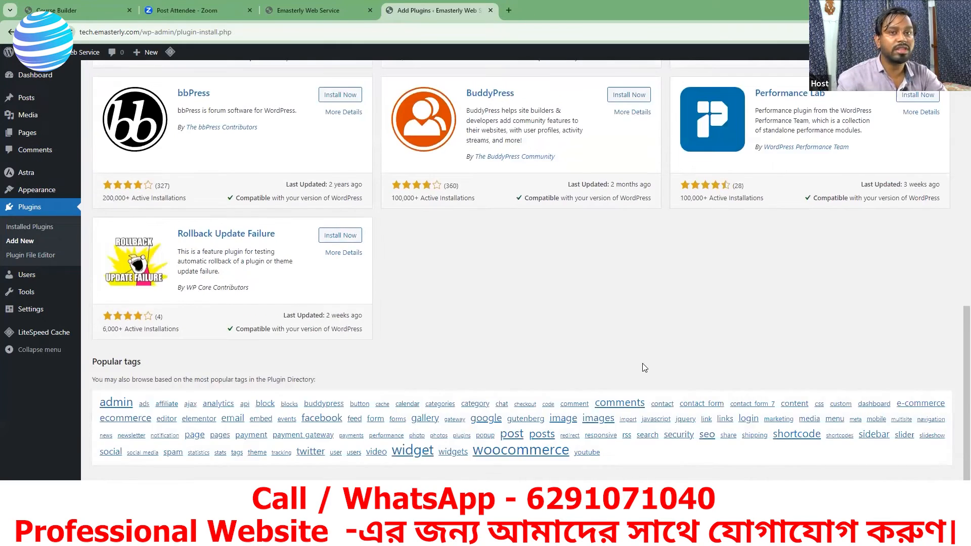
scroll(622, 364, "up", 4)
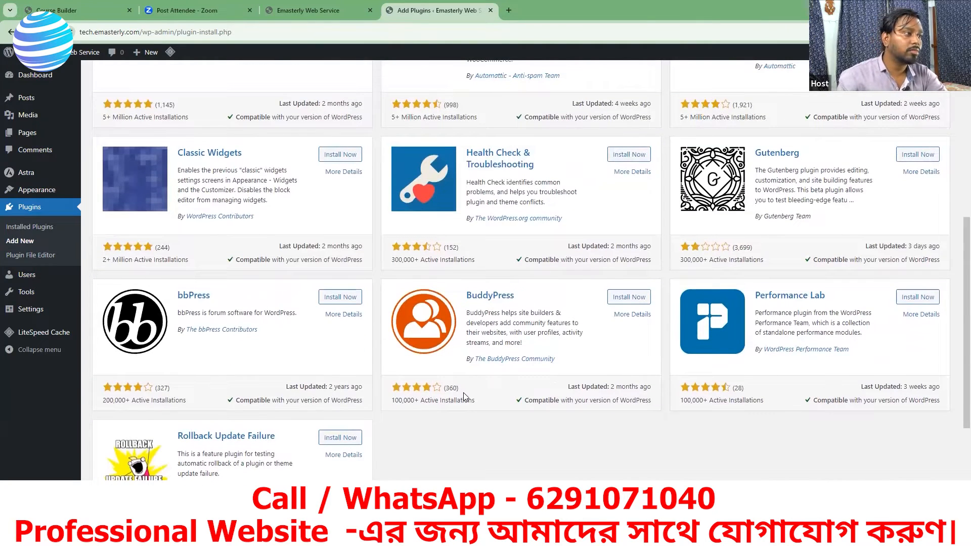
scroll(418, 307, "up", 4)
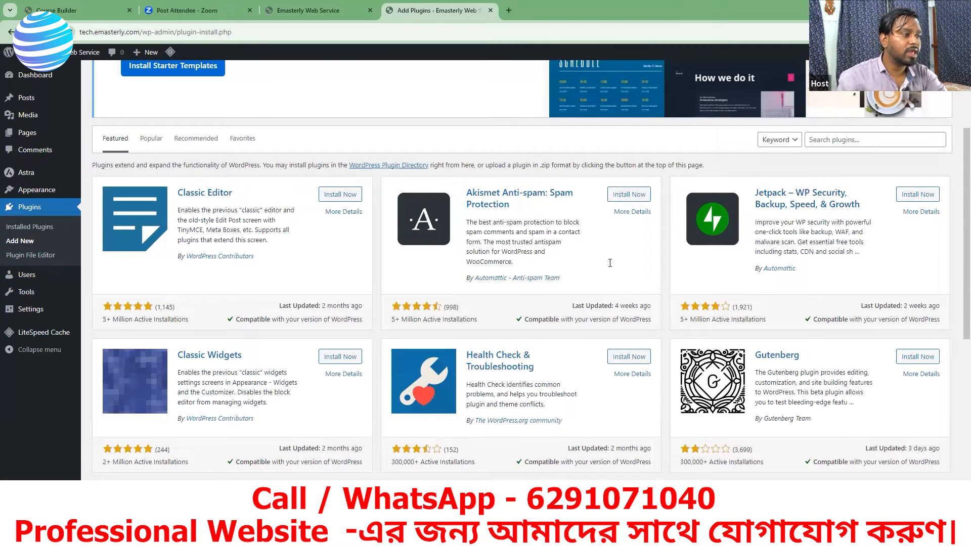
left_click(828, 139)
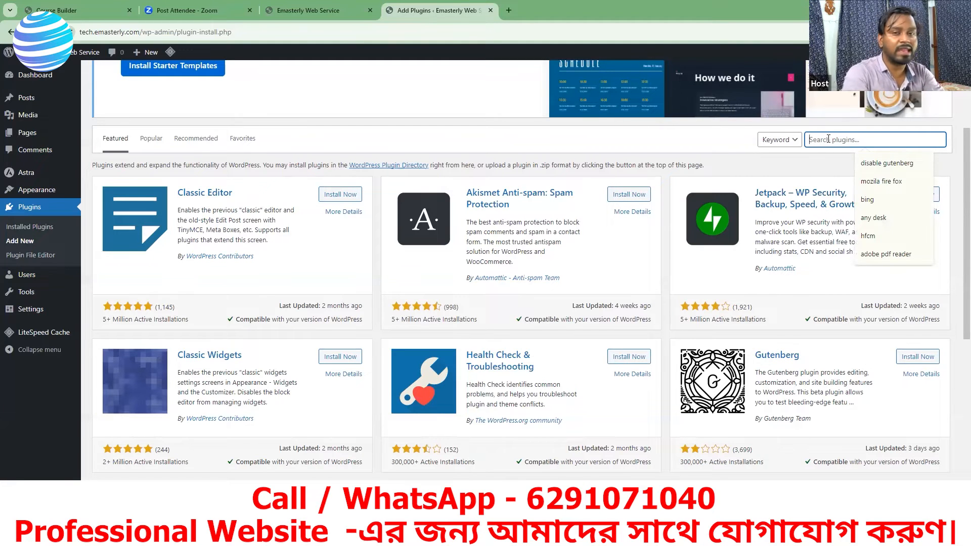
type("elementor")
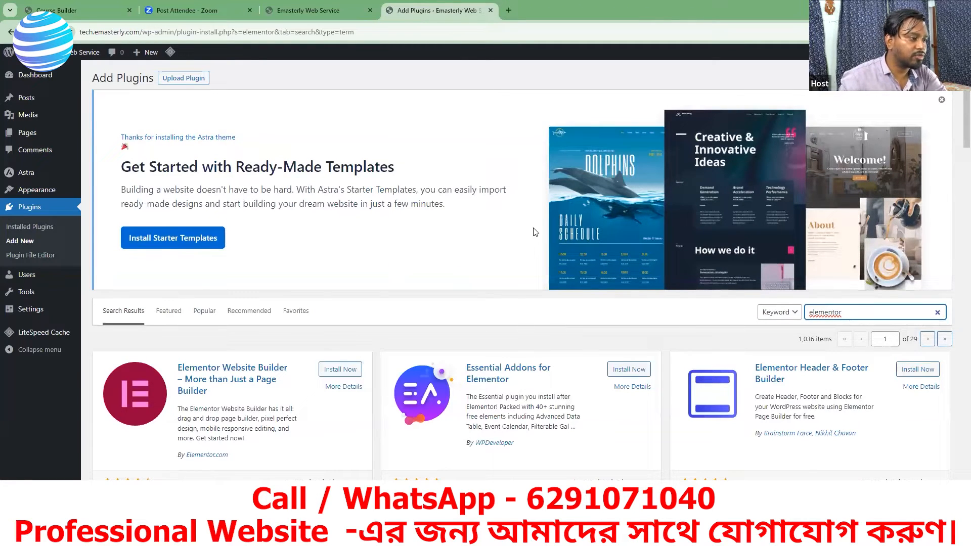
Step: Install and activate the Elementor Website Builder plugin, and check it in the installed plugins list
scroll(157, 314, "down", 3)
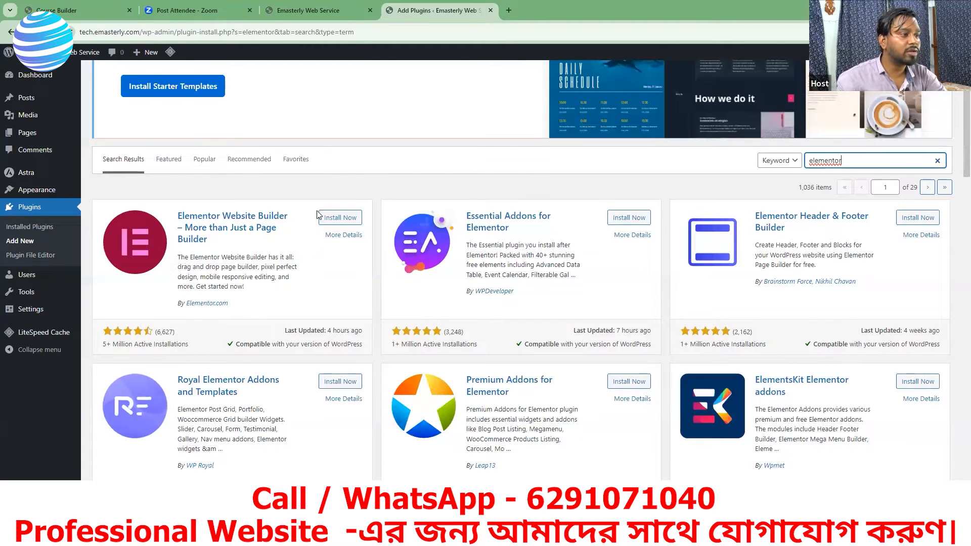
left_click(340, 218)
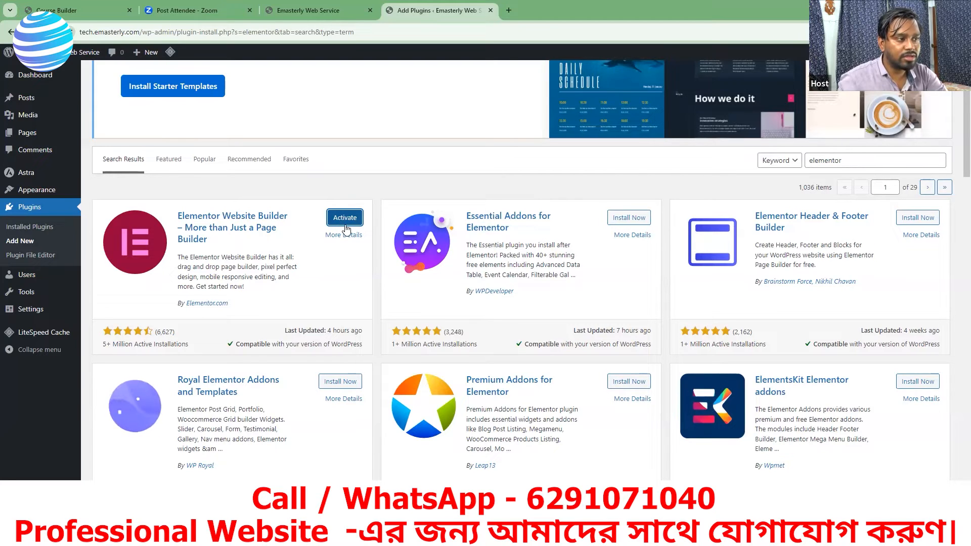
left_click(344, 218)
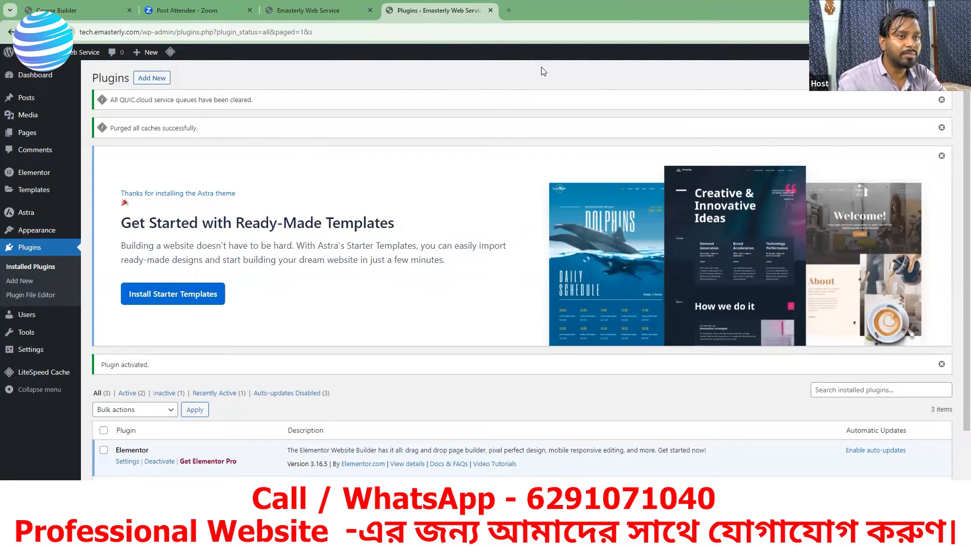
scroll(458, 248, "down", 2)
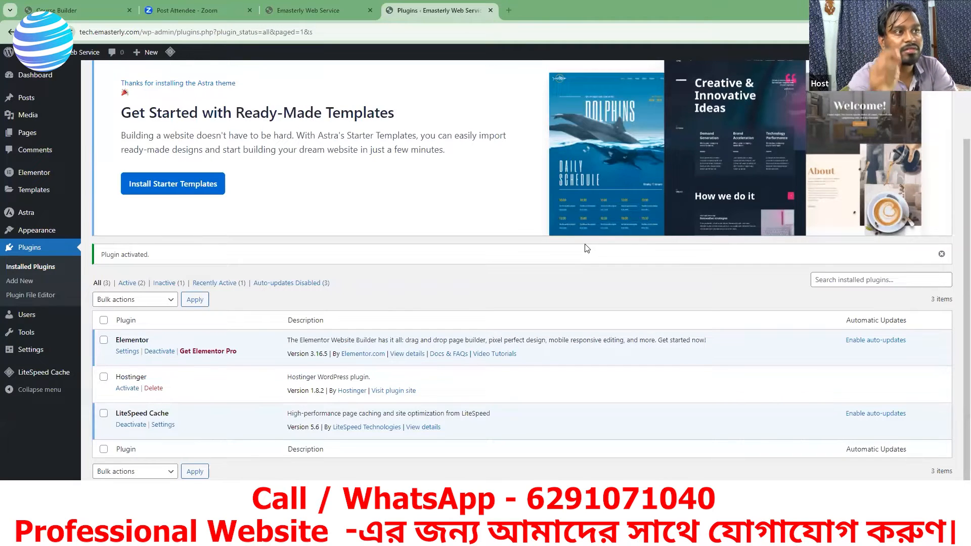
Step: Search Google for "elementor" in a new browser tab and open the Elementor Pricing Page result
left_click(508, 10)
type("ele")
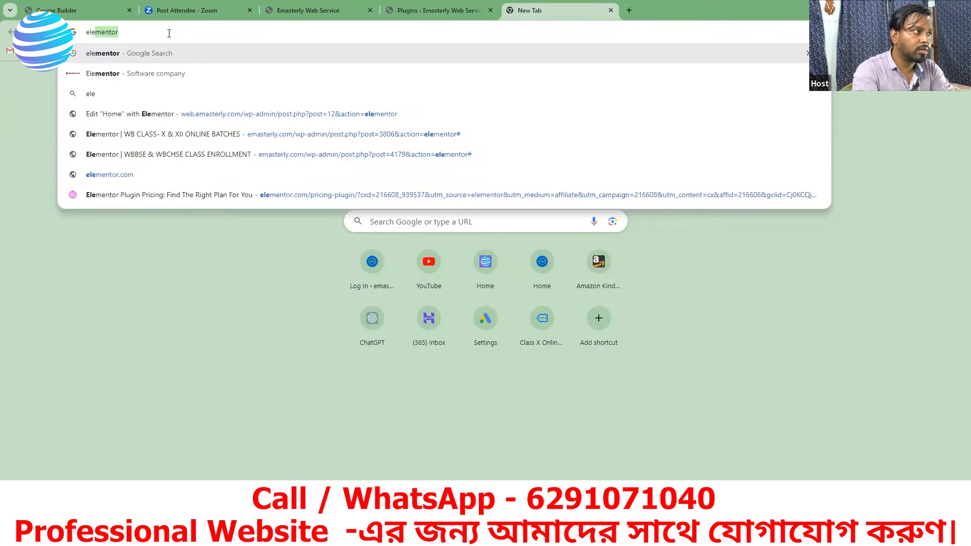
key("Return")
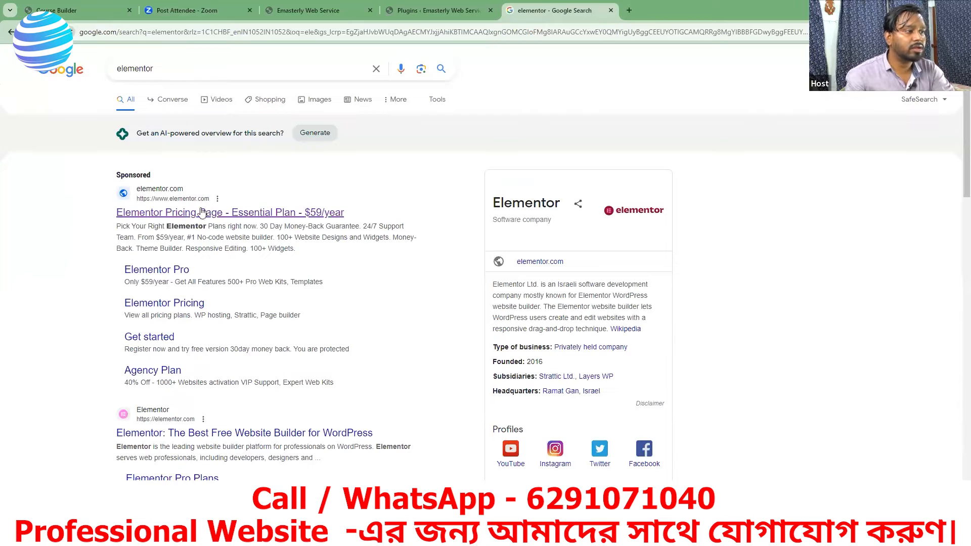
left_click(155, 219)
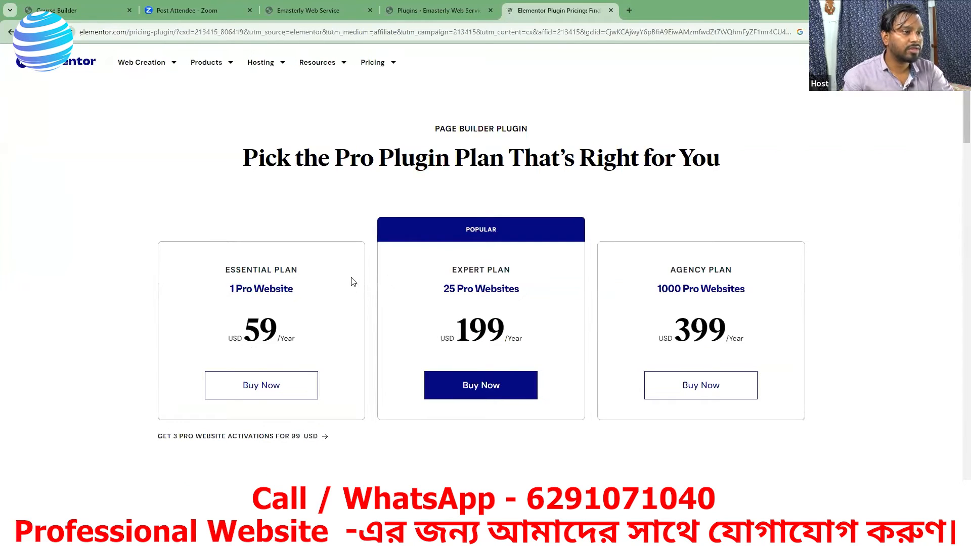
Step: Examine the prices of the Essential, Expert and Agency plans and the features that all Elementor Pro plans include
scroll(329, 336, "down", 8)
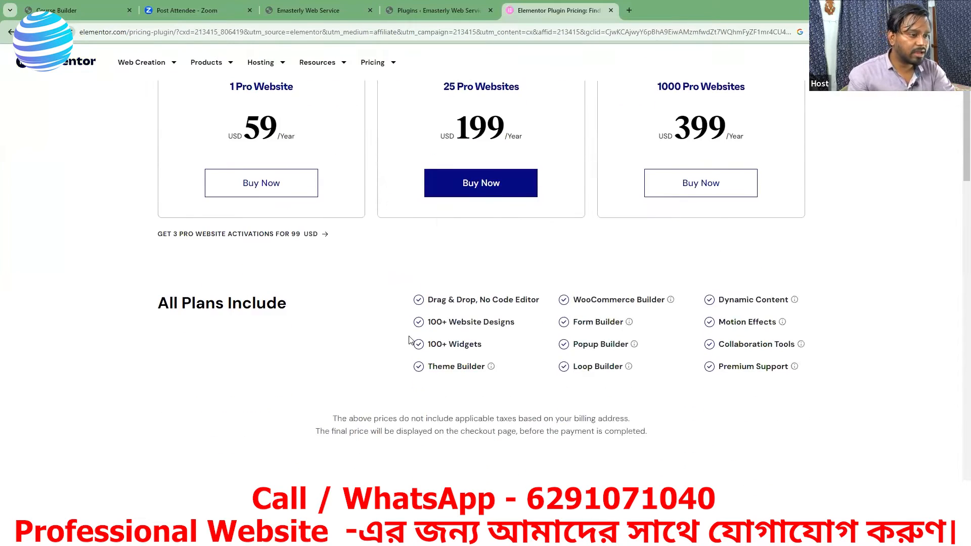
scroll(411, 340, "down", 4)
scroll(410, 338, "up", 10)
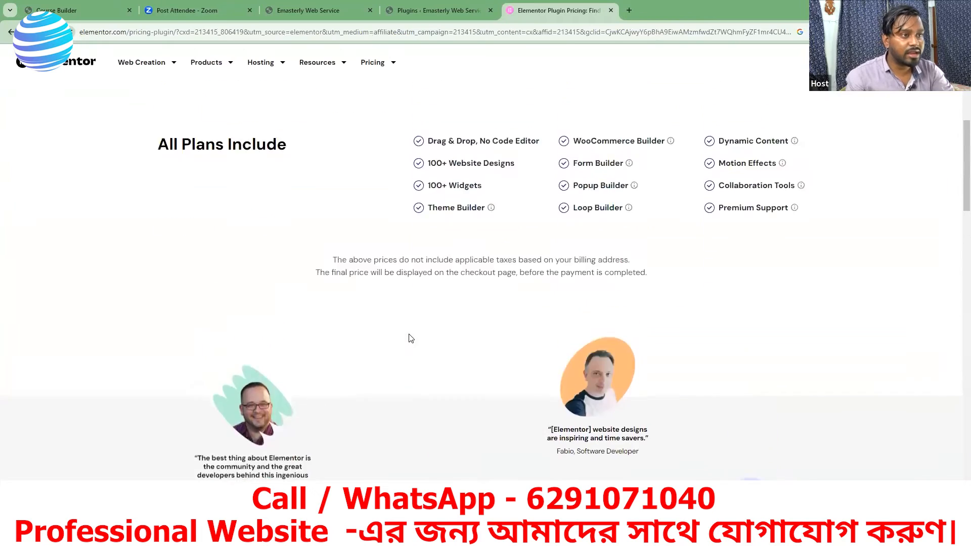
scroll(409, 337, "up", 3)
scroll(408, 336, "down", 3)
scroll(409, 334, "up", 3)
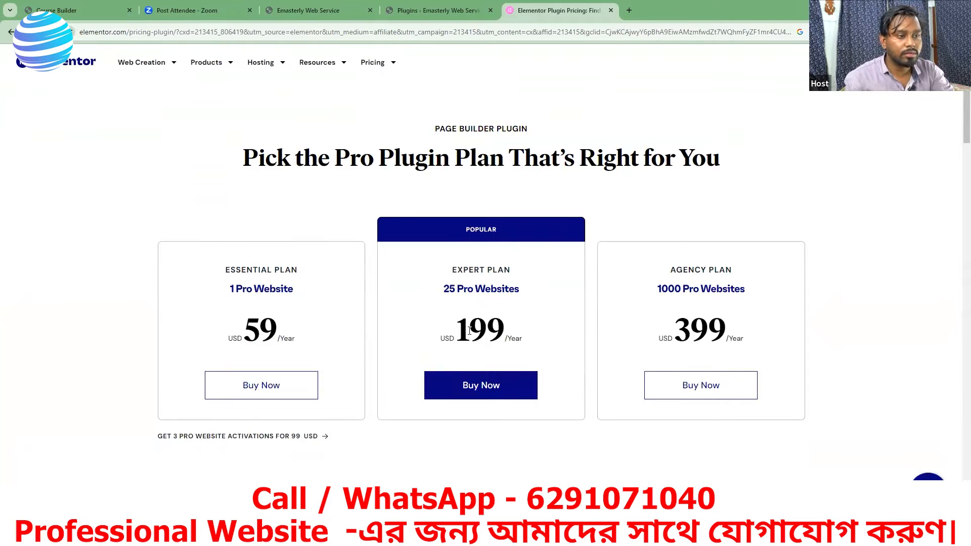
scroll(454, 339, "down", 3)
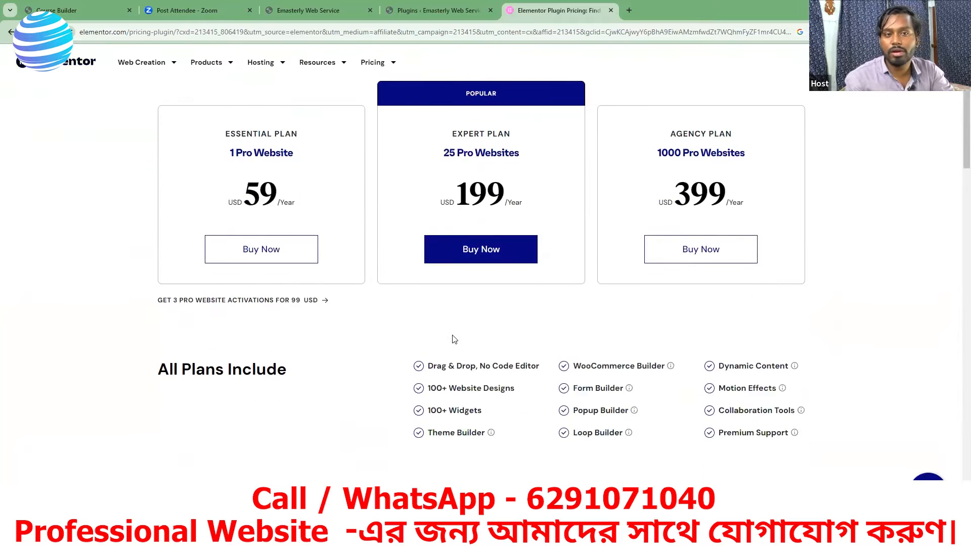
scroll(429, 332, "down", 8)
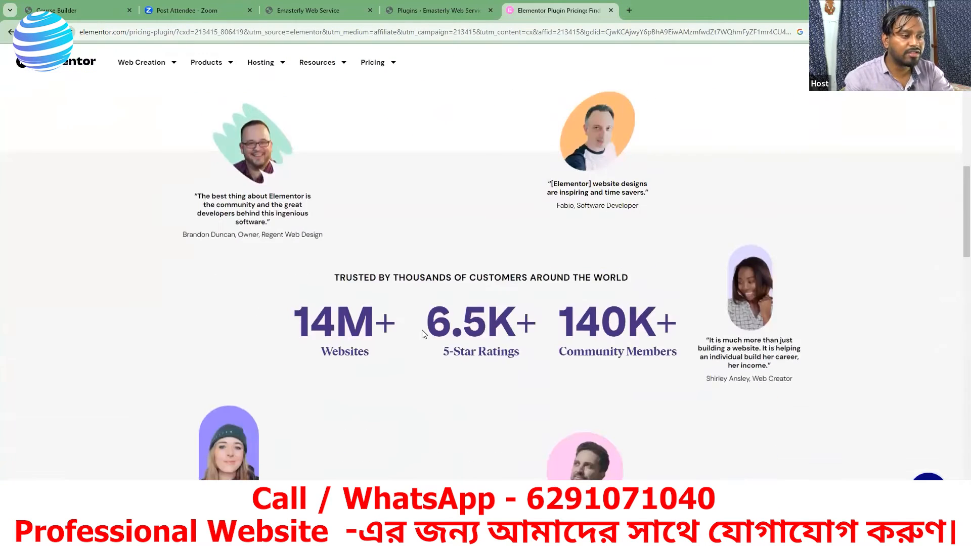
scroll(424, 328, "down", 10)
scroll(423, 312, "up", 10)
scroll(346, 203, "up", 6)
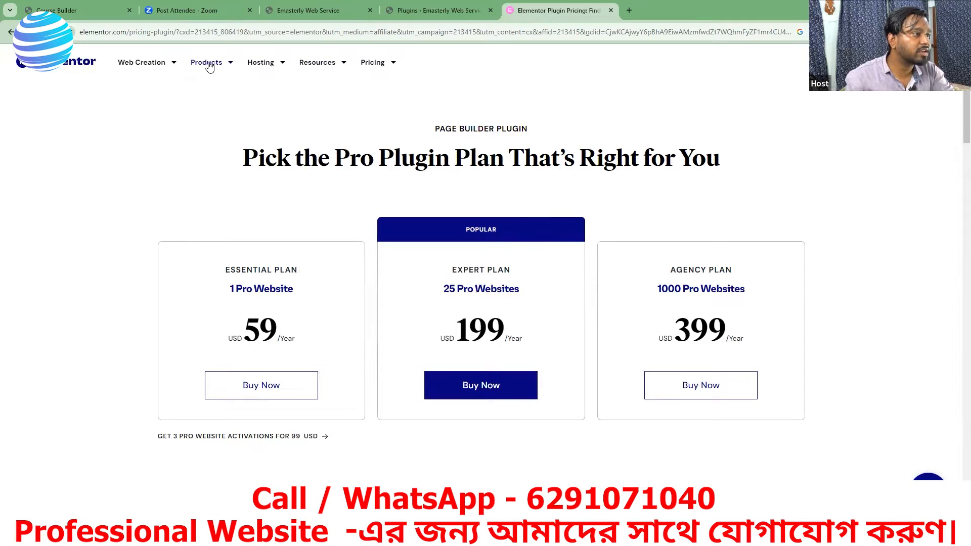
Step: Open Elementor's Page Builder Plugin product page and review its features down to the Headers & Footers section
mouse_move(210, 67)
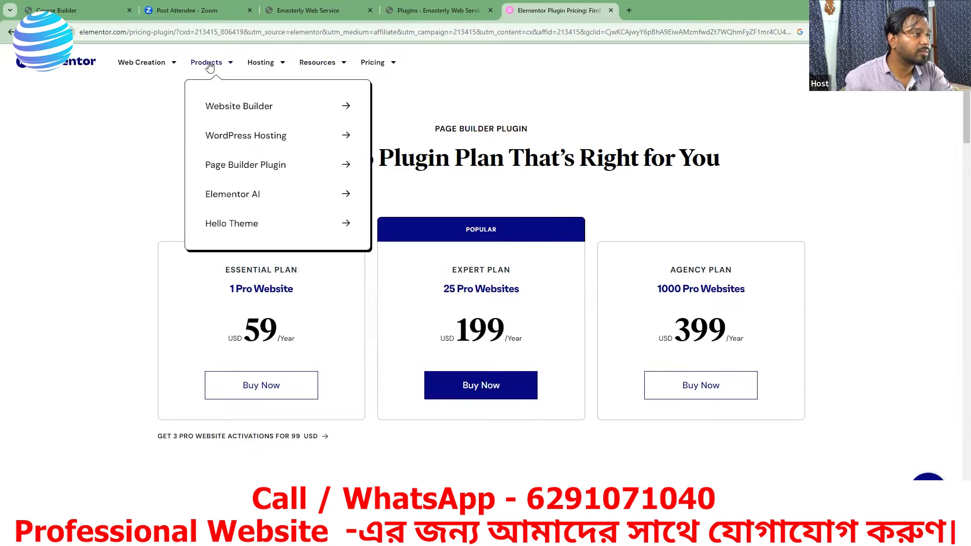
left_click(220, 167)
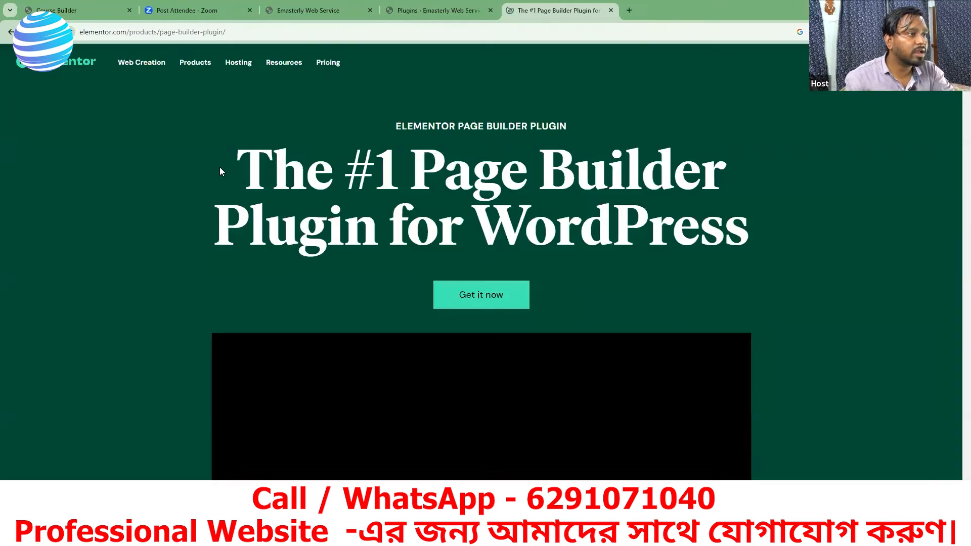
scroll(323, 214, "down", 15)
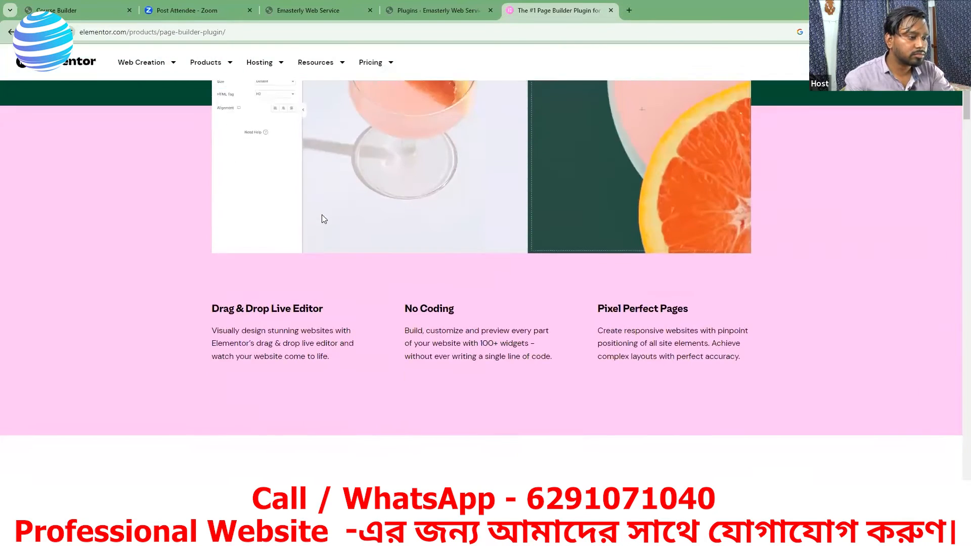
scroll(321, 215, "down", 4)
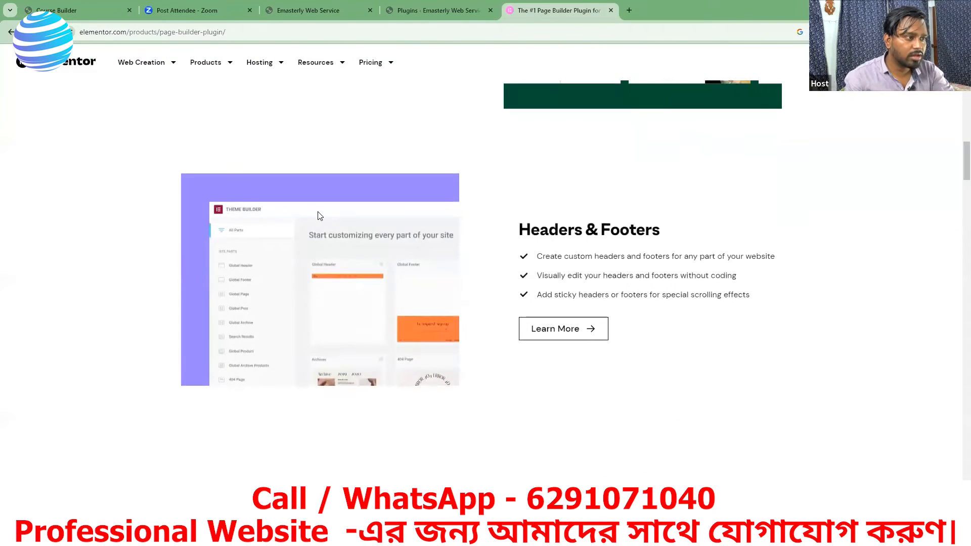
scroll(296, 219, "down", 1)
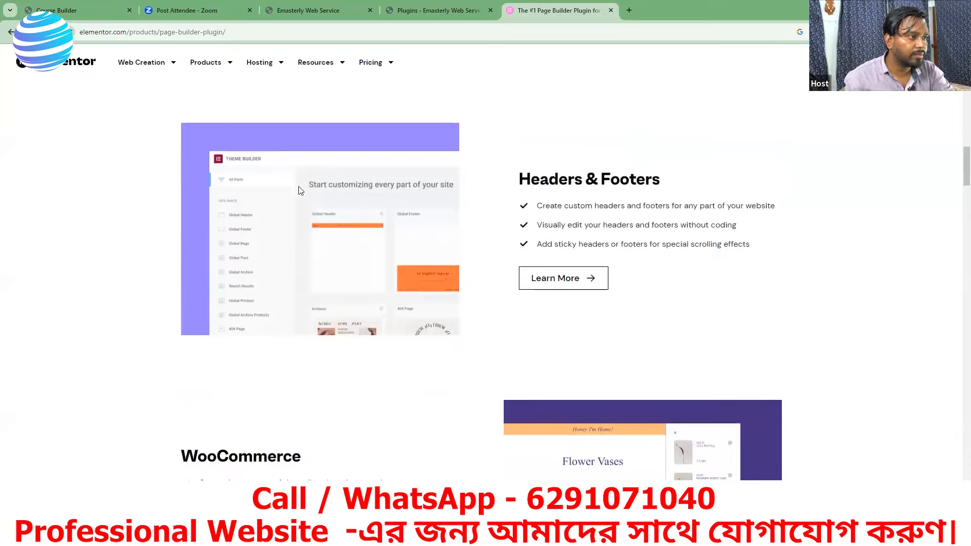
Step: Review the rest of the Page Builder Plugin page, from Landing Pages & Popups to Ultimate Design Flexibility, and return to its beginning
scroll(325, 235, "down", 4)
scroll(334, 233, "down", 13)
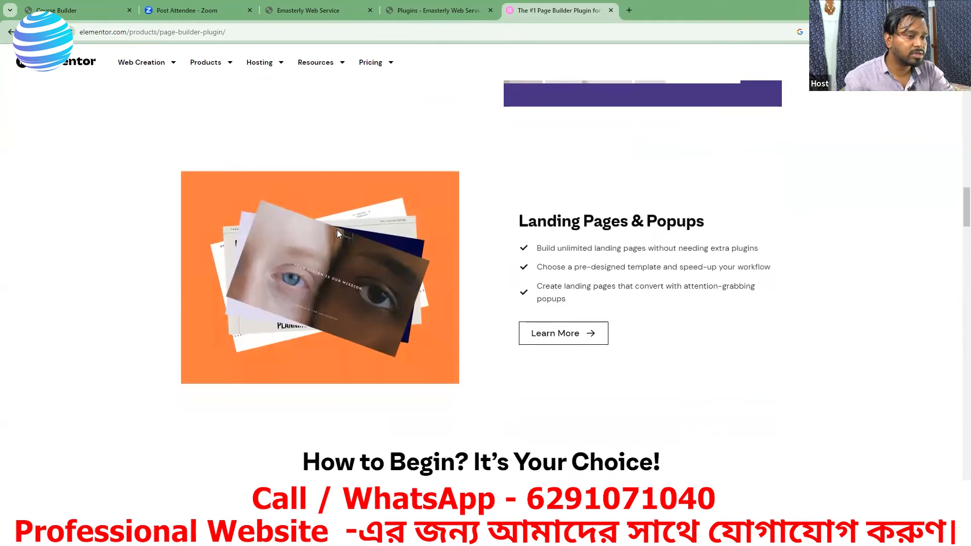
scroll(342, 233, "down", 12)
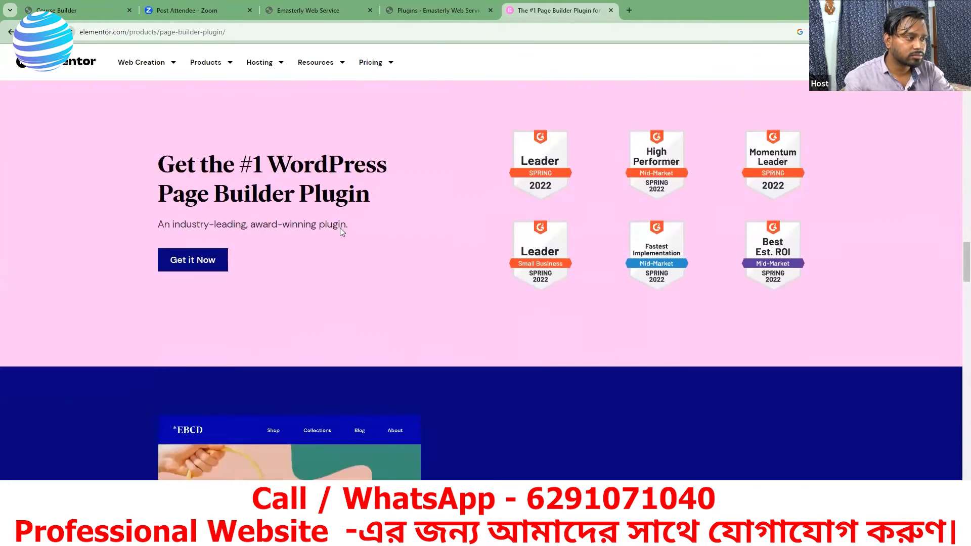
scroll(339, 223, "down", 14)
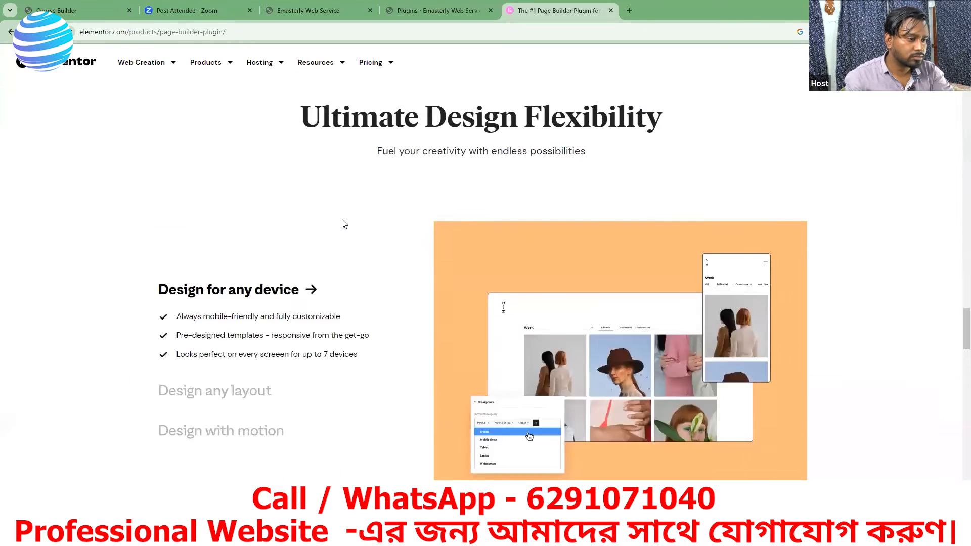
scroll(328, 192, "up", 20)
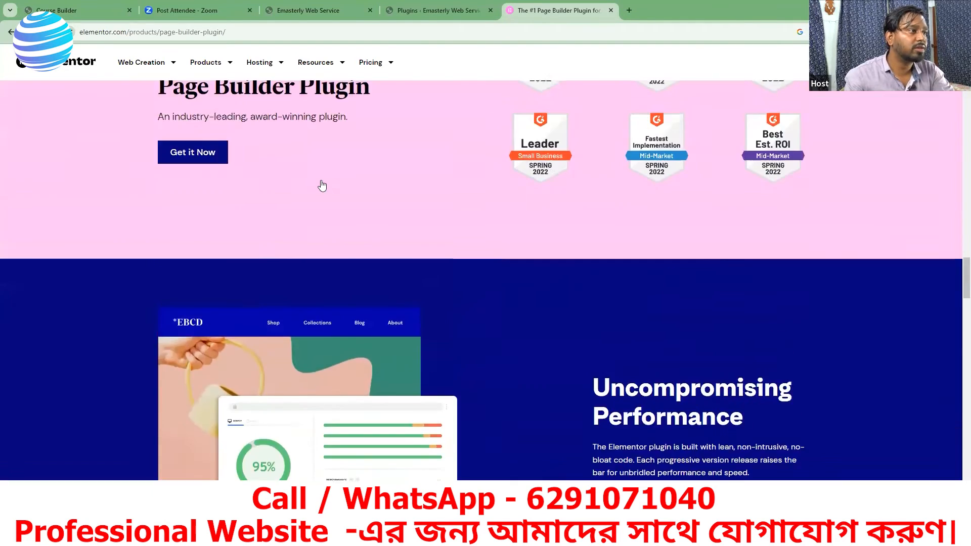
scroll(322, 185, "up", 12)
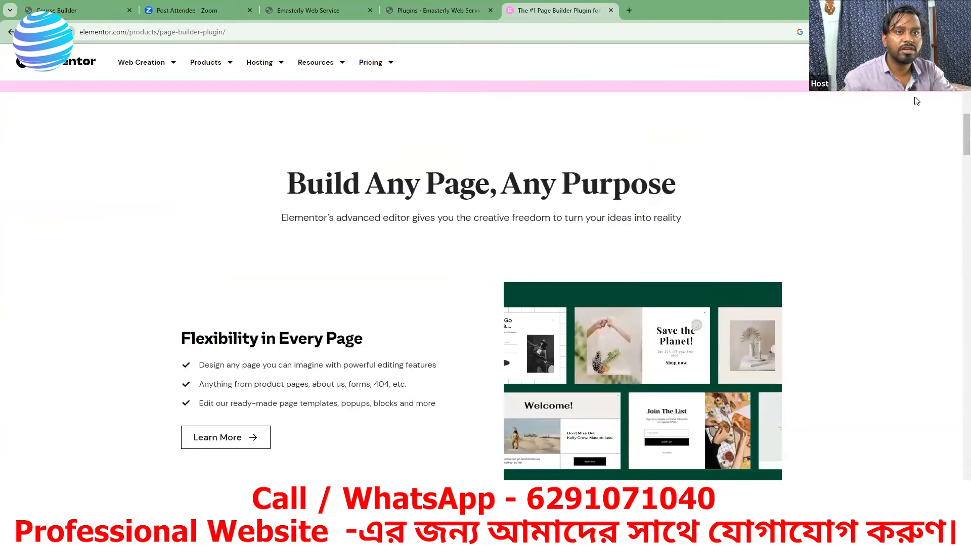
scroll(286, 120, "up", 10)
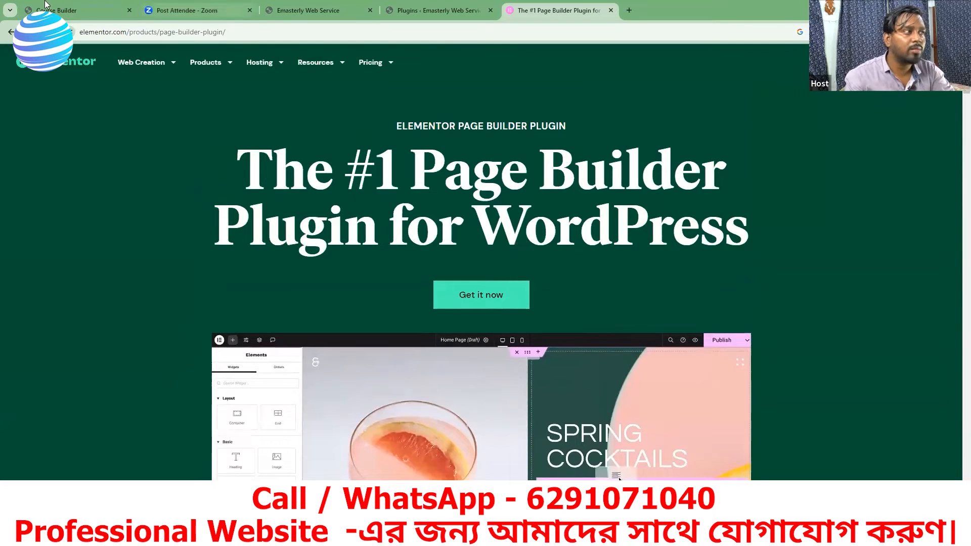
Step: Go back to the Google results, search for "elementor pro" and open the Elementor Pro Plans result
left_click(9, 31)
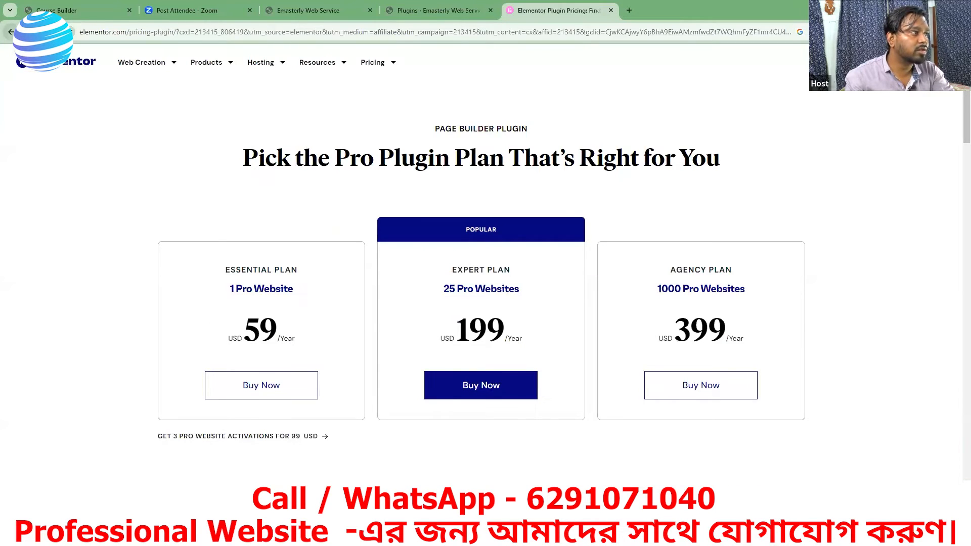
left_click(10, 32)
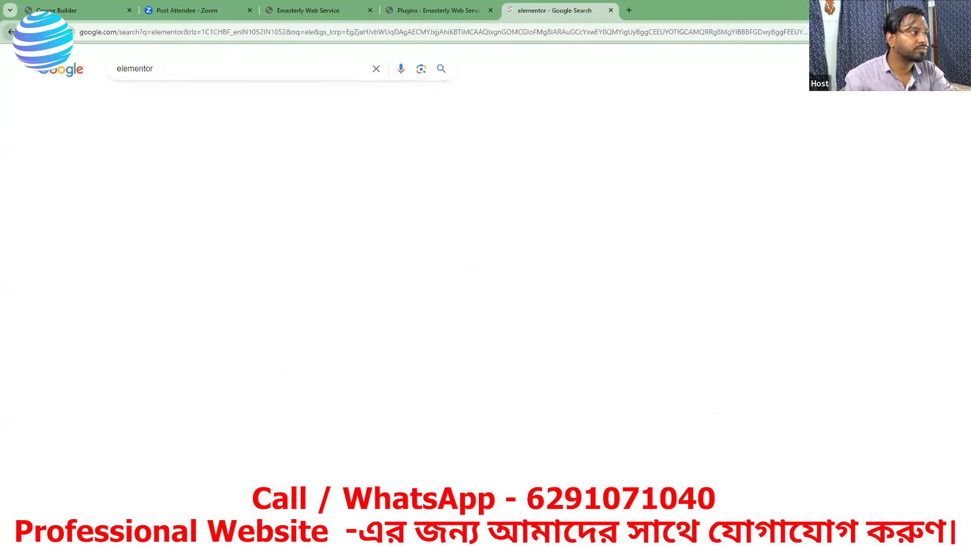
left_click(180, 69)
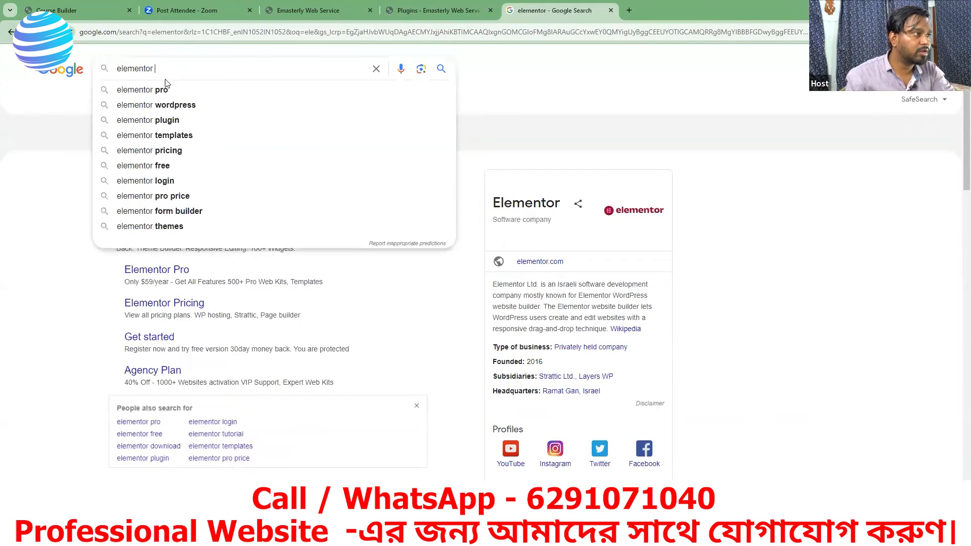
left_click(165, 93)
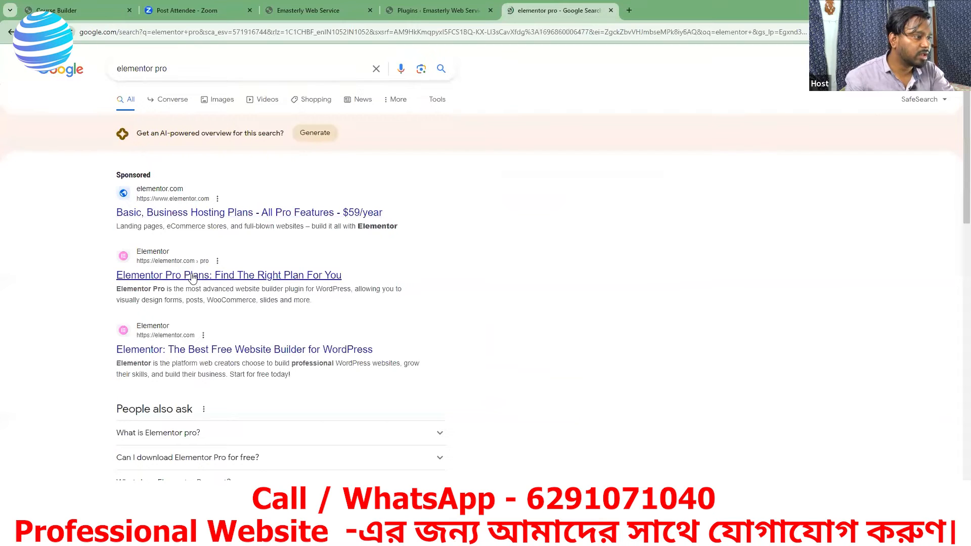
left_click(217, 275)
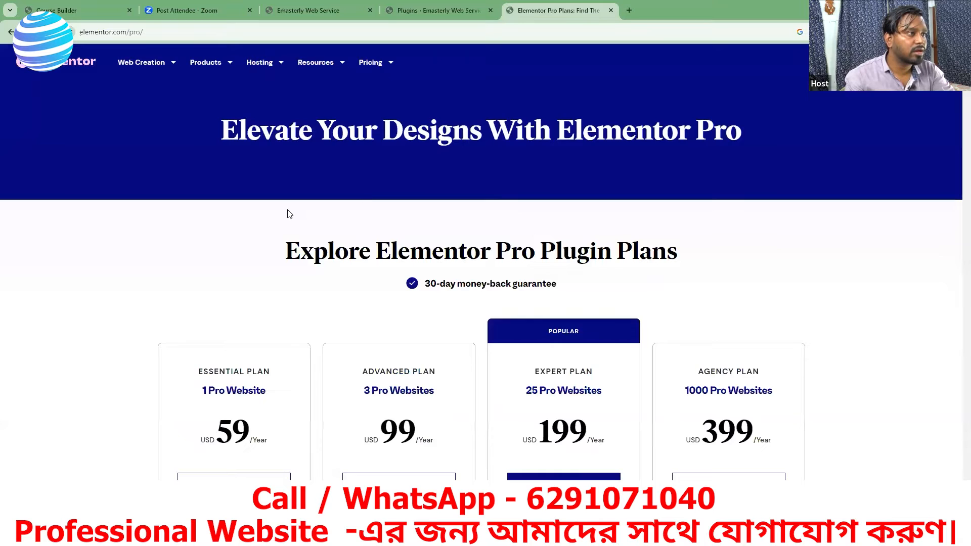
Step: Examine the Elementor Pro plan prices, the features all plans include, and the Basic end-to-end website offer
scroll(357, 242, "down", 6)
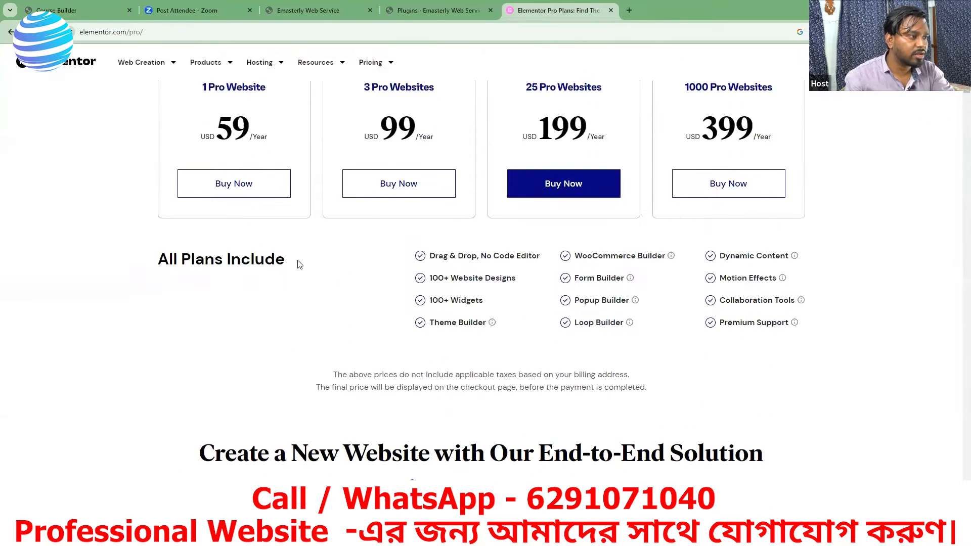
scroll(310, 224, "up", 2)
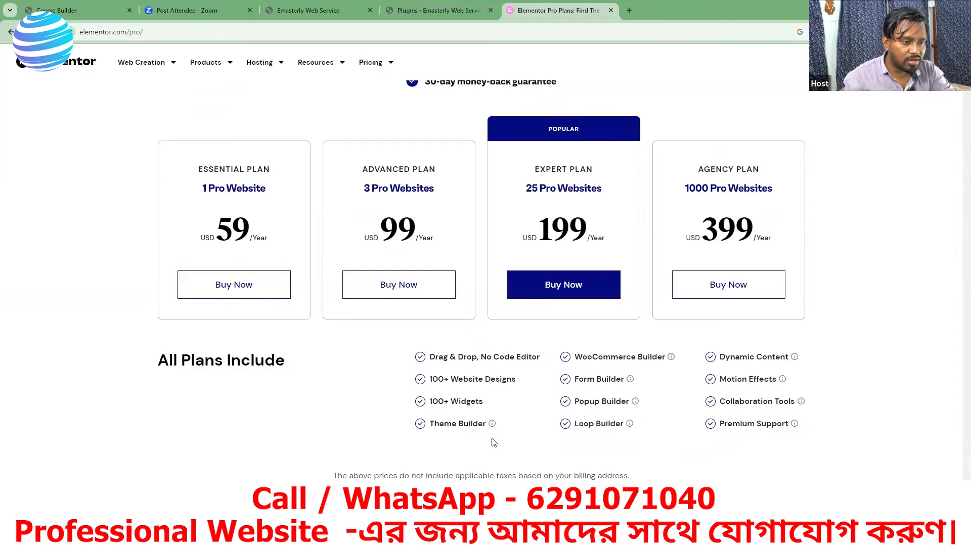
scroll(446, 424, "down", 1)
scroll(446, 425, "down", 7)
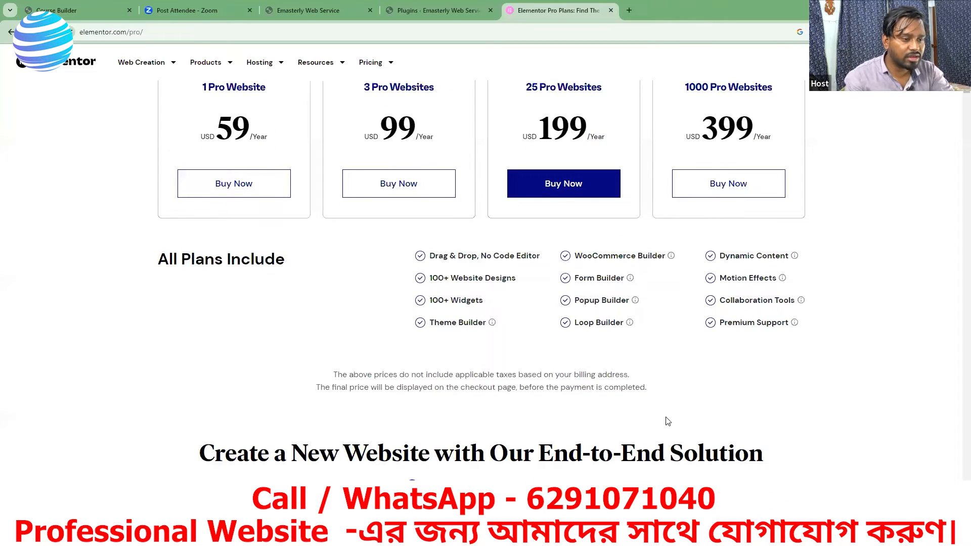
scroll(503, 405, "down", 5)
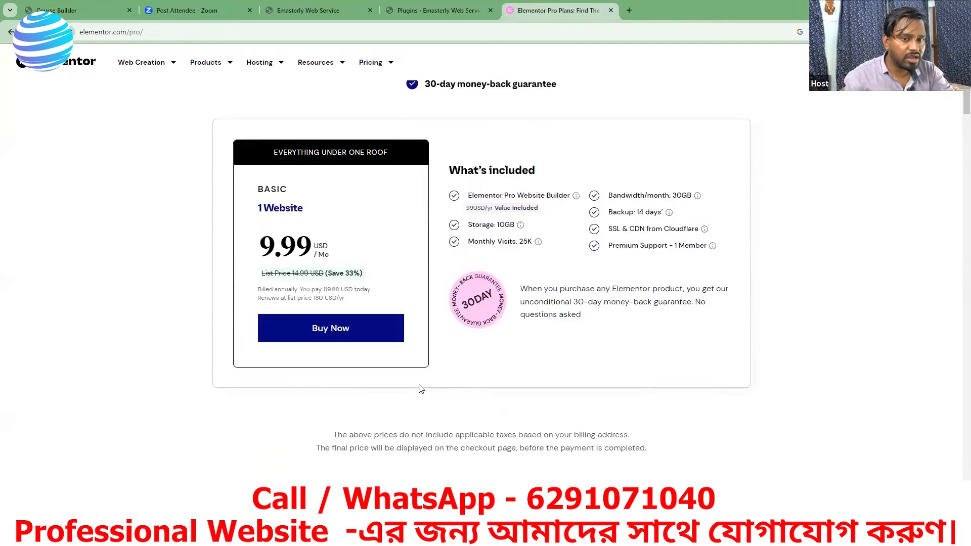
scroll(498, 447, "up", 9)
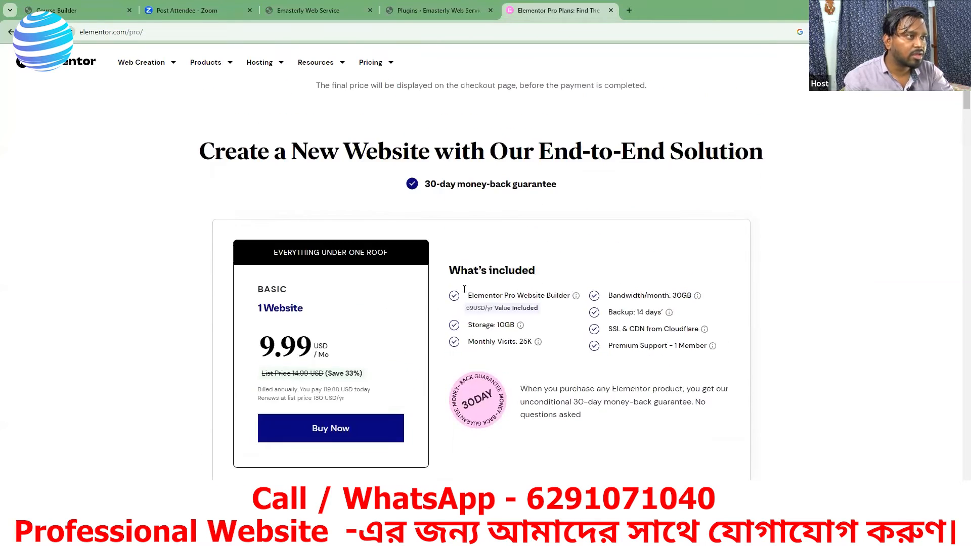
Step: Return to the site's WordPress admin and open the form for uploading a new plugin in .zip format
left_click(447, 10)
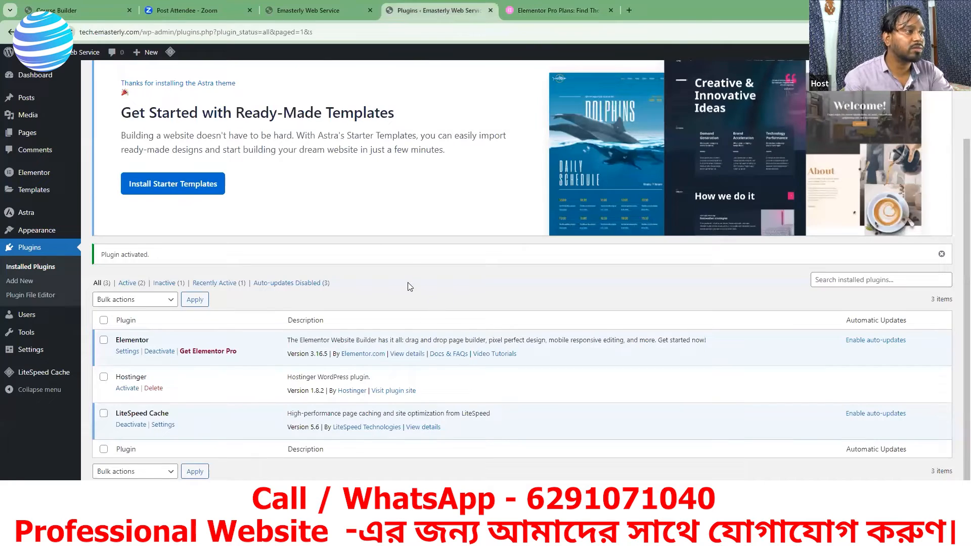
scroll(410, 287, "up", 3)
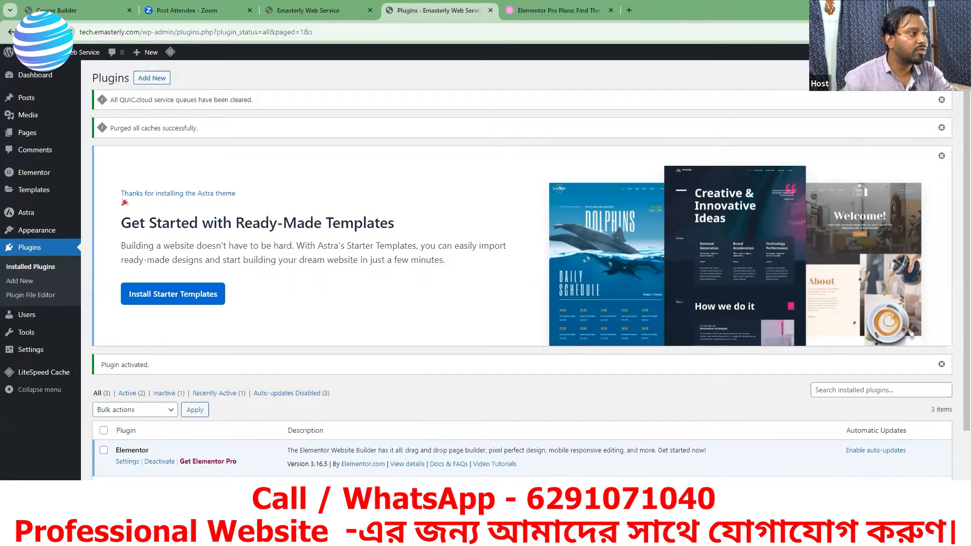
left_click(151, 80)
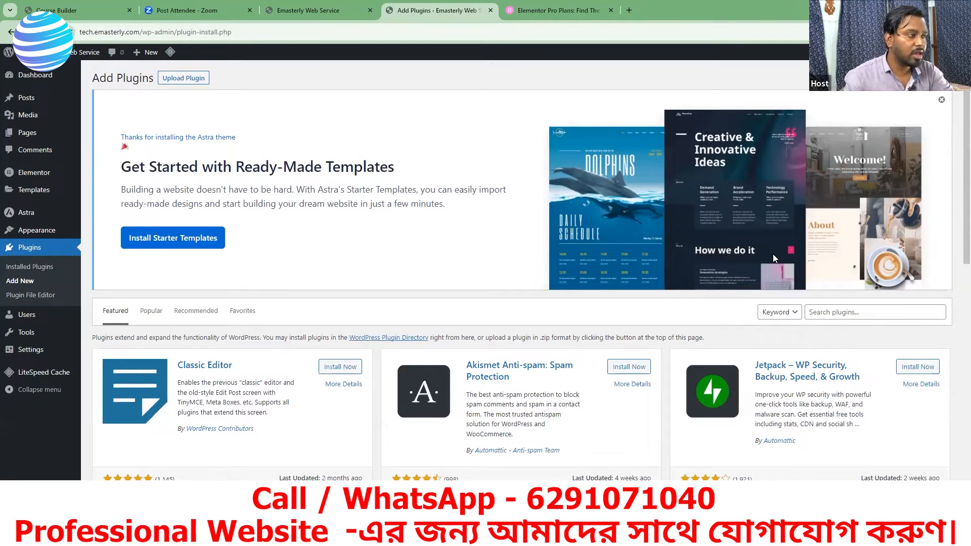
left_click(178, 81)
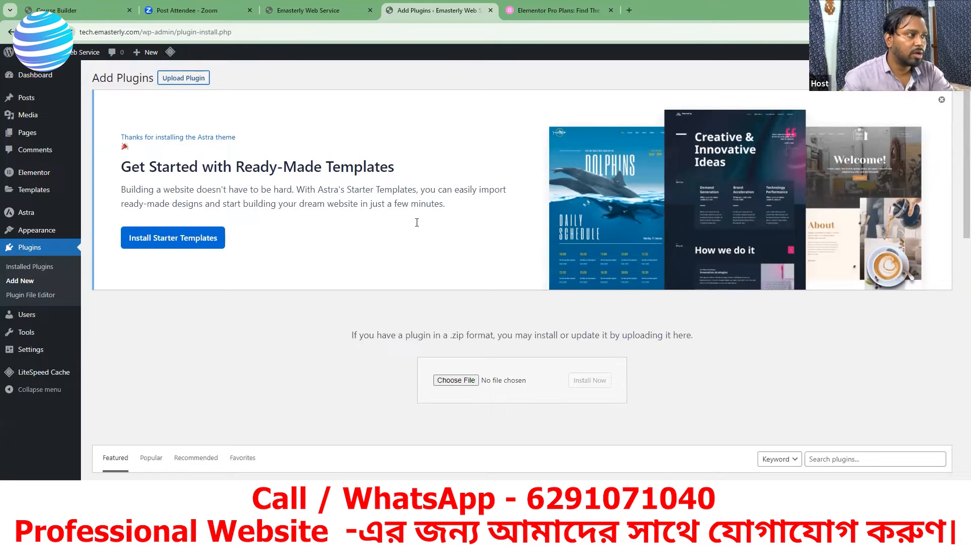
scroll(416, 223, "down", 2)
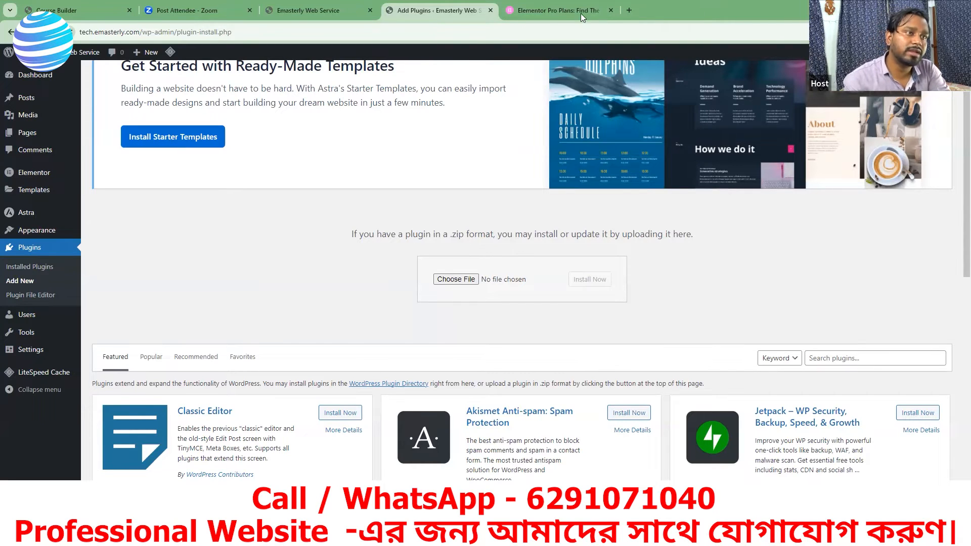
left_click(555, 9)
left_click(434, 17)
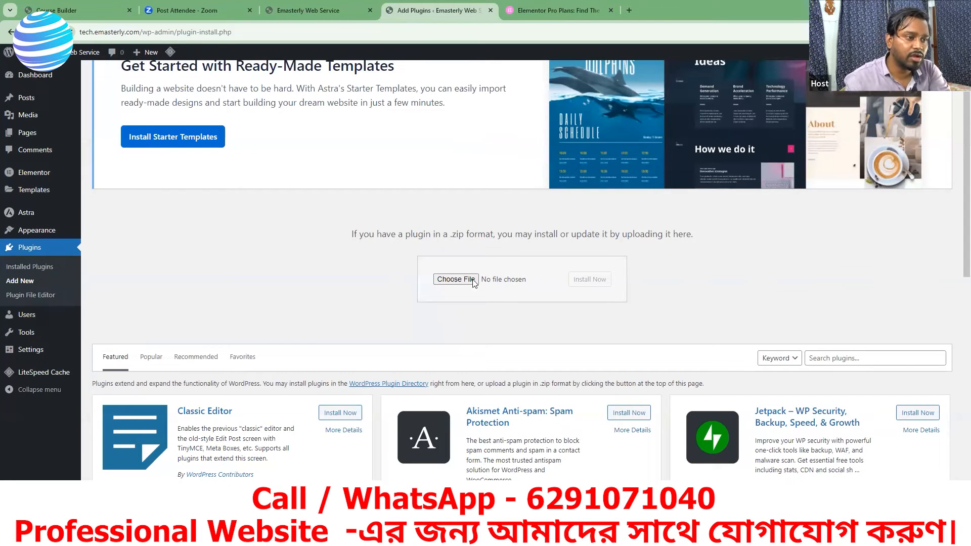
Step: Choose the elementor-pro-3 ZIP archive from the Desktop as the plugin file to upload
left_click(455, 279)
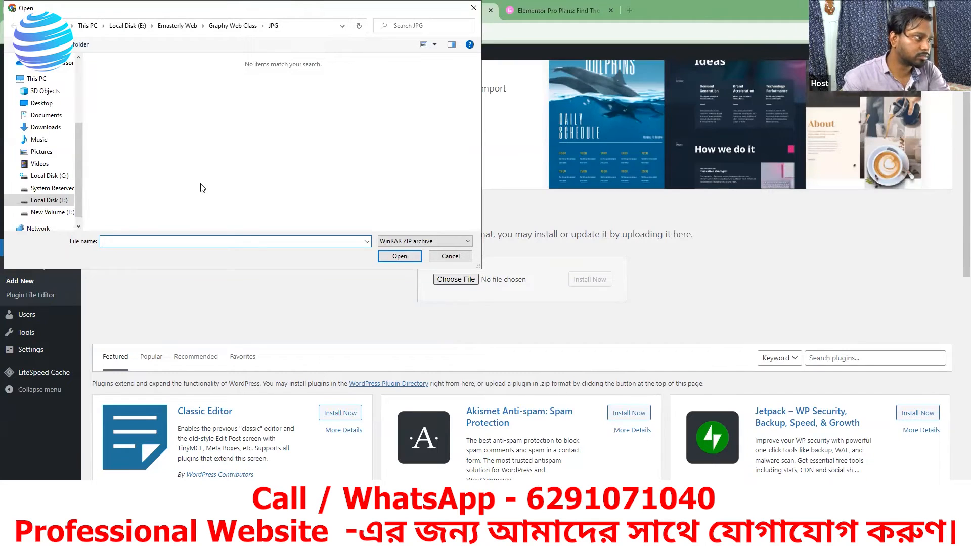
left_click(40, 103)
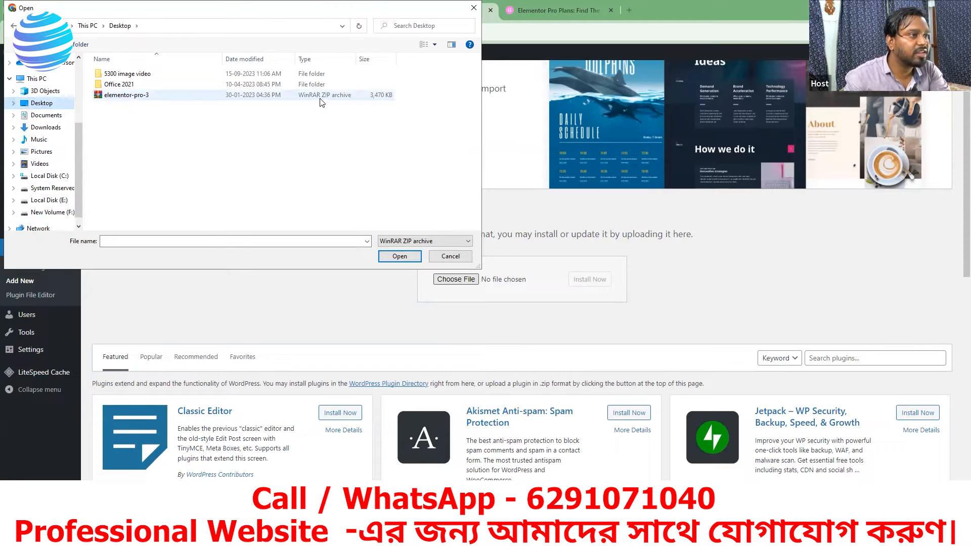
left_click(161, 98)
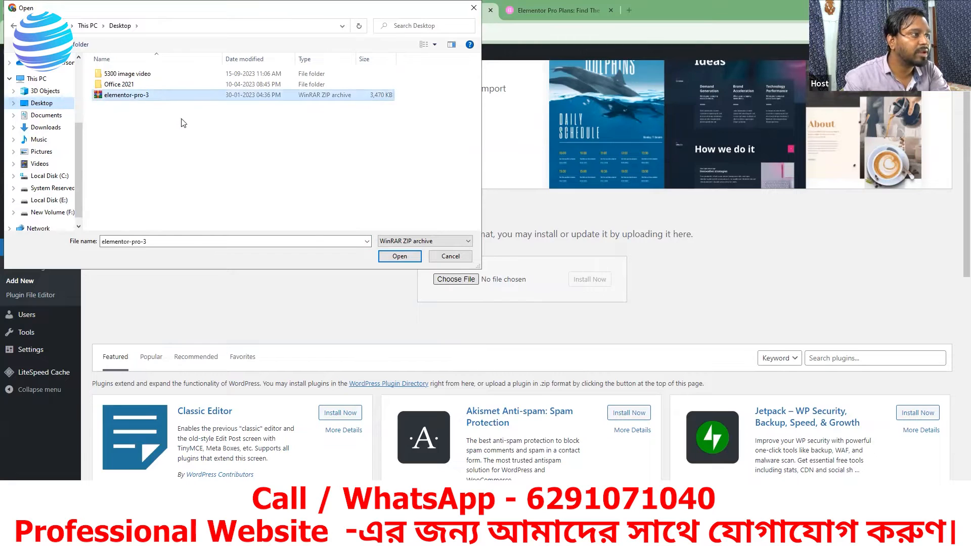
left_click(400, 257)
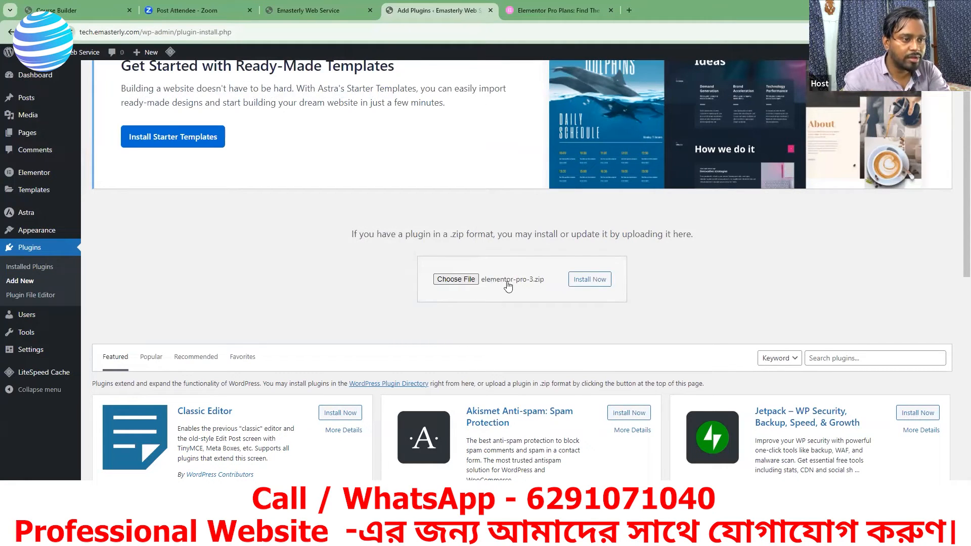
Step: Install and activate the uploaded Elementor Pro plugin, and check it in the installed plugins list
left_click(588, 280)
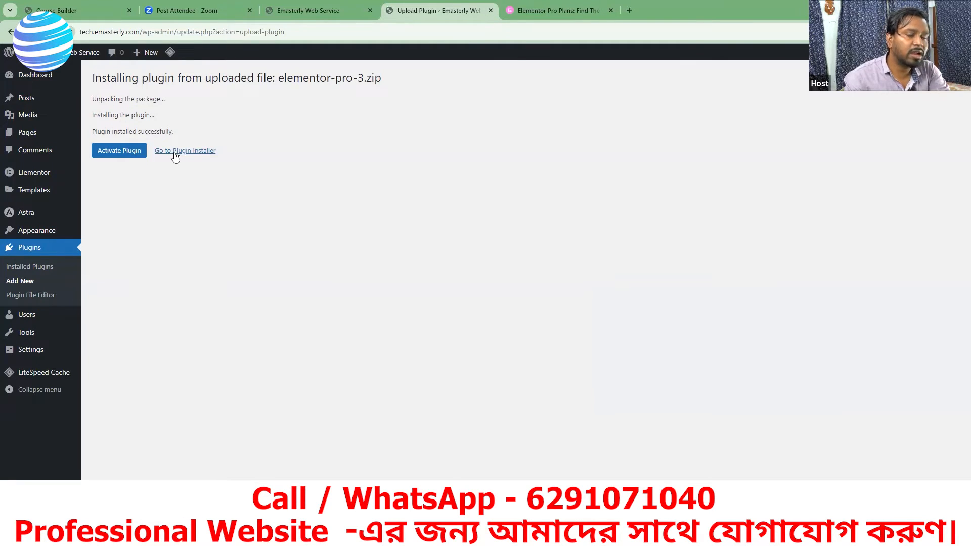
left_click(118, 151)
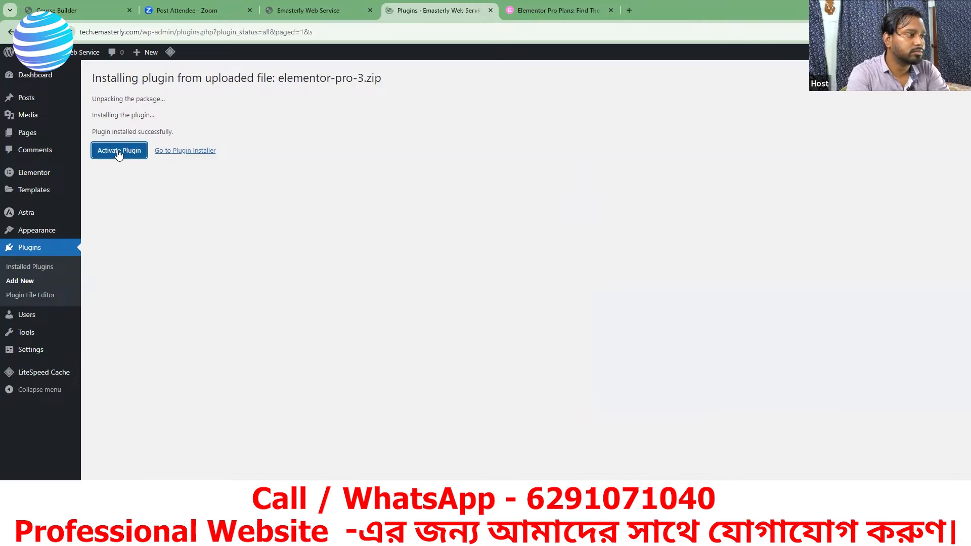
scroll(415, 312, "down", 2)
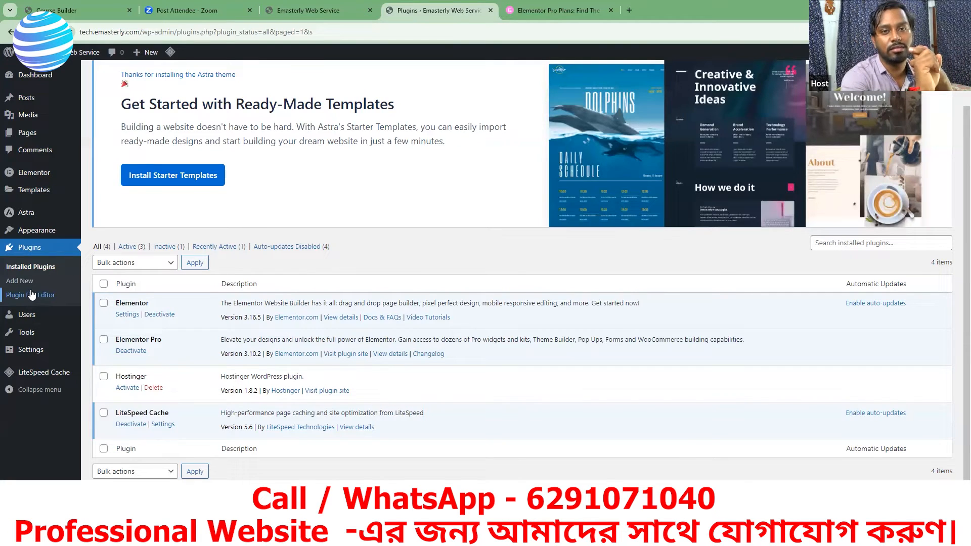
Step: View the tech.emasterly.com front page, and open the list of all pages in the WordPress admin
left_click(300, 11)
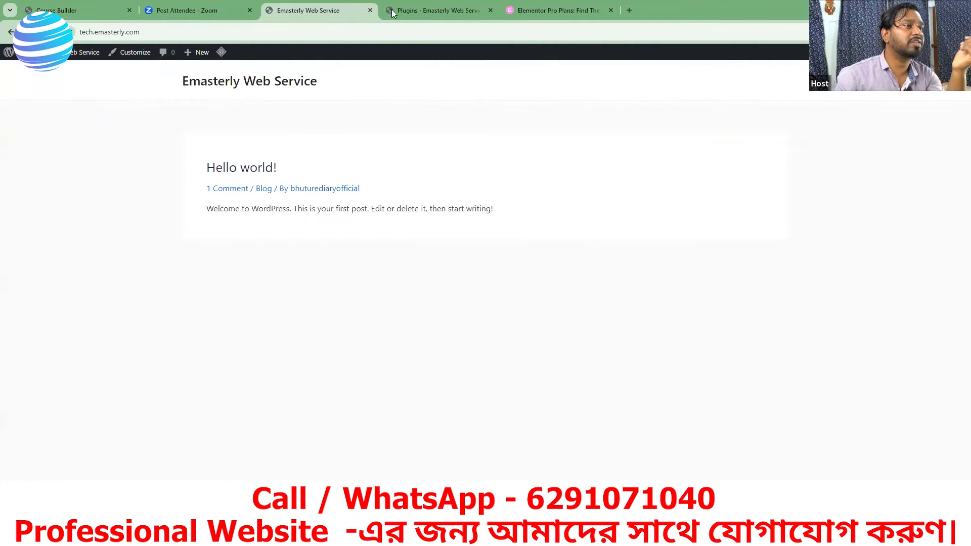
left_click(422, 12)
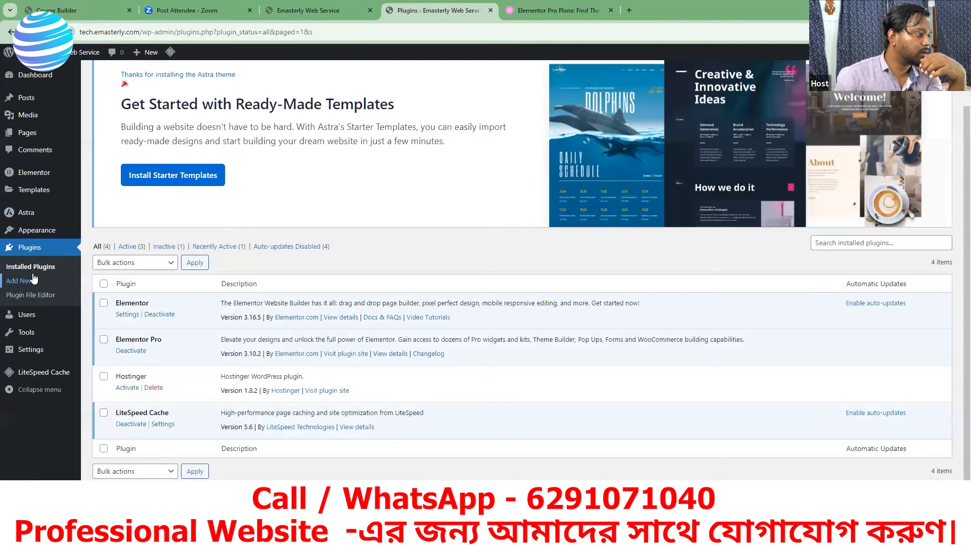
left_click(28, 135)
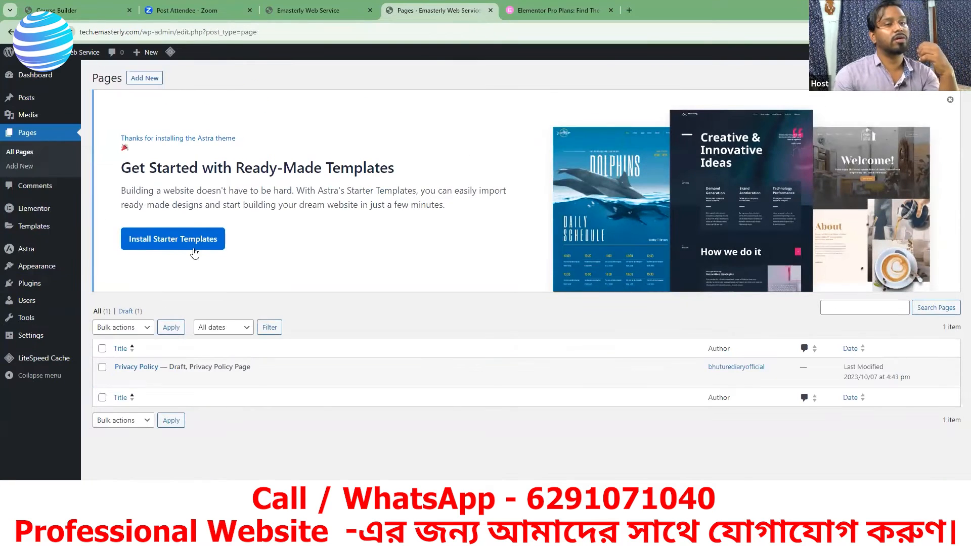
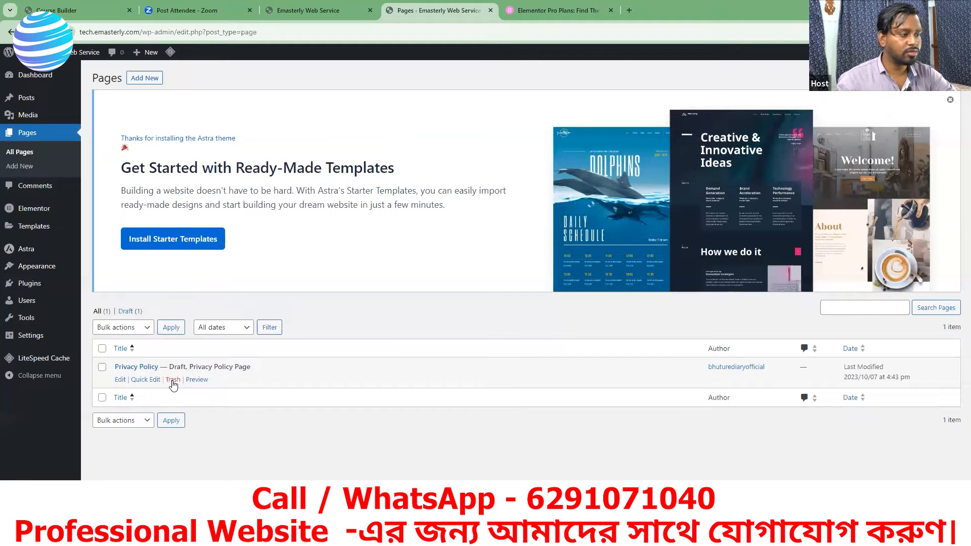
Step: Move the Privacy Policy draft page to the trash and check it in the list of trashed pages
left_click(173, 380)
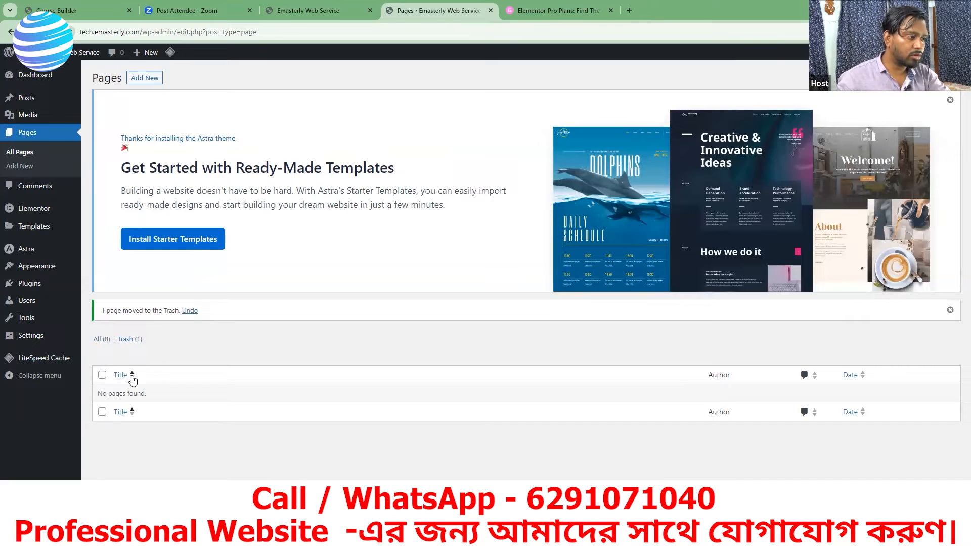
left_click(126, 340)
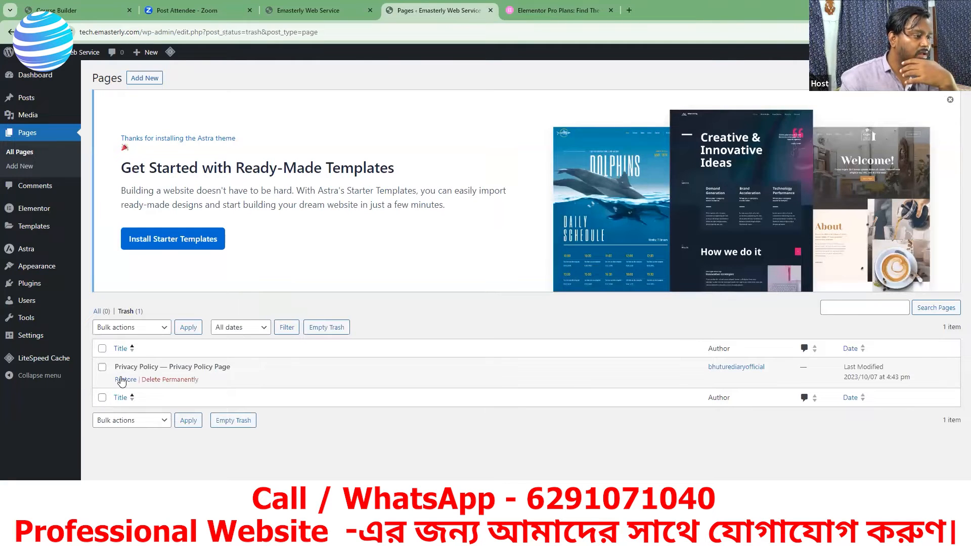
left_click(97, 312)
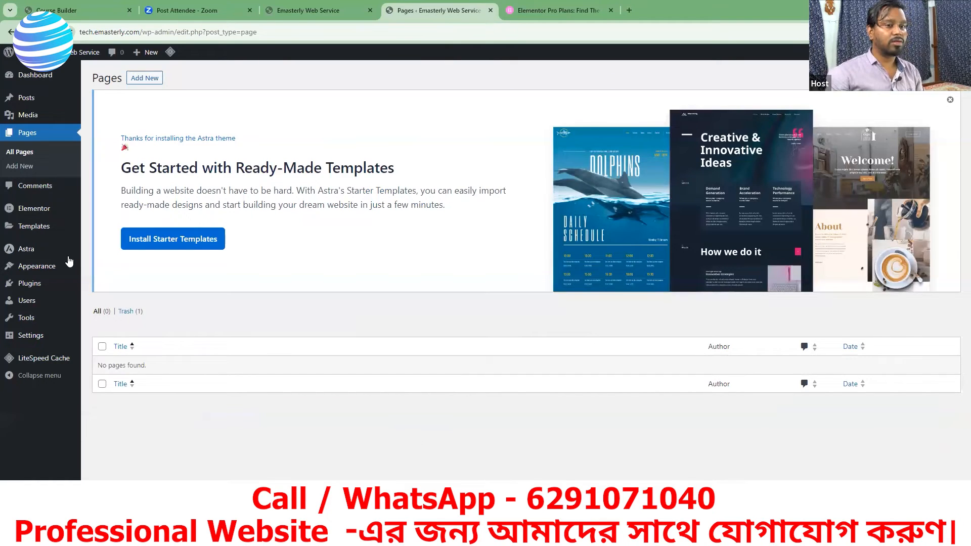
mouse_move(69, 258)
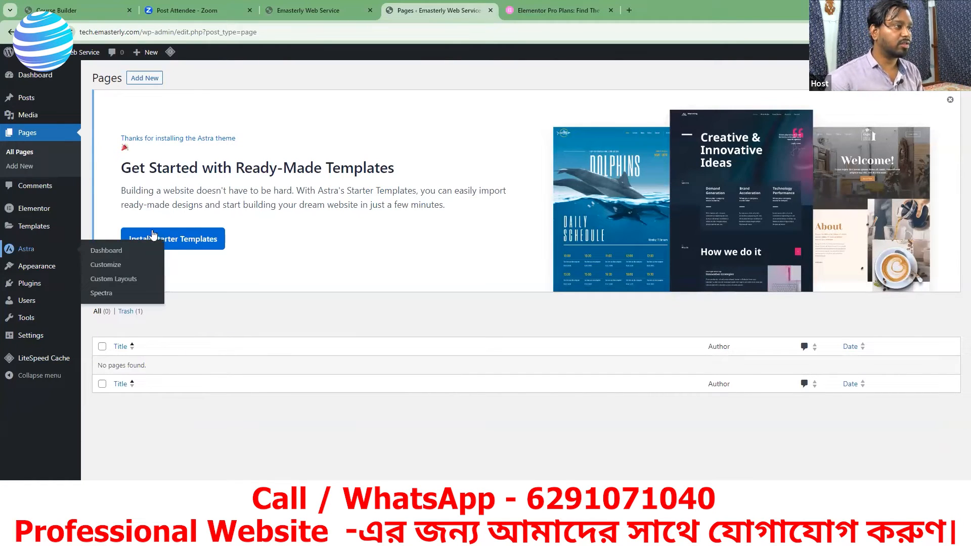
Step: View the site's front page again and dismiss the Astra starter templates banner above the pages list
left_click(339, 15)
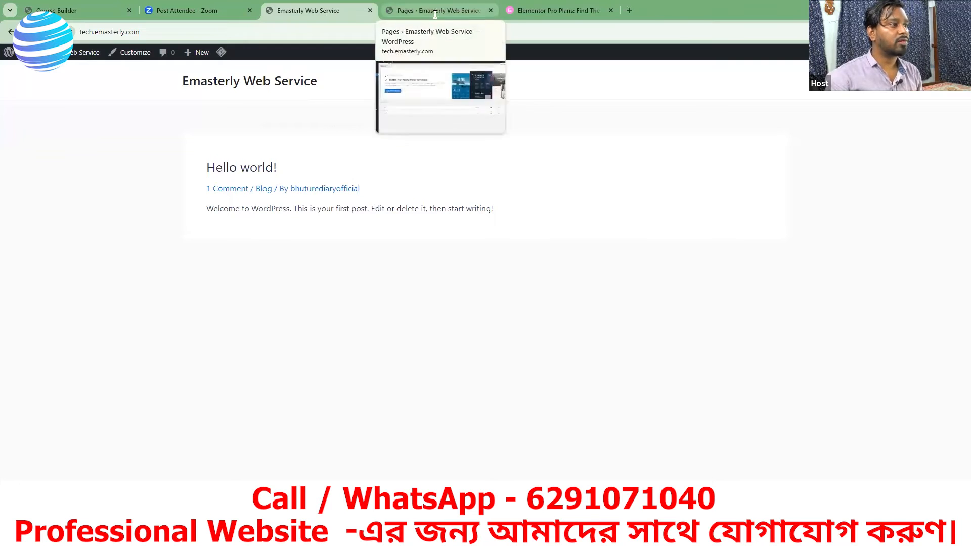
mouse_move(439, 11)
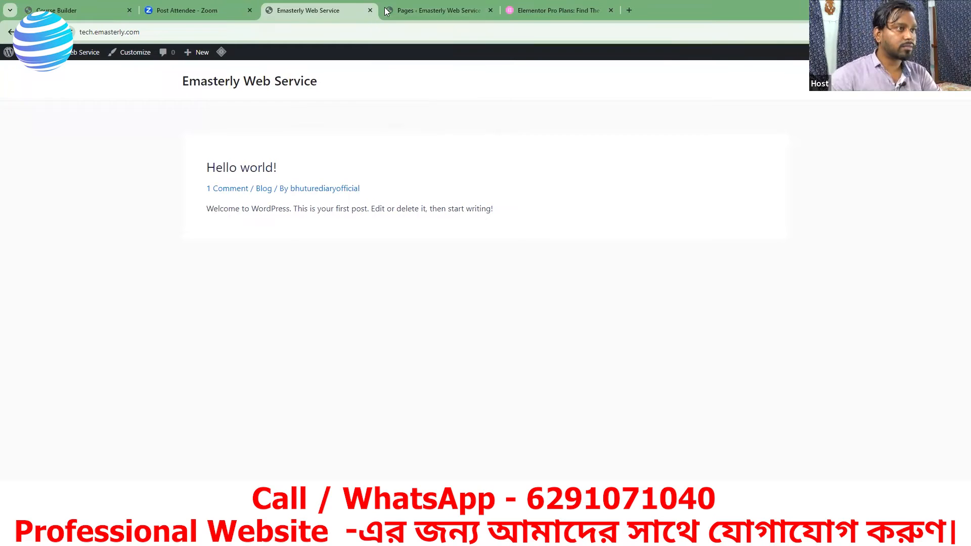
key("ctrl+Tab")
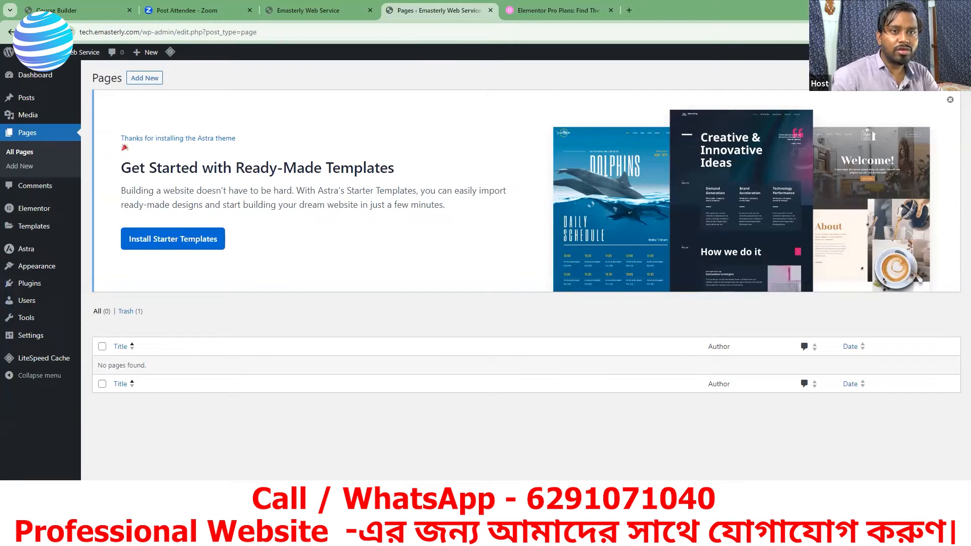
left_click(951, 103)
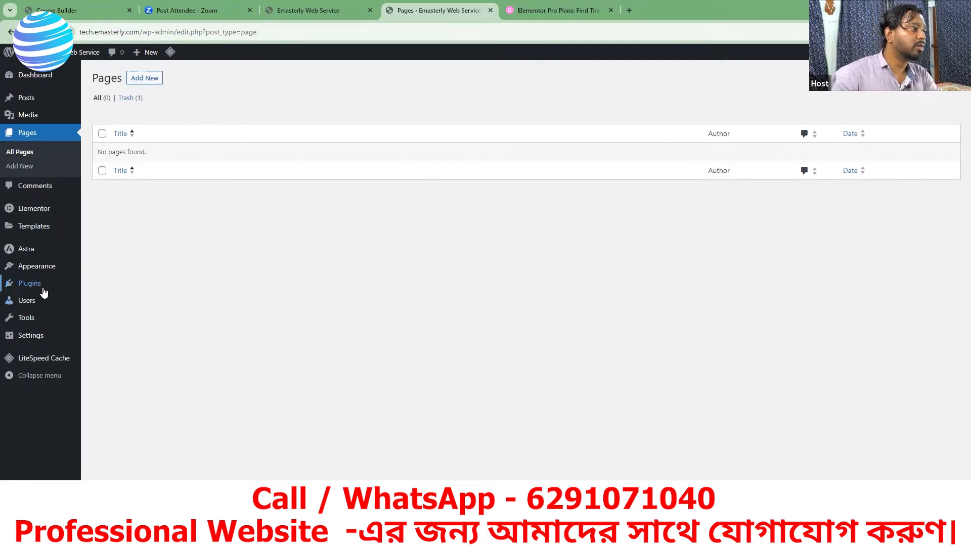
mouse_move(44, 292)
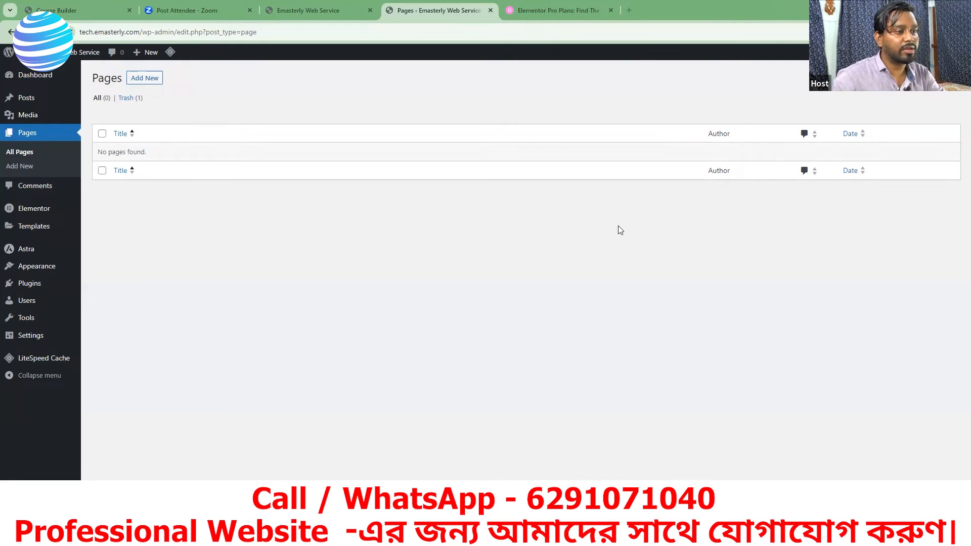
Step: Open web.emasterly.com in a new browser tab and view its home page as an example site
left_click(627, 8)
left_click(381, 32)
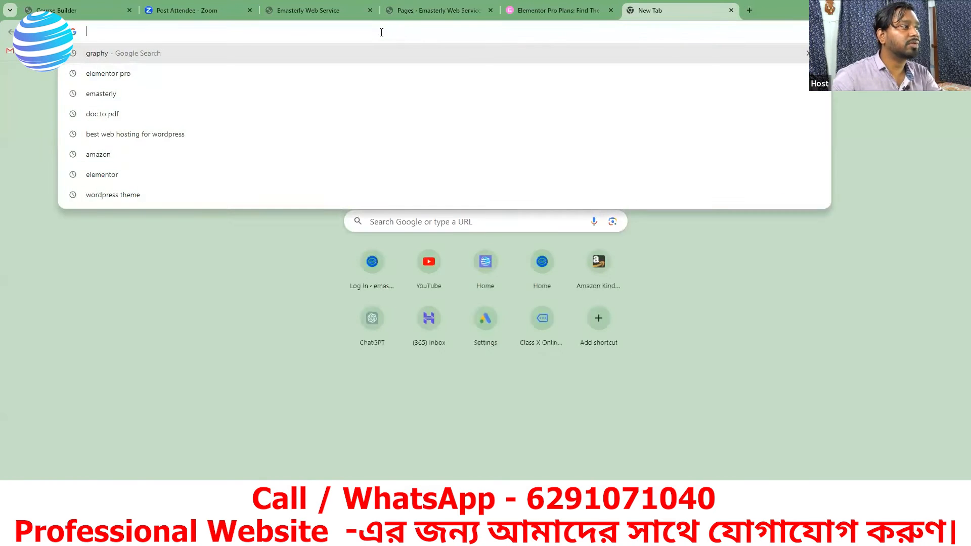
type("we")
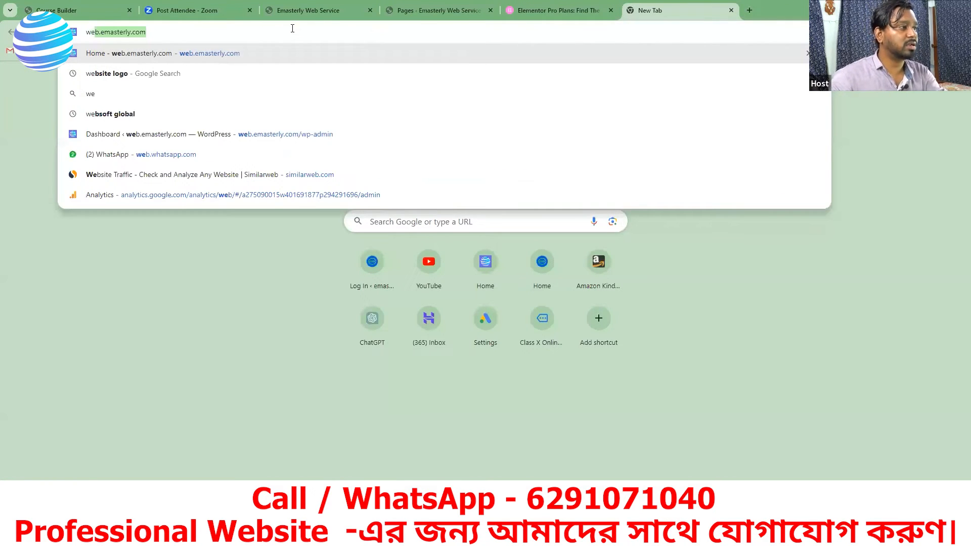
key("Return")
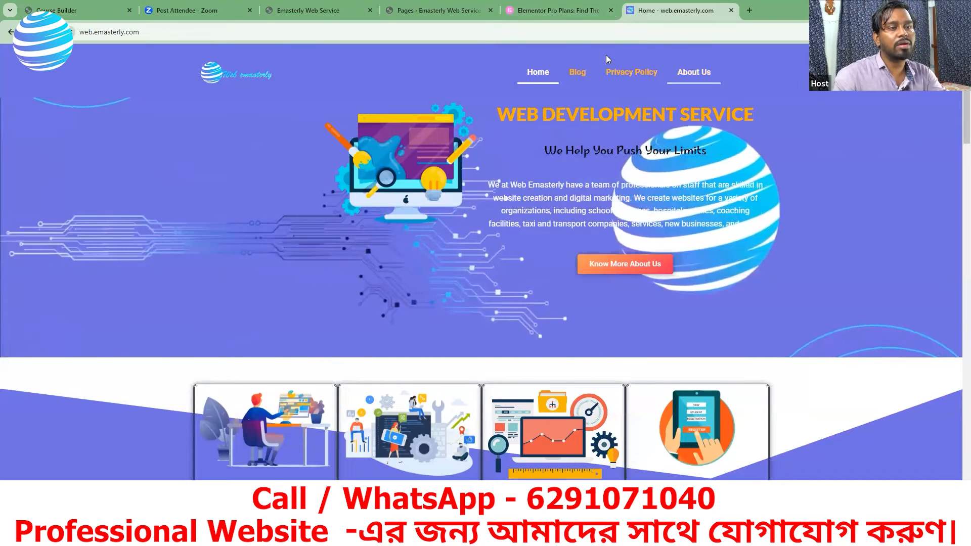
left_click(575, 11)
Step: Start a new page on tech.emasterly.com, dismiss the block editor's welcome guide, and title the page Home
left_click(435, 10)
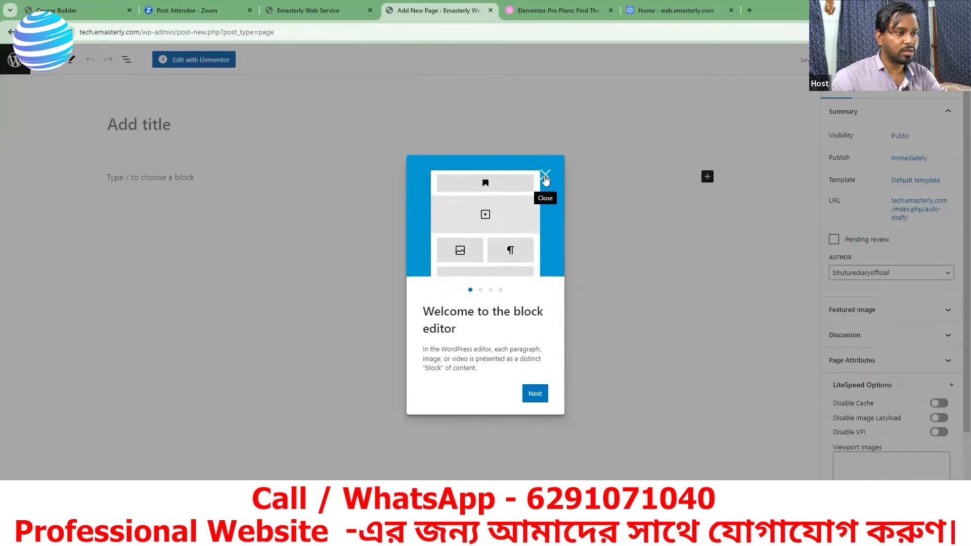
left_click(545, 177)
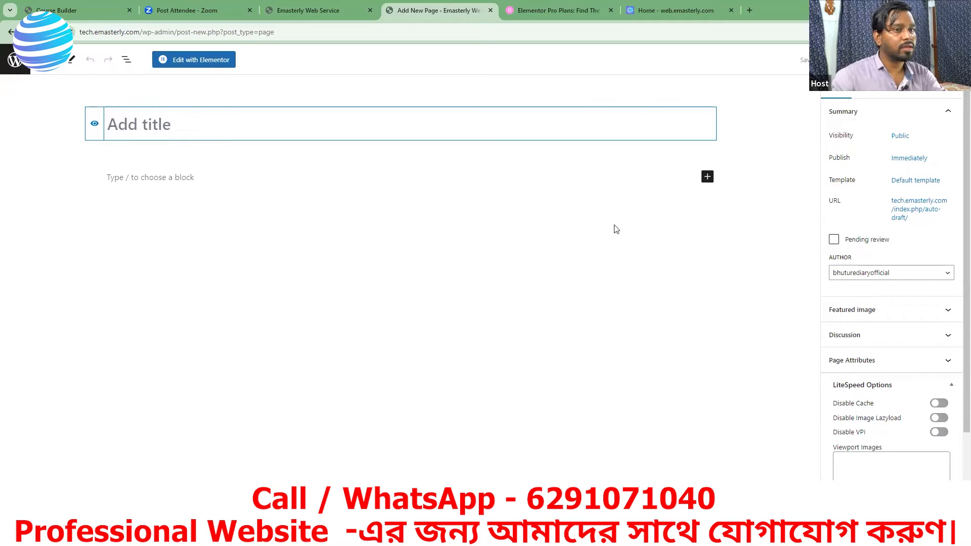
left_click(707, 177)
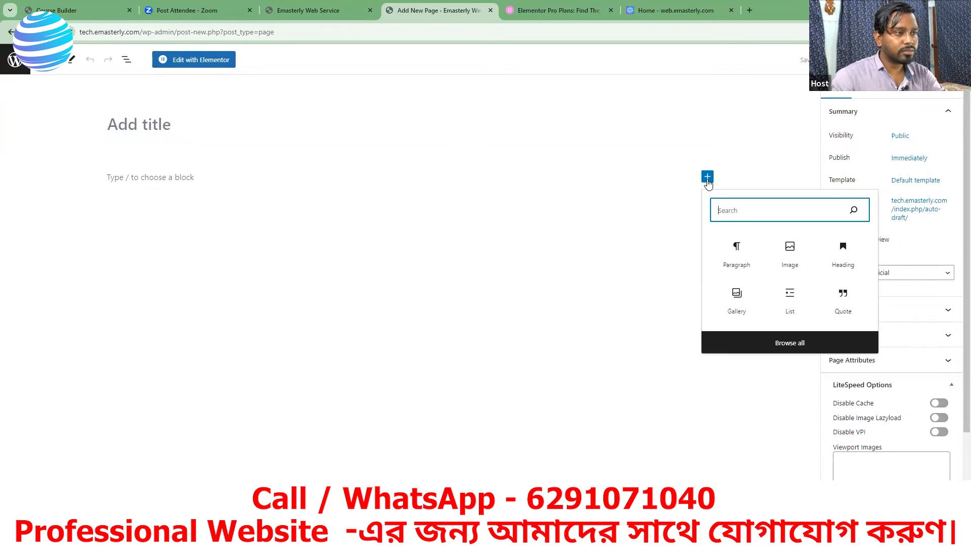
left_click(169, 124)
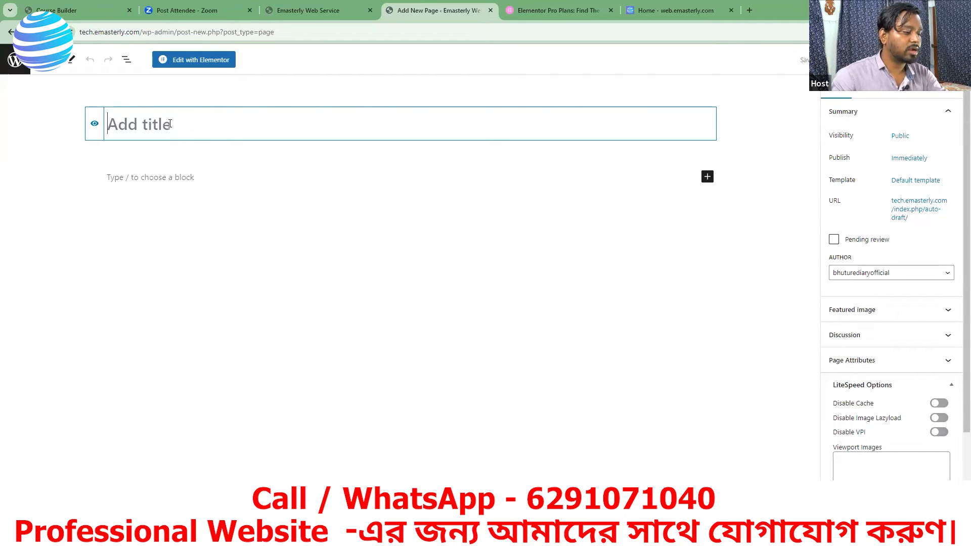
type("Ho")
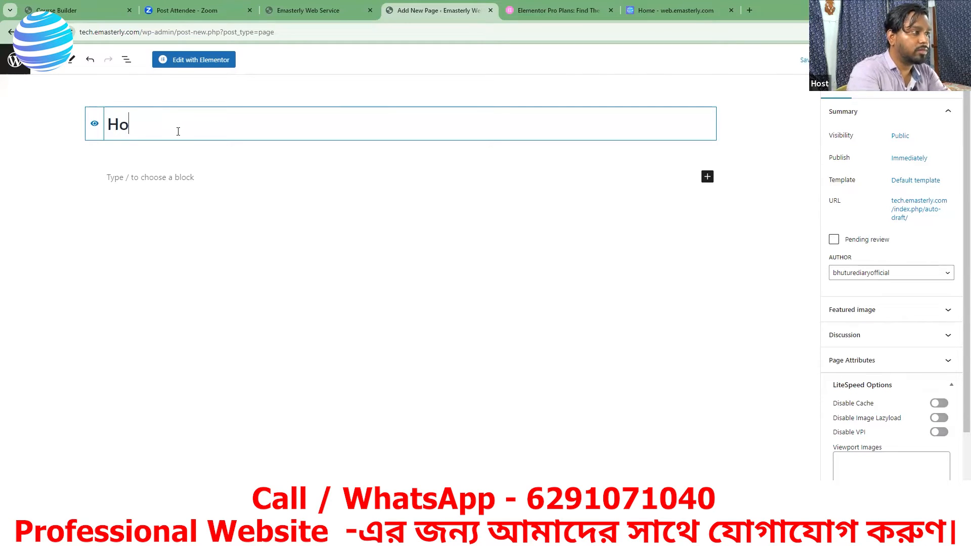
type("me")
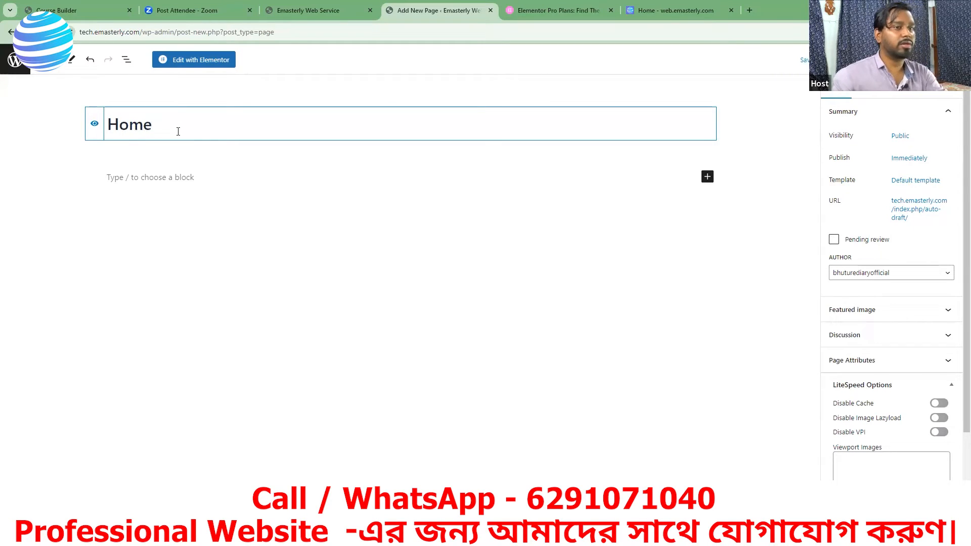
Step: Insert an image block below the Home title and upload Emasterly Icon GreenBlue png from the Desktop into it
left_click(708, 176)
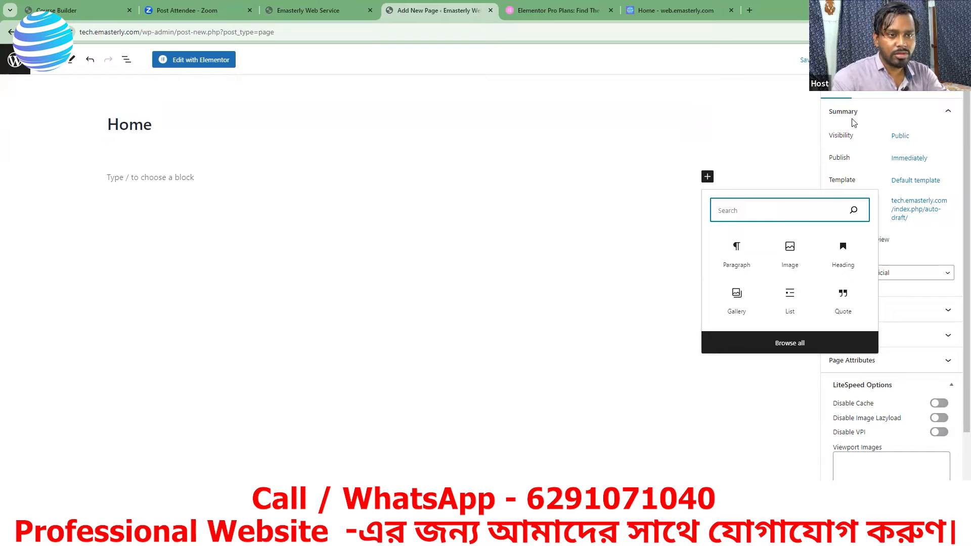
left_click(790, 249)
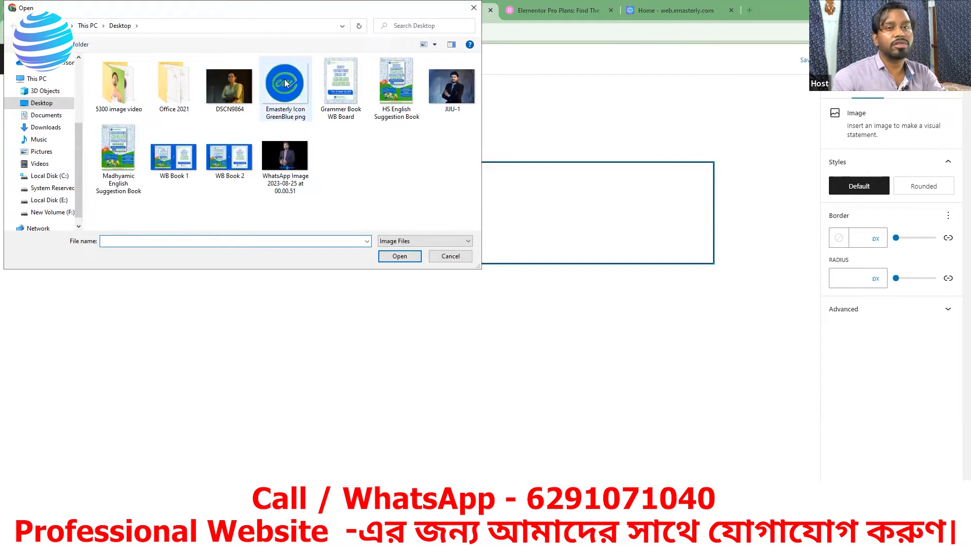
left_click(282, 83)
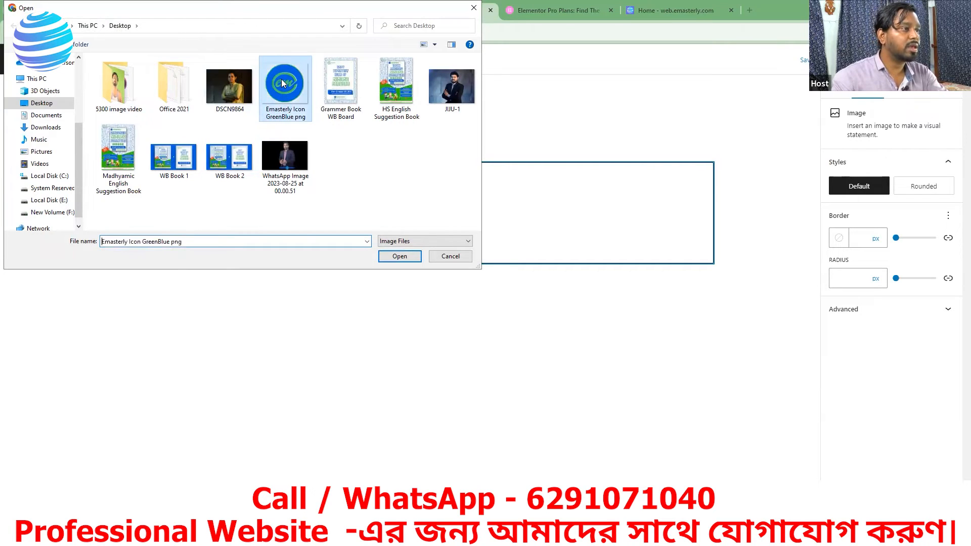
left_click(390, 257)
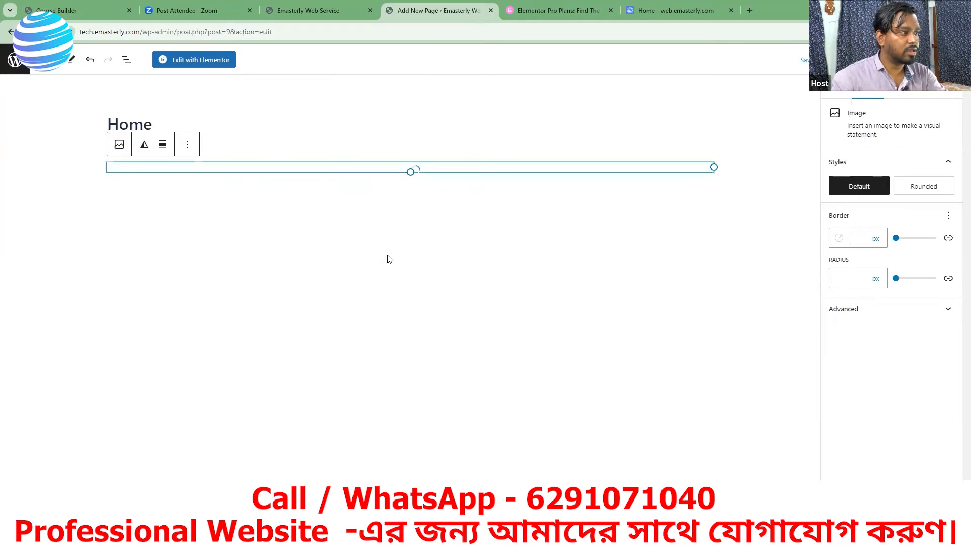
scroll(642, 367, "down", 4)
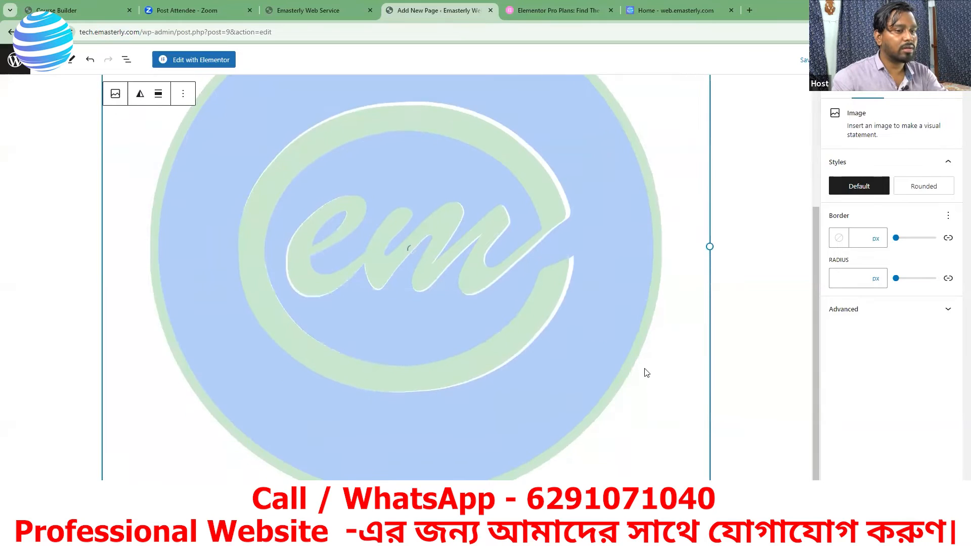
scroll(414, 336, "up", 3)
scroll(428, 343, "down", 2)
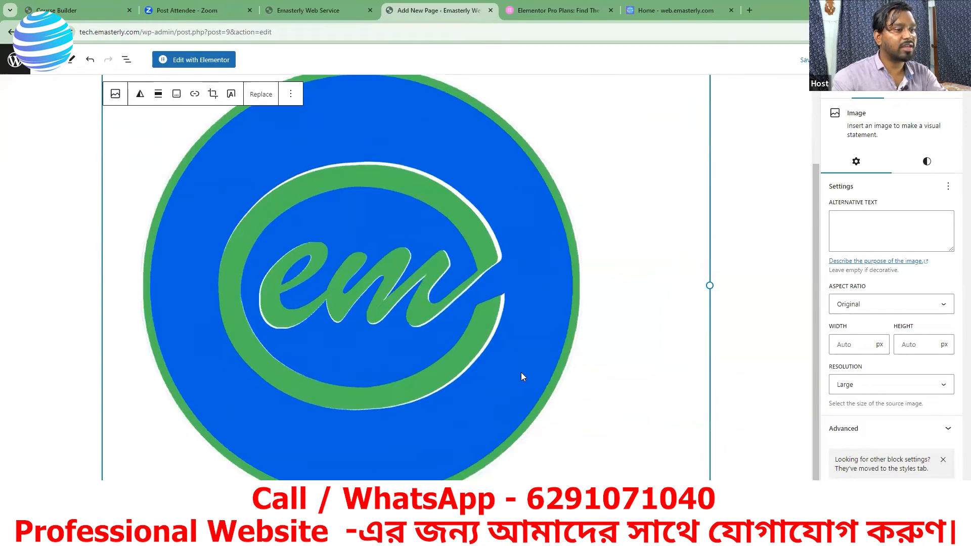
Step: Shrink the inserted logo image to about 207 by 182 px and deselect it
left_click_drag(713, 394, 729, 393)
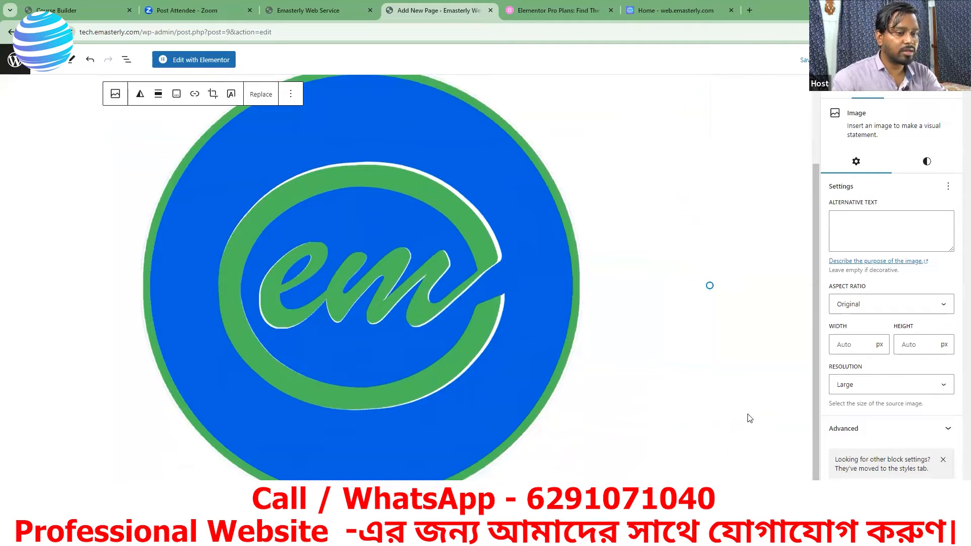
scroll(738, 374, "up", 2)
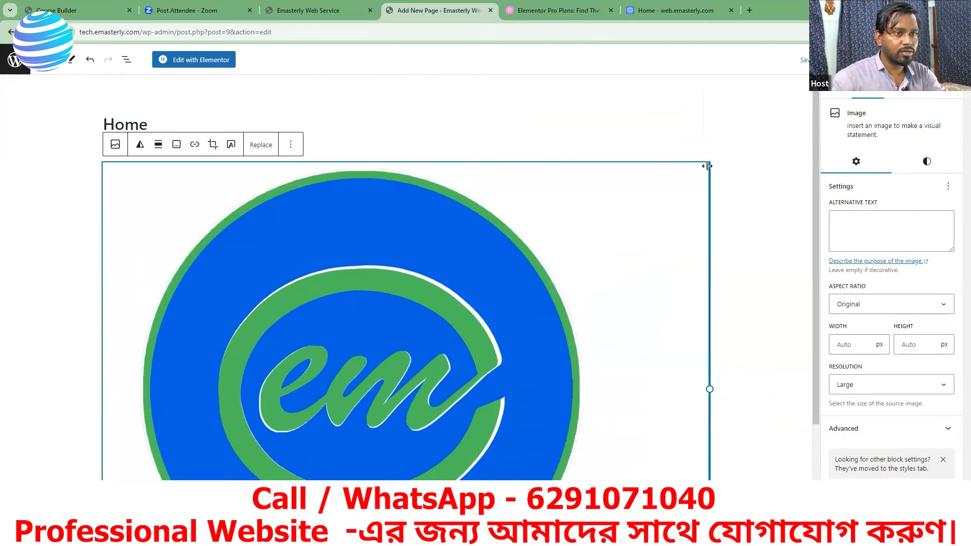
left_click_drag(709, 162, 203, 217)
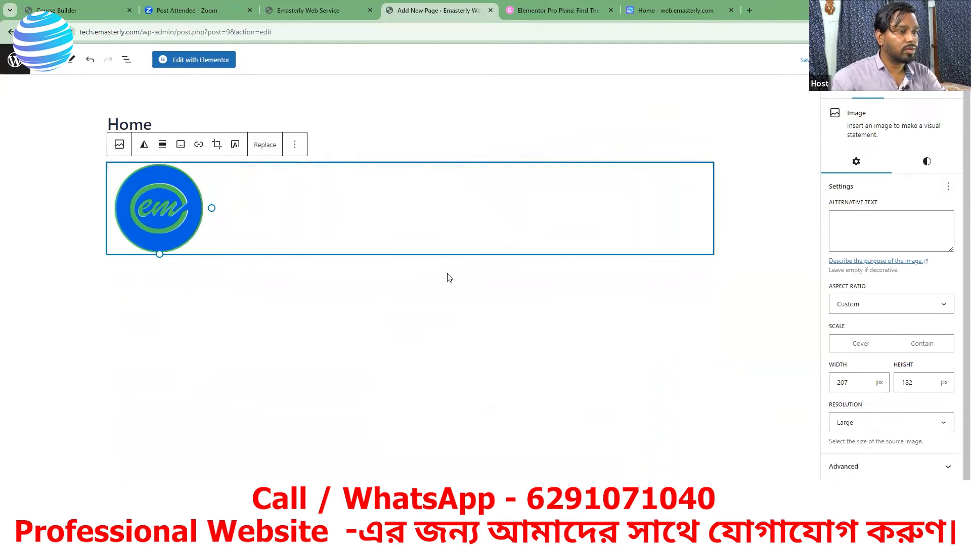
left_click(438, 296)
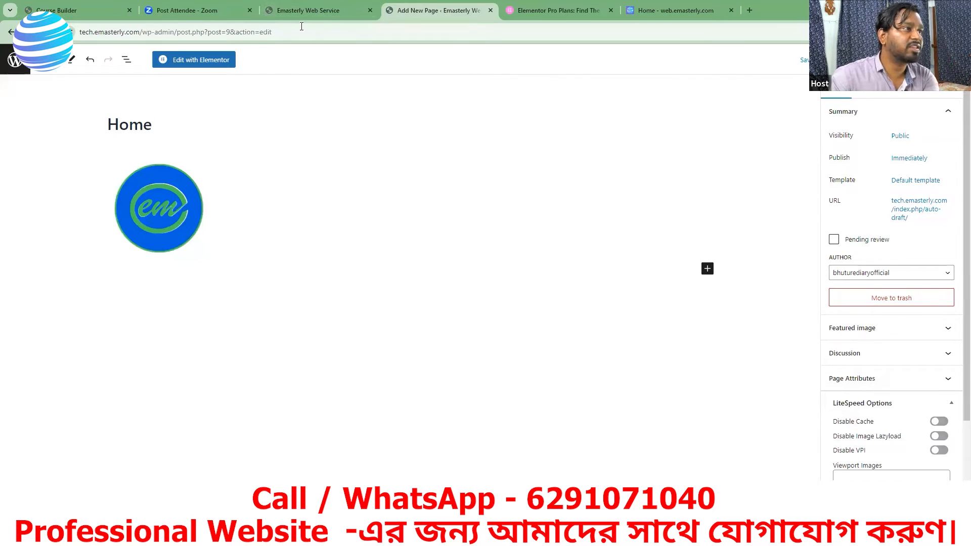
Step: Delete the logo image block from the Home page
mouse_move(302, 23)
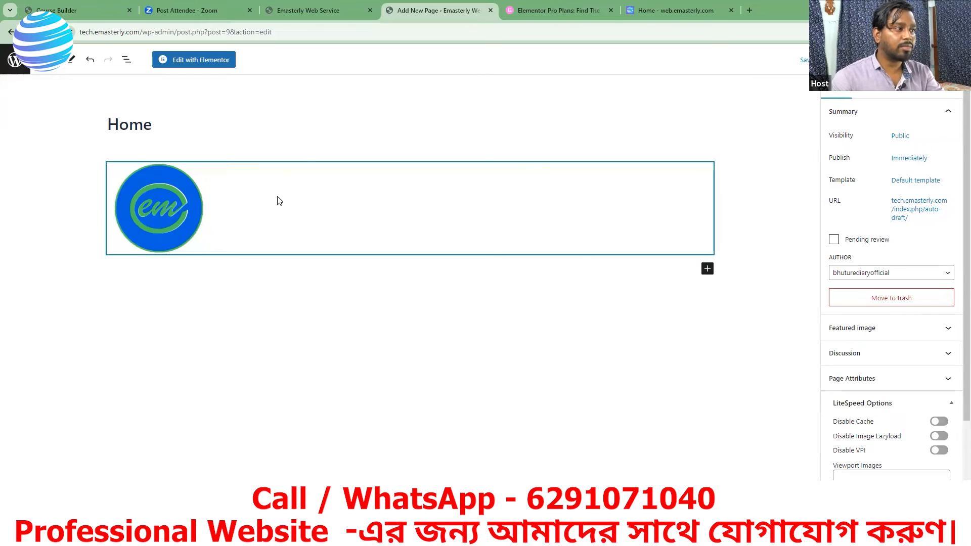
right_click(239, 200)
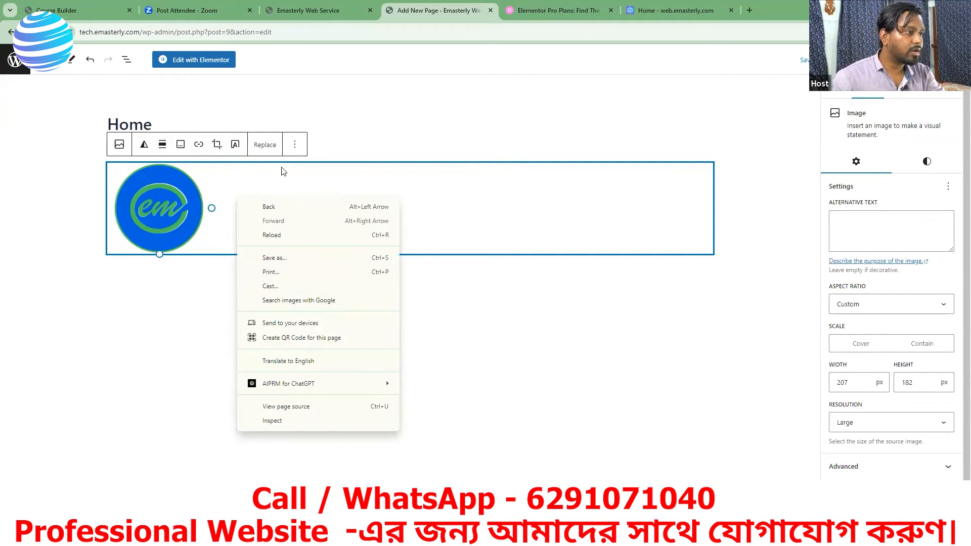
left_click(294, 147)
left_click(294, 147)
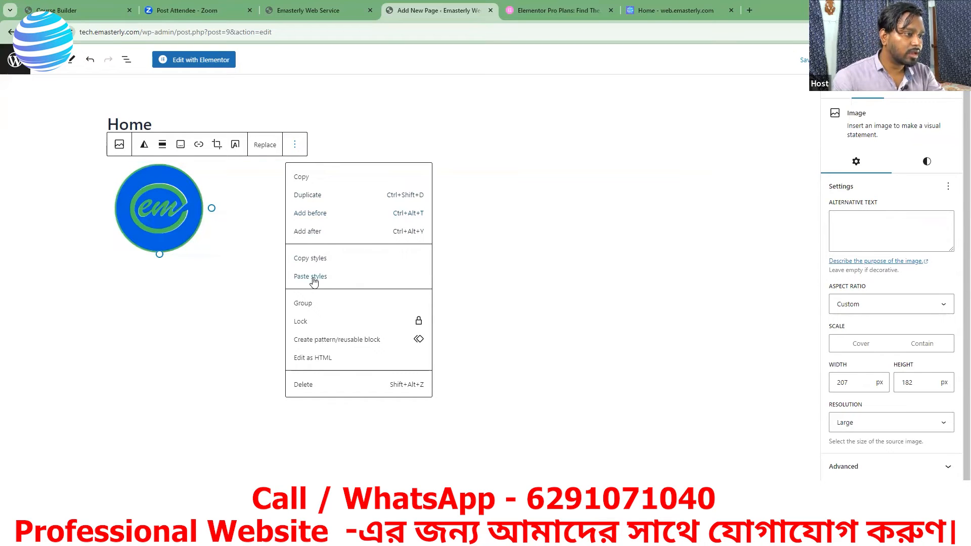
left_click(310, 386)
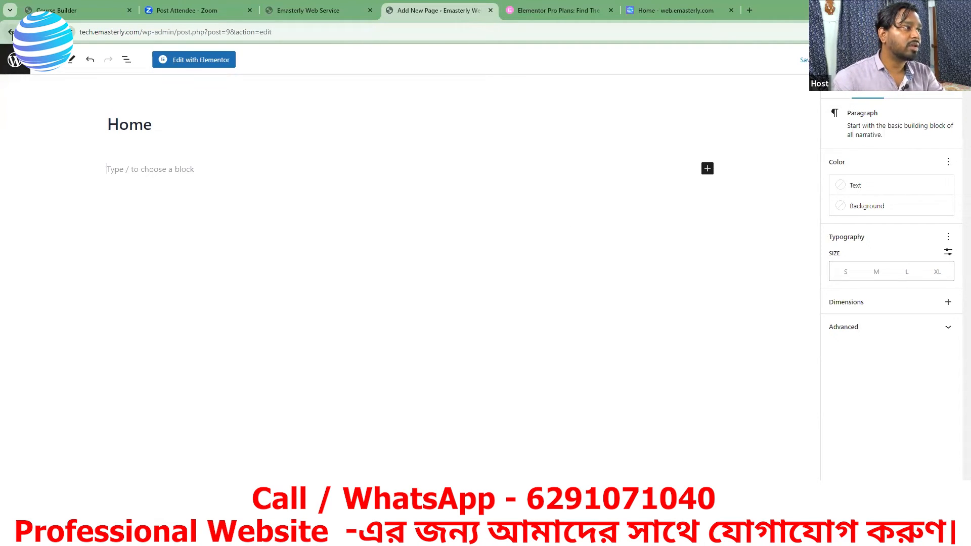
Step: Leave the Home page editor without saving the pending changes and open the list of installed plugins
left_click(11, 33)
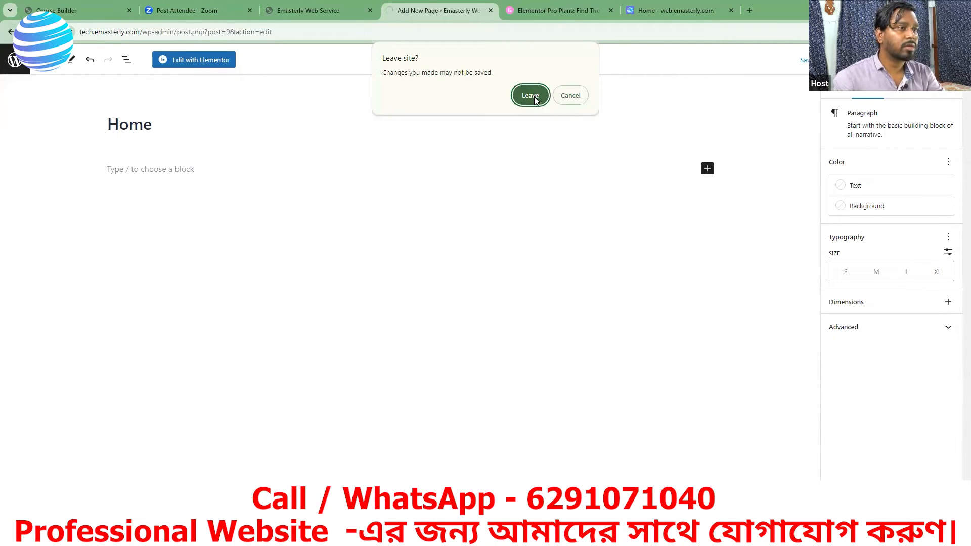
left_click(535, 93)
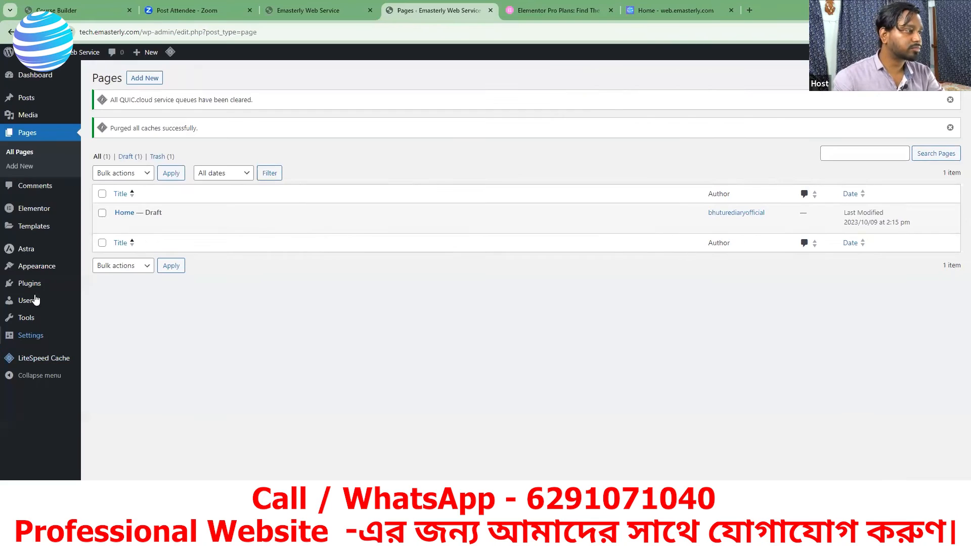
left_click(30, 285)
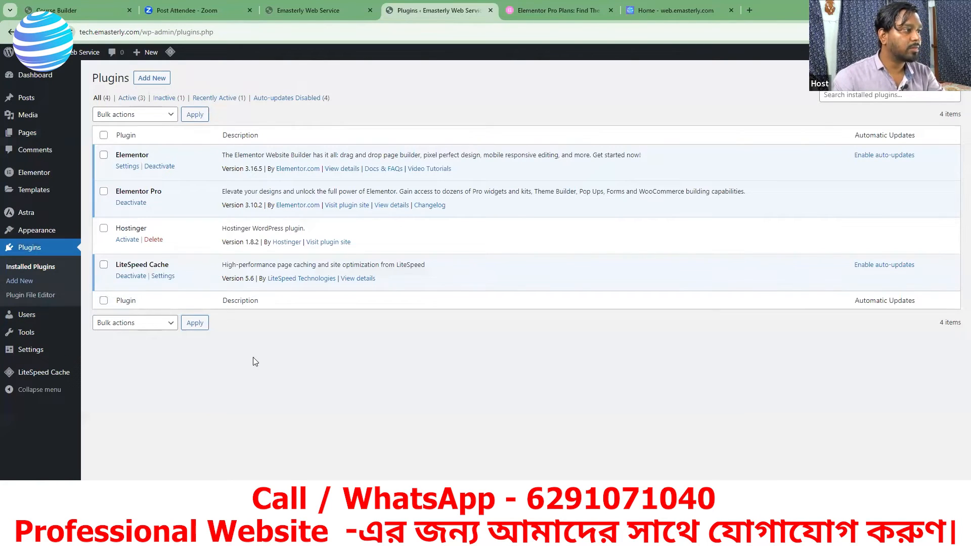
Step: Find the Disable Gutenberg plugin in the plugin directory, install it and activate it
left_click(161, 80)
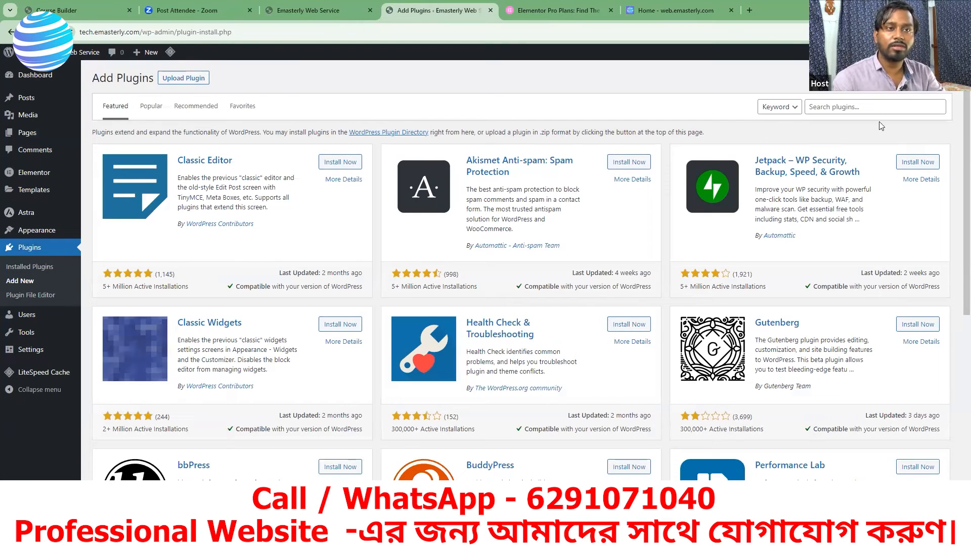
left_click(832, 107)
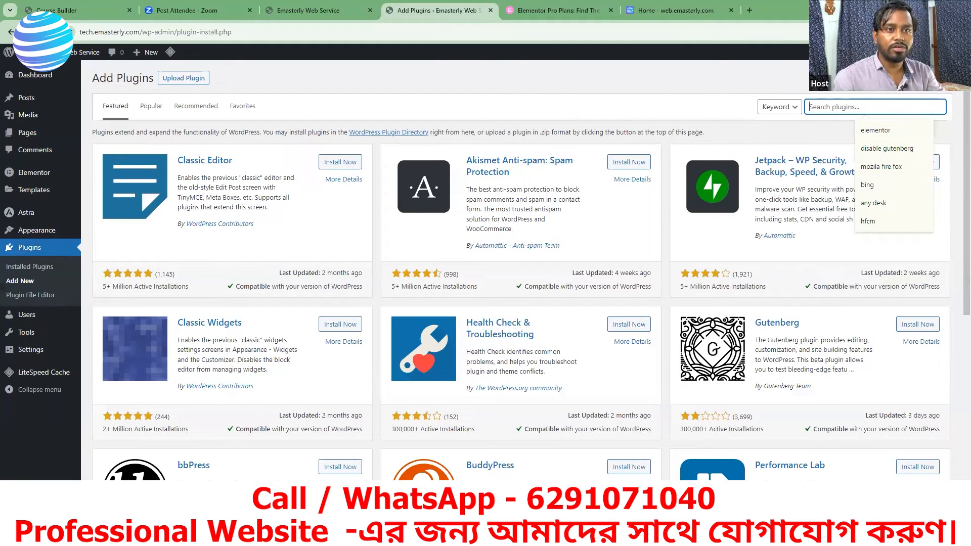
left_click(875, 151)
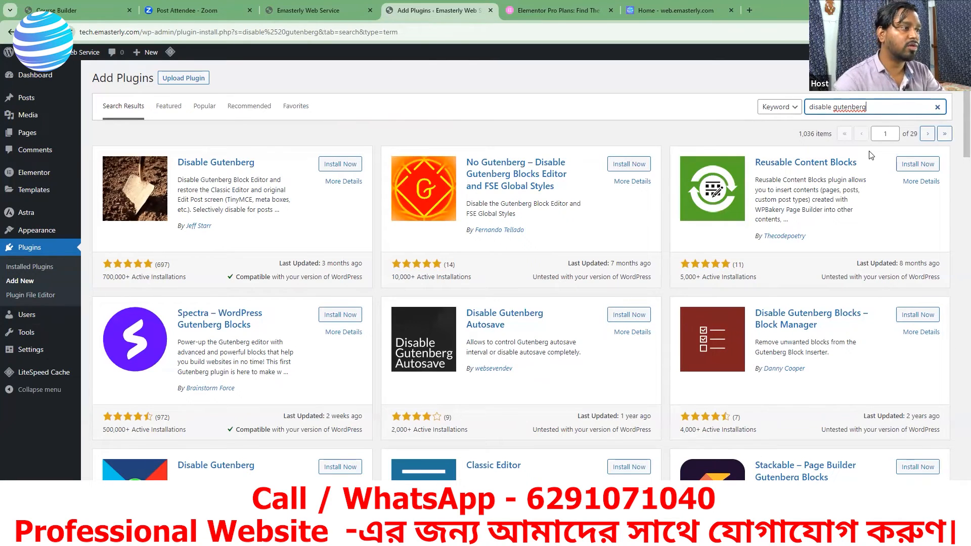
left_click(332, 165)
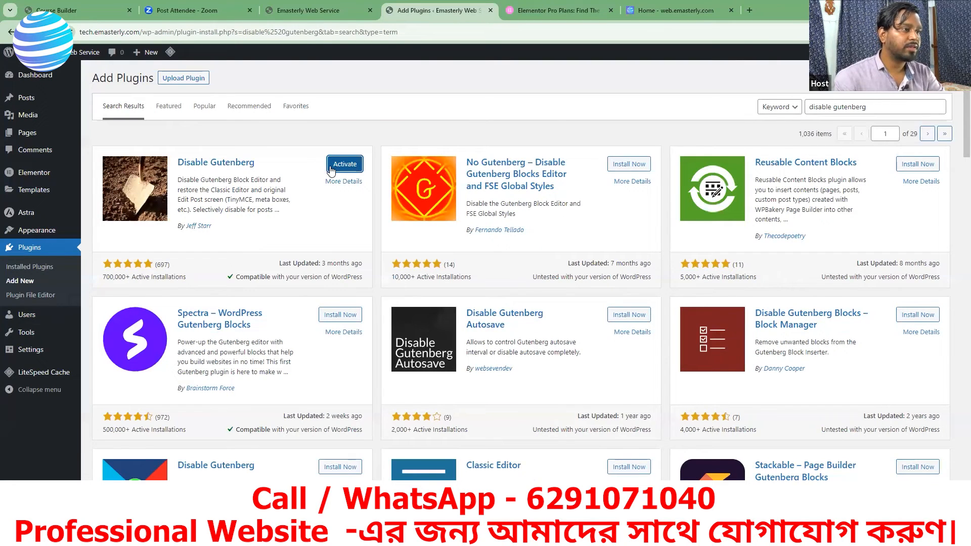
left_click(338, 168)
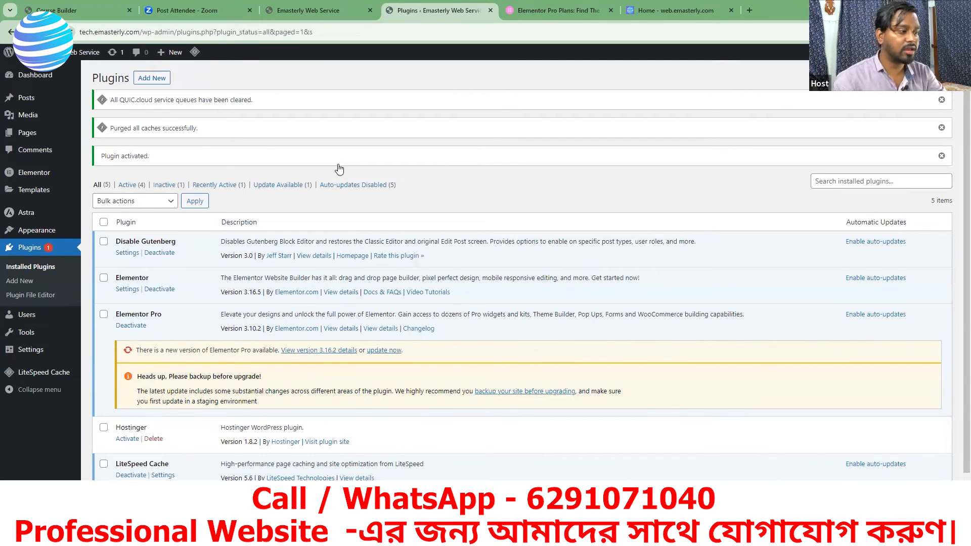
scroll(219, 403, "down", 1)
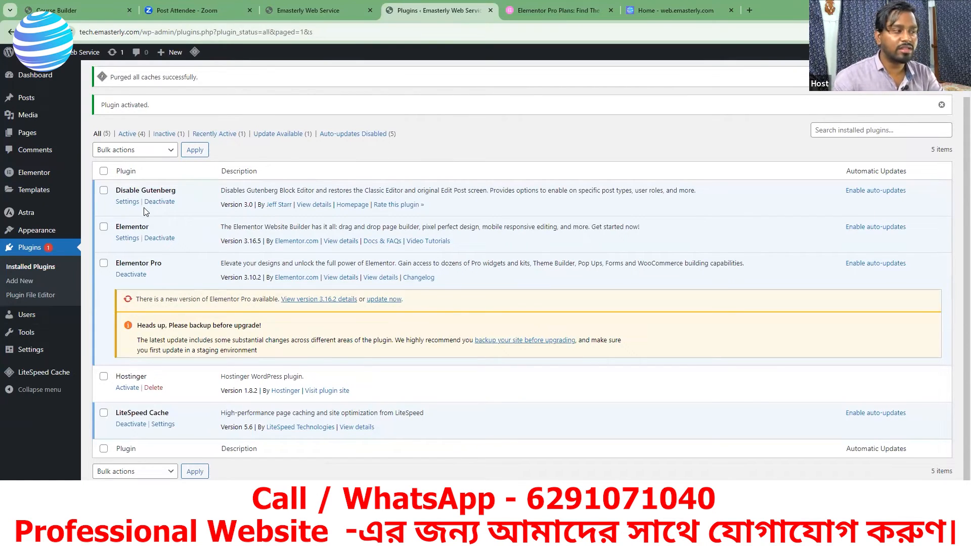
Step: Create a new page titled Home in the classic editor, leave its settings at their defaults, and publish it
left_click(26, 134)
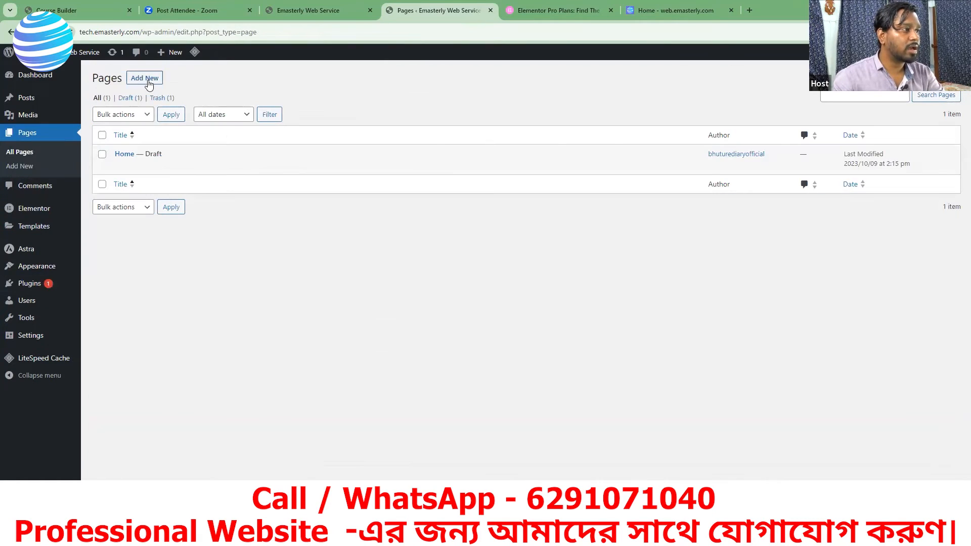
left_click(148, 81)
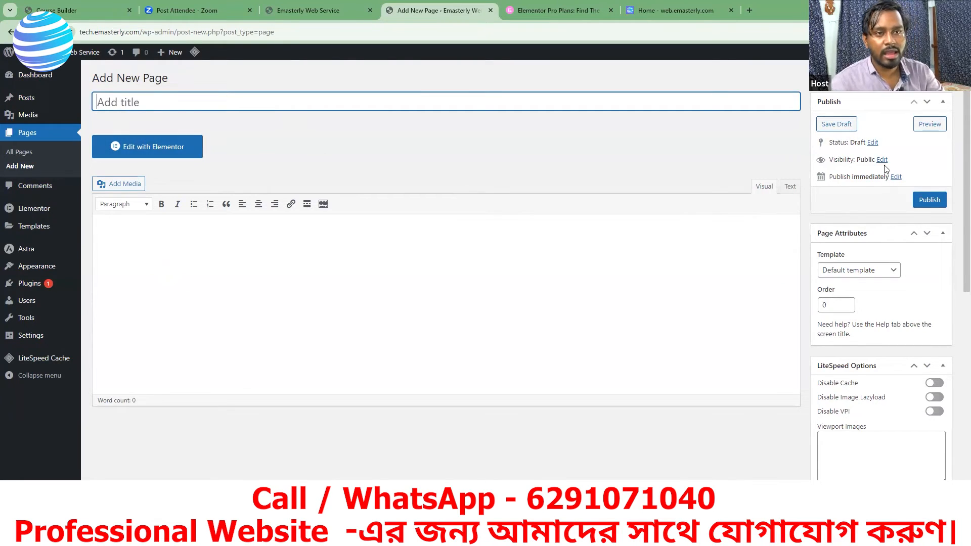
scroll(874, 174, "down", 2)
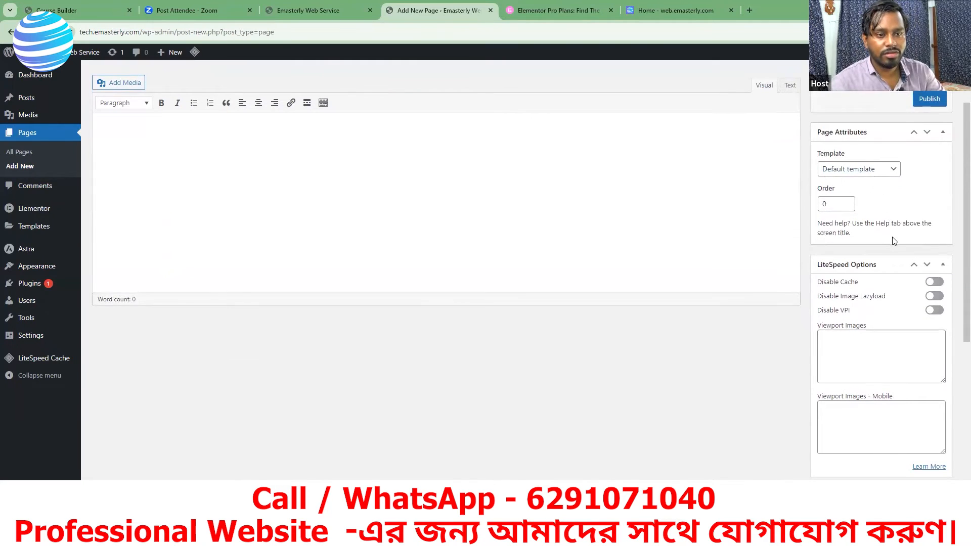
scroll(892, 331, "down", 2)
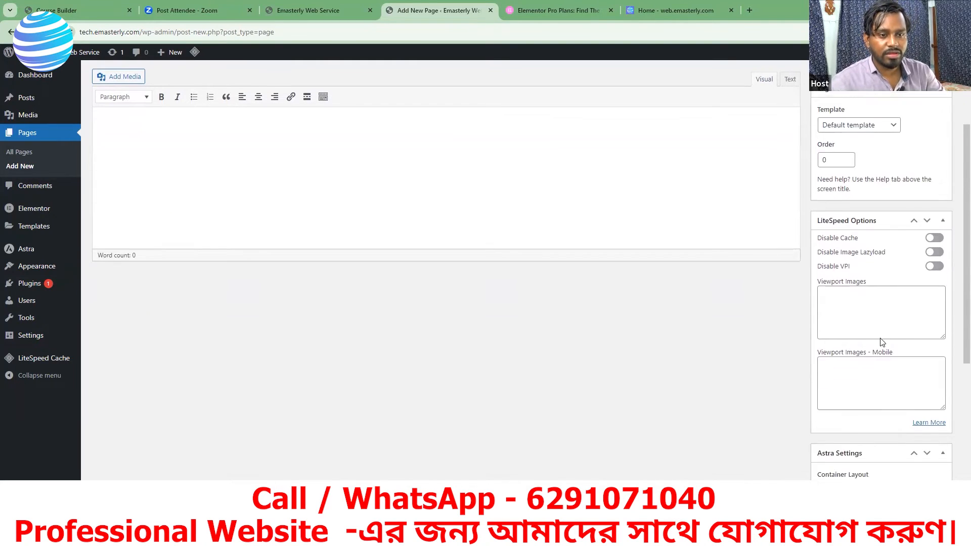
scroll(892, 331, "down", 3)
scroll(894, 303, "down", 2)
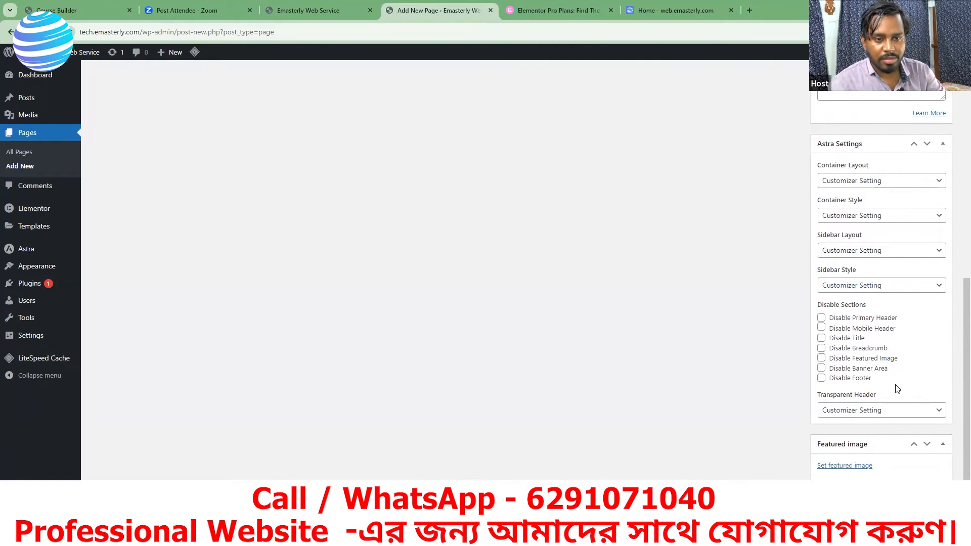
scroll(903, 350, "up", 3)
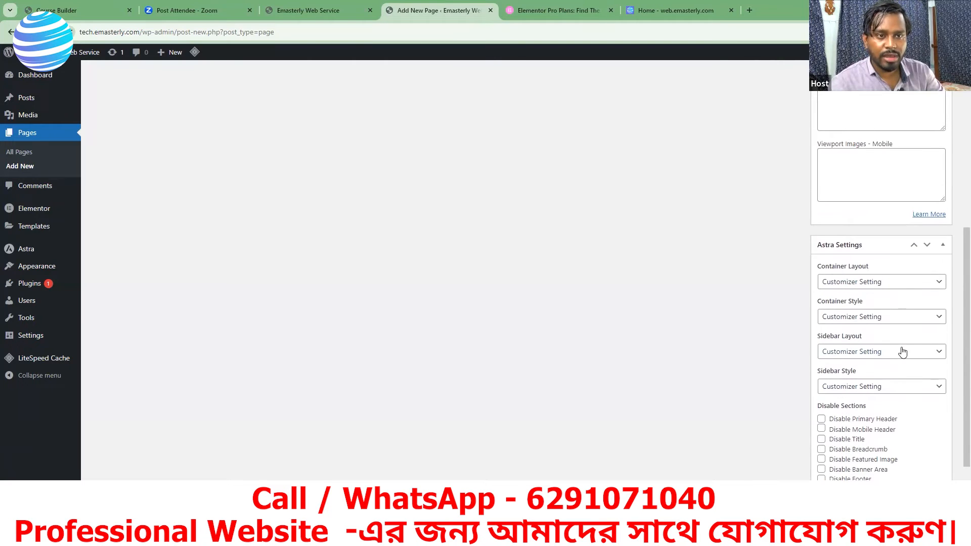
scroll(903, 350, "up", 6)
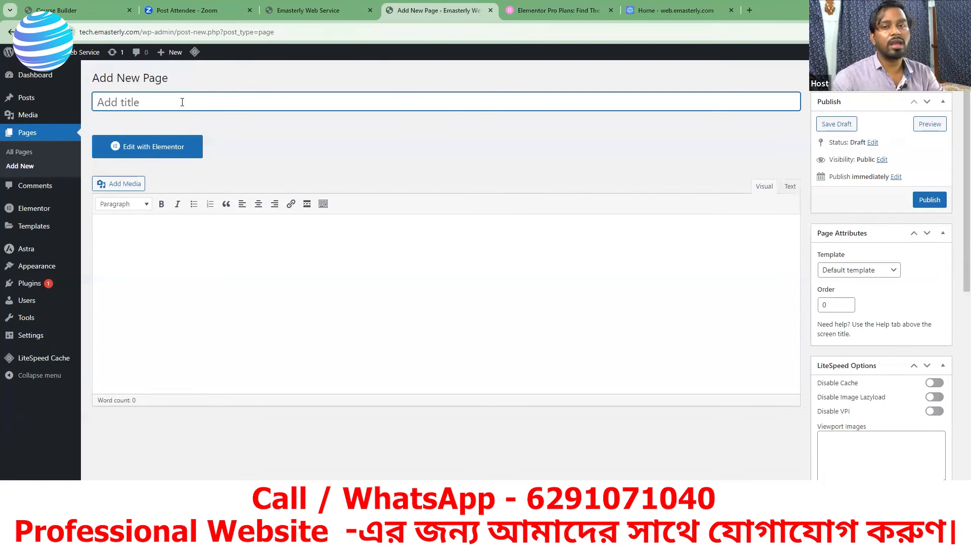
type("Home")
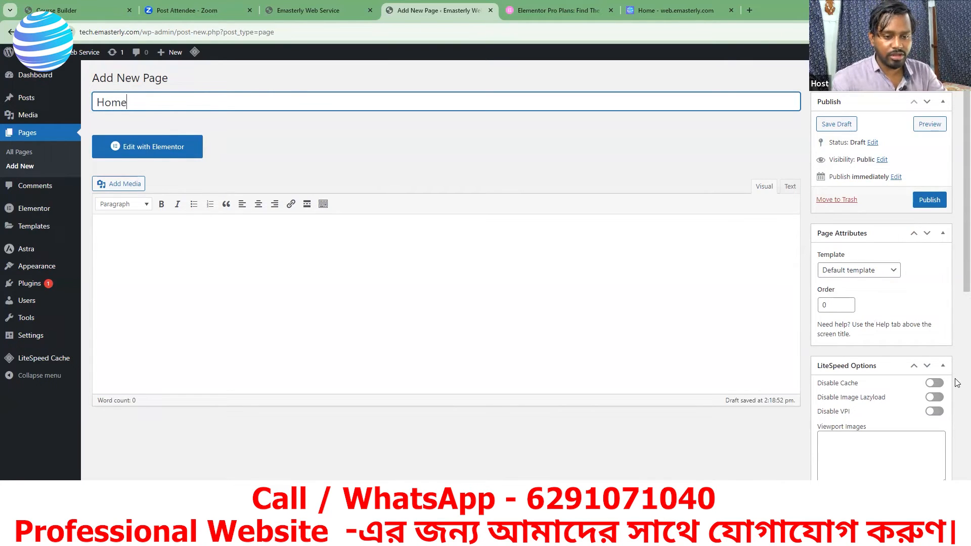
left_click(930, 200)
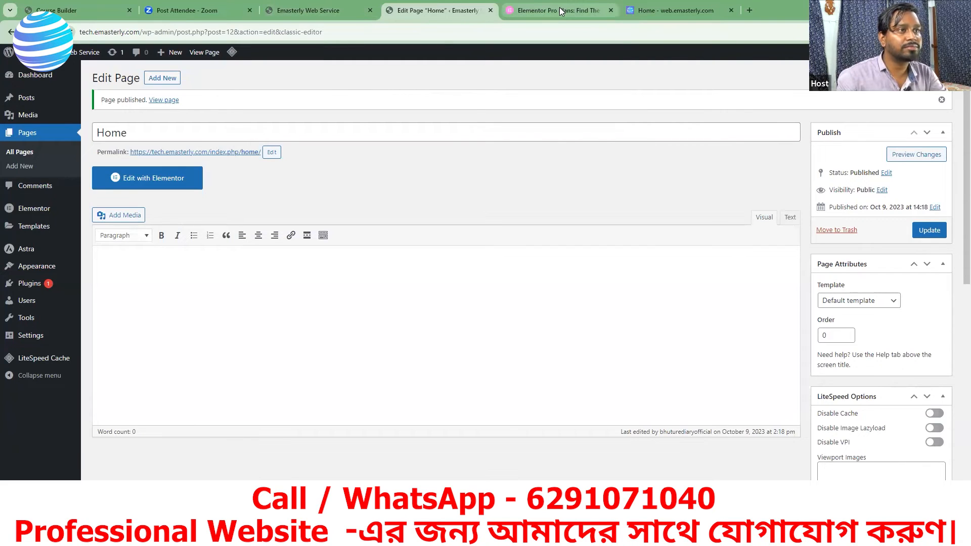
Step: Compare the site's front page and its URL with the published Home page, and return to the Home page editor
left_click(342, 14)
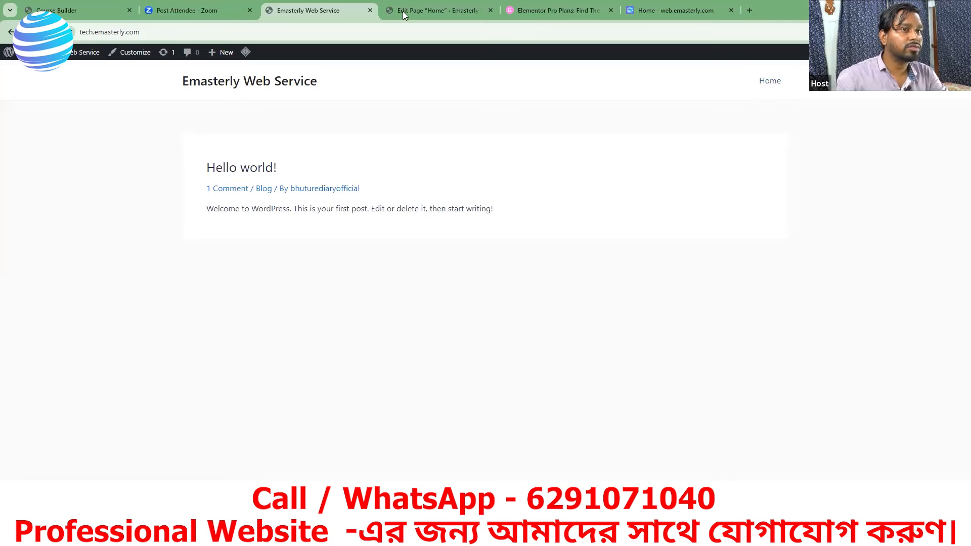
left_click(429, 11)
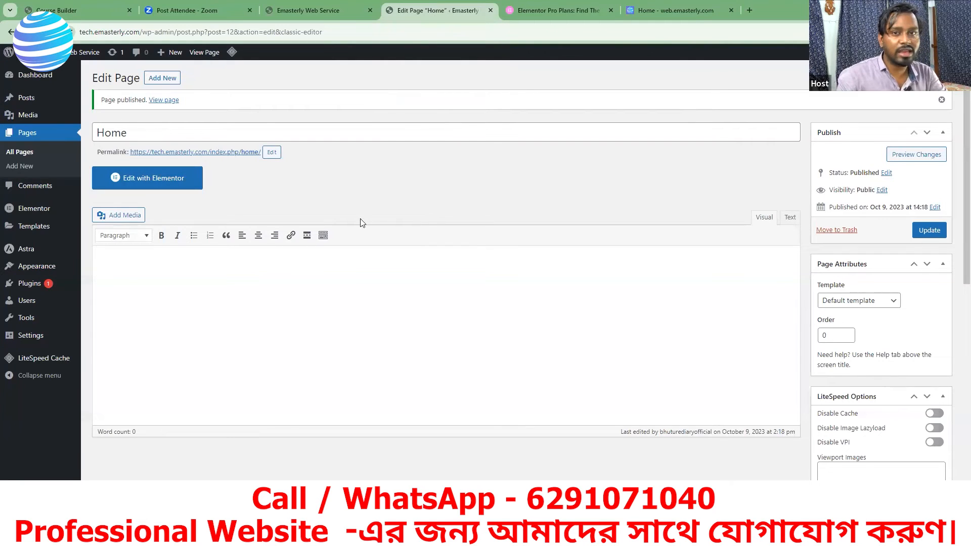
left_click(163, 101)
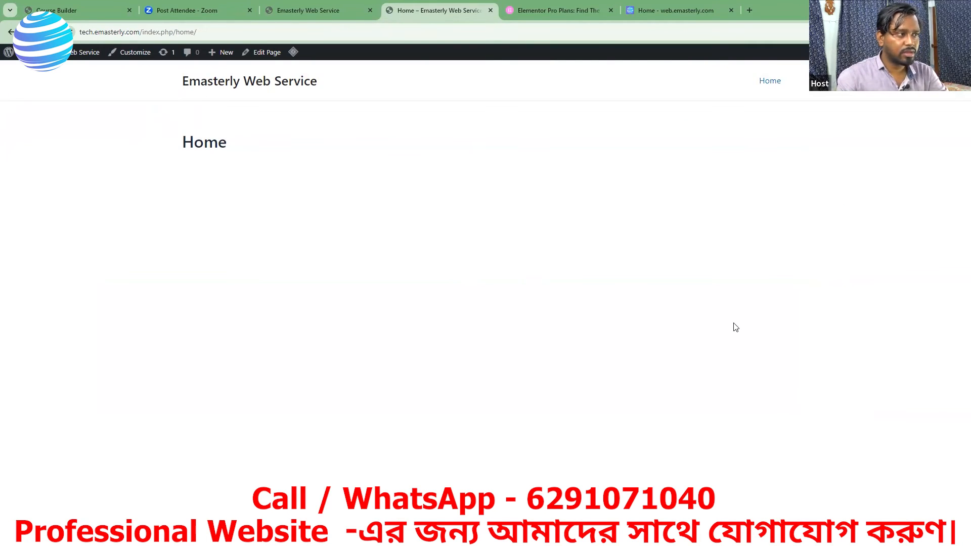
left_click(299, 9)
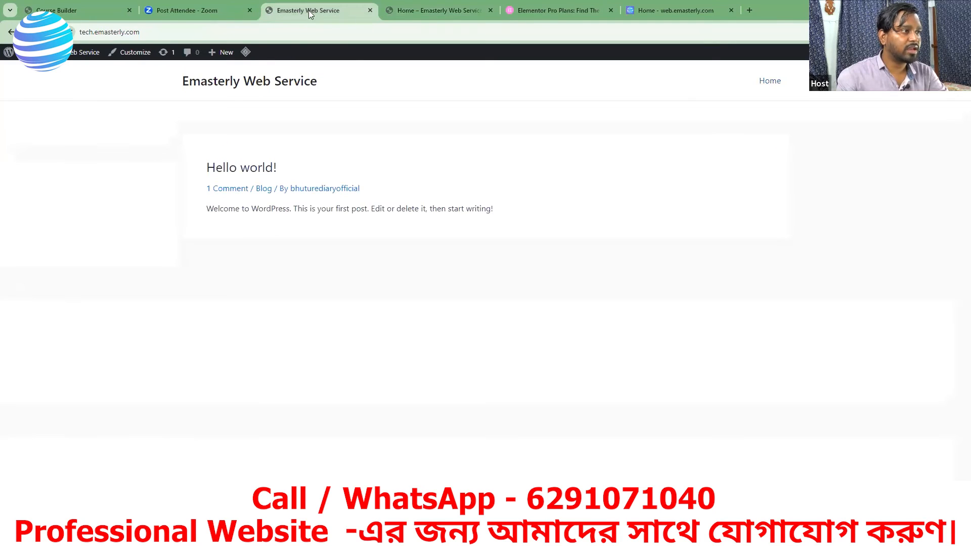
left_click(434, 12)
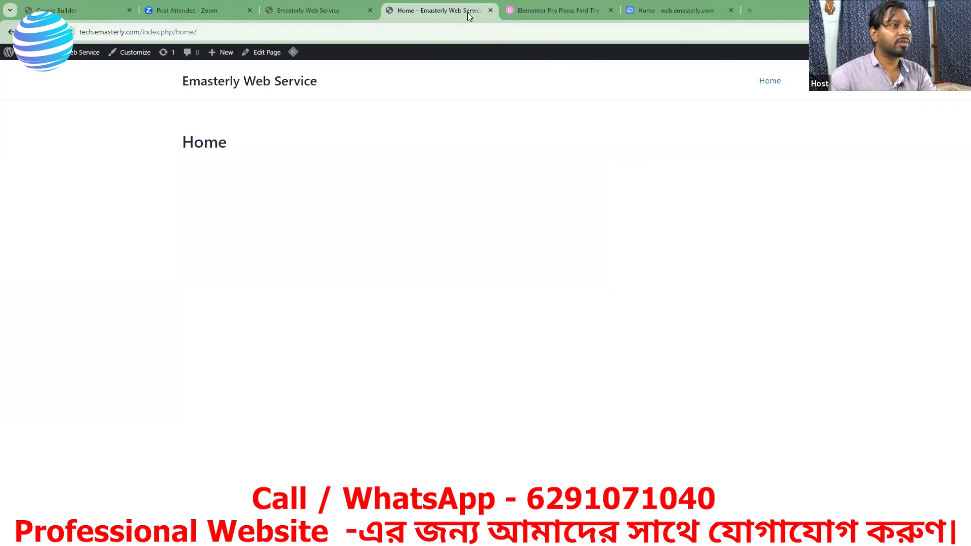
left_click(332, 12)
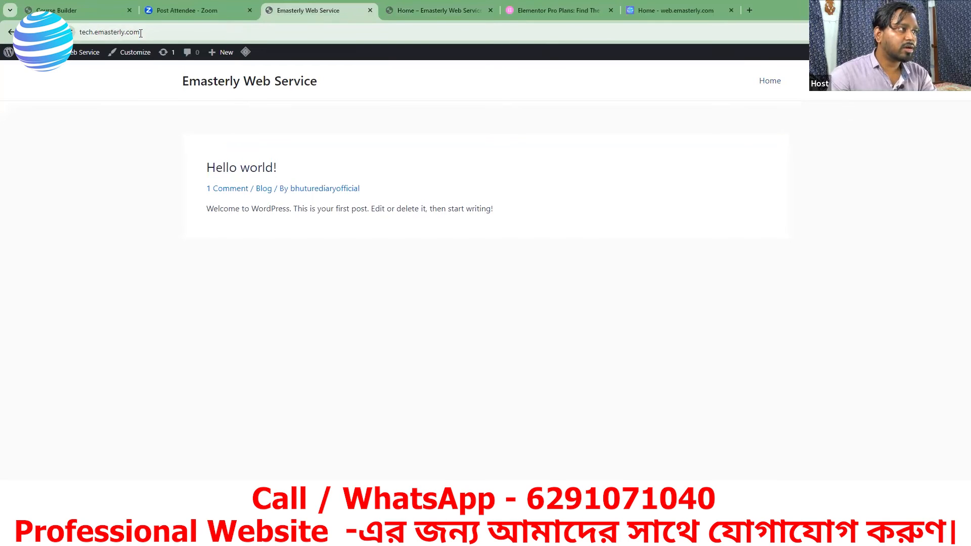
left_click(437, 10)
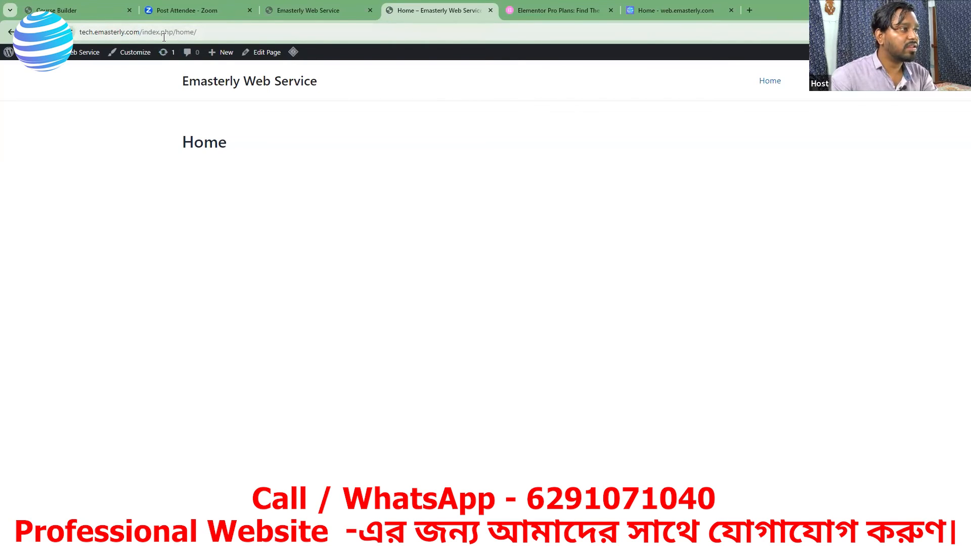
left_click(285, 11)
left_click(412, 11)
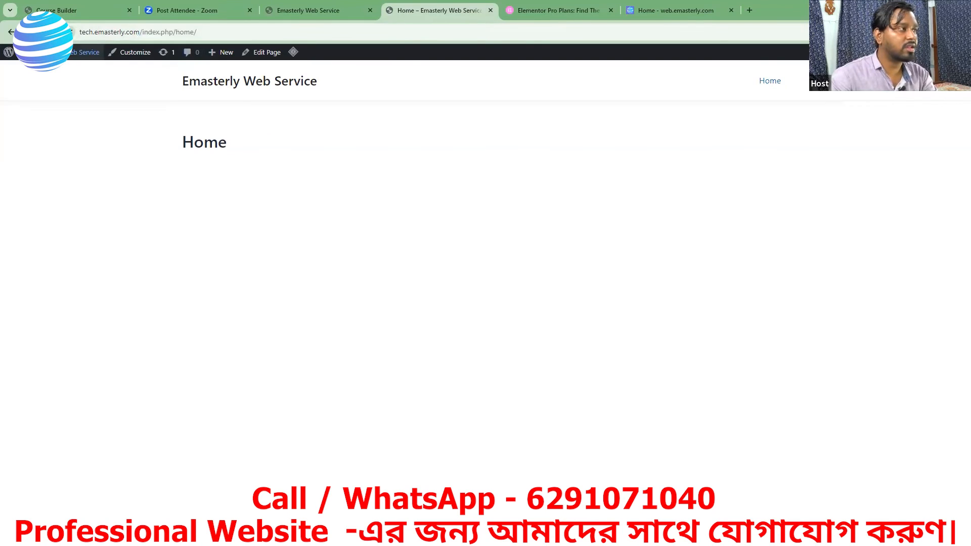
left_click(10, 32)
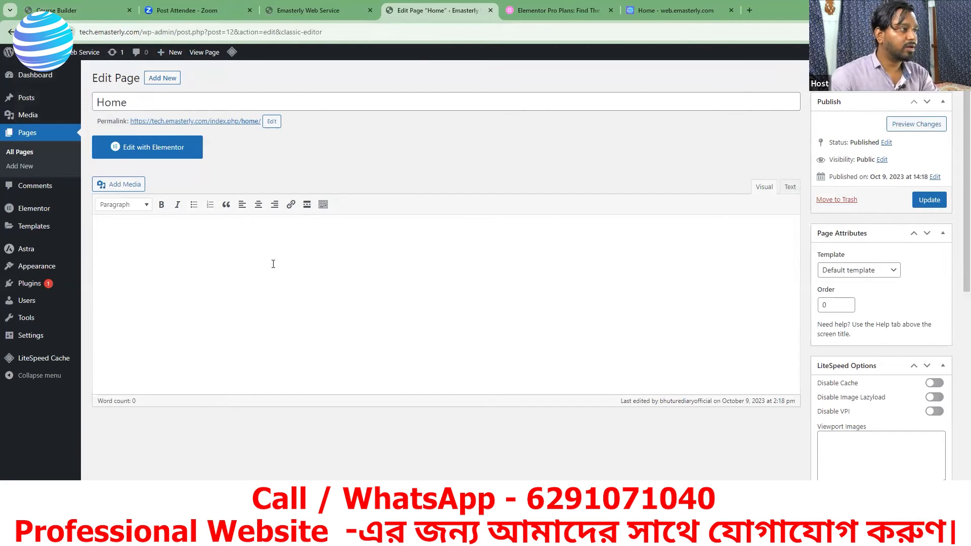
Step: Create another new page titled About Us and publish it
left_click(163, 79)
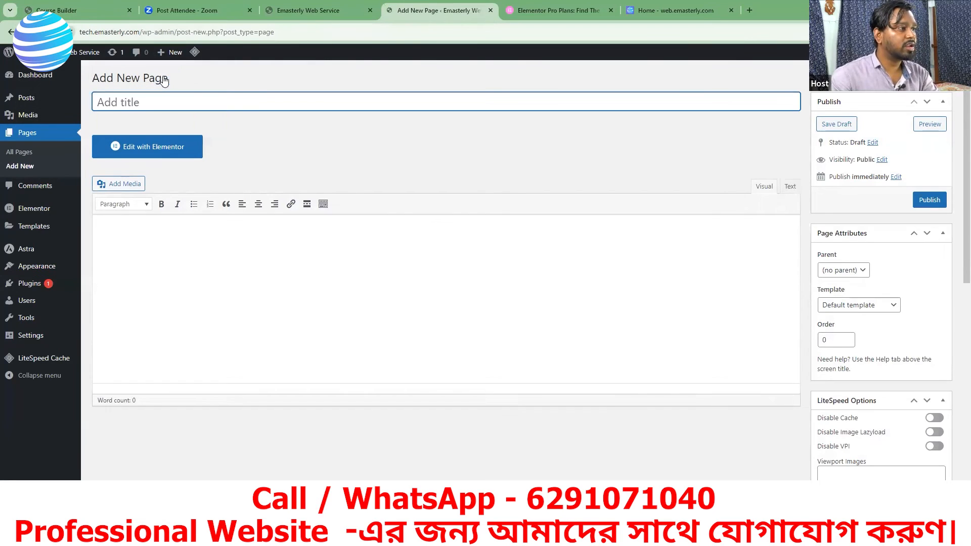
type("A")
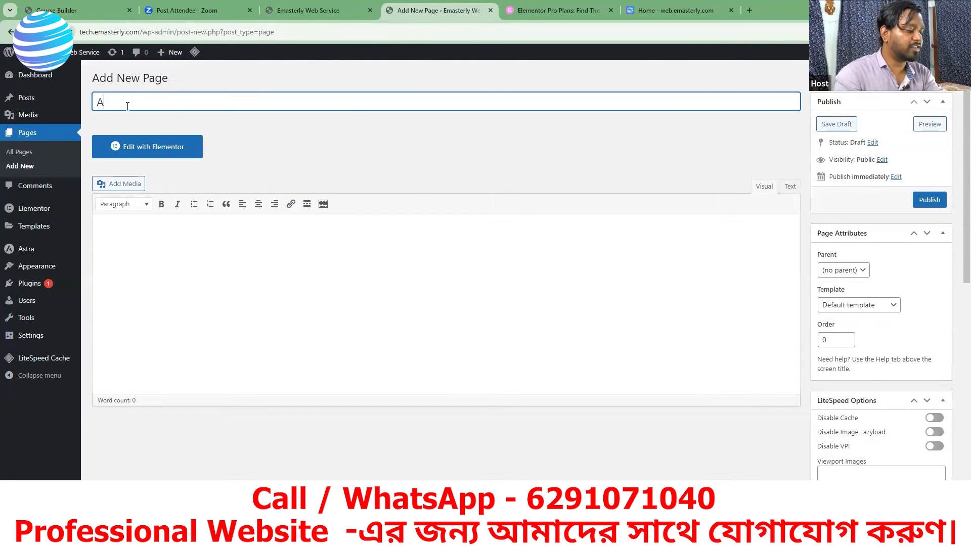
type("bou")
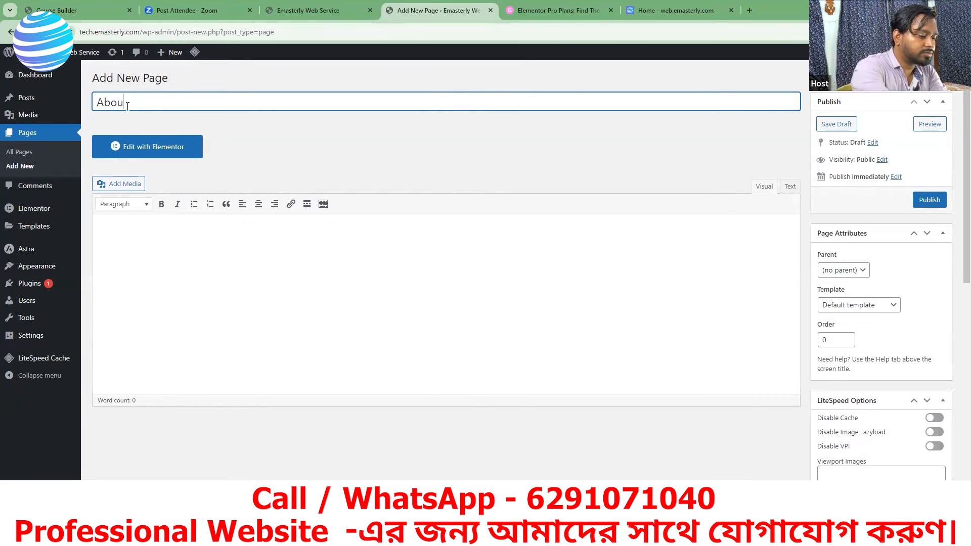
type("t Us")
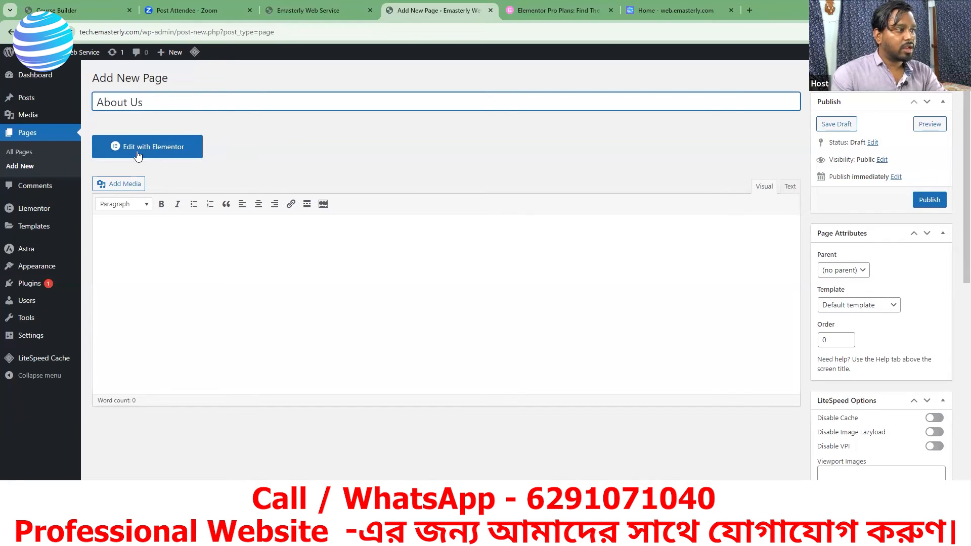
left_click(930, 201)
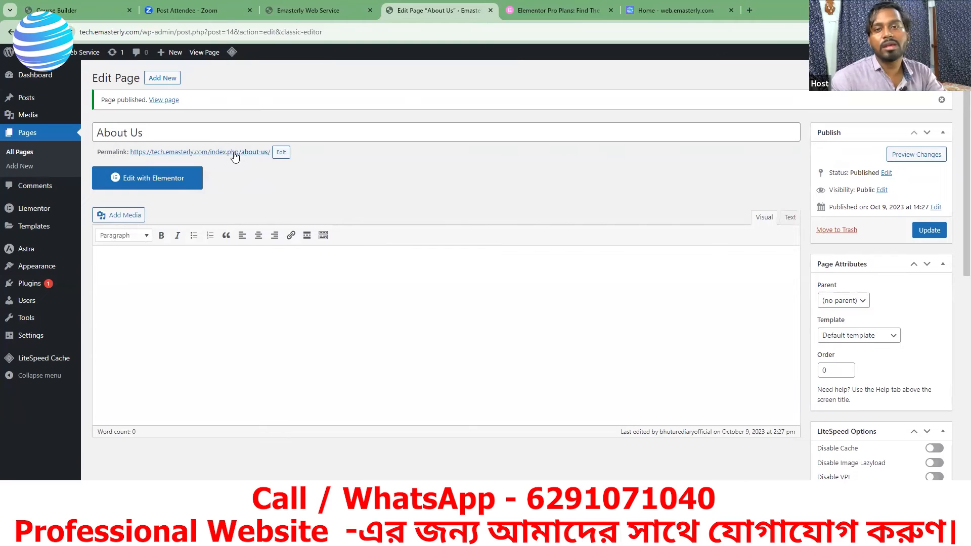
Step: View the published About Us page on the site and return to its editor
left_click(149, 133)
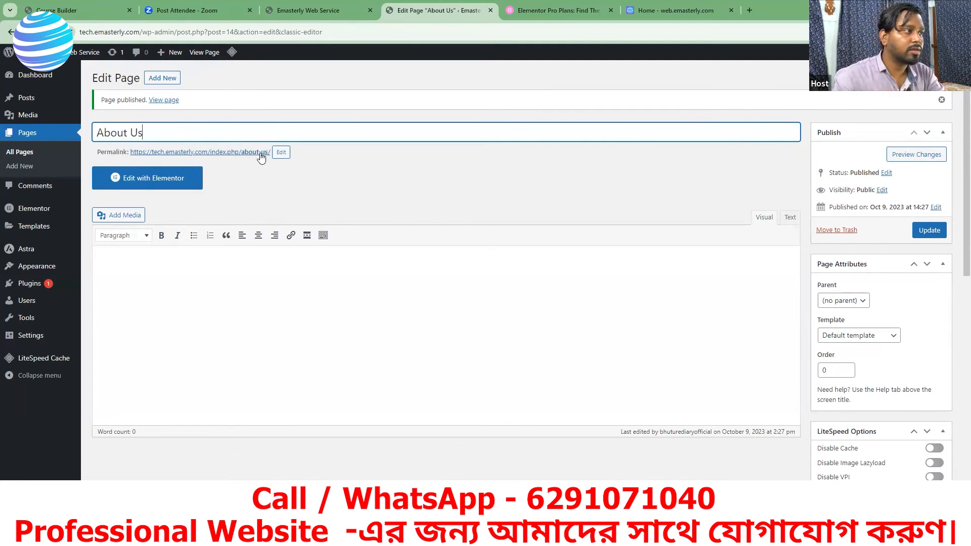
left_click(167, 100)
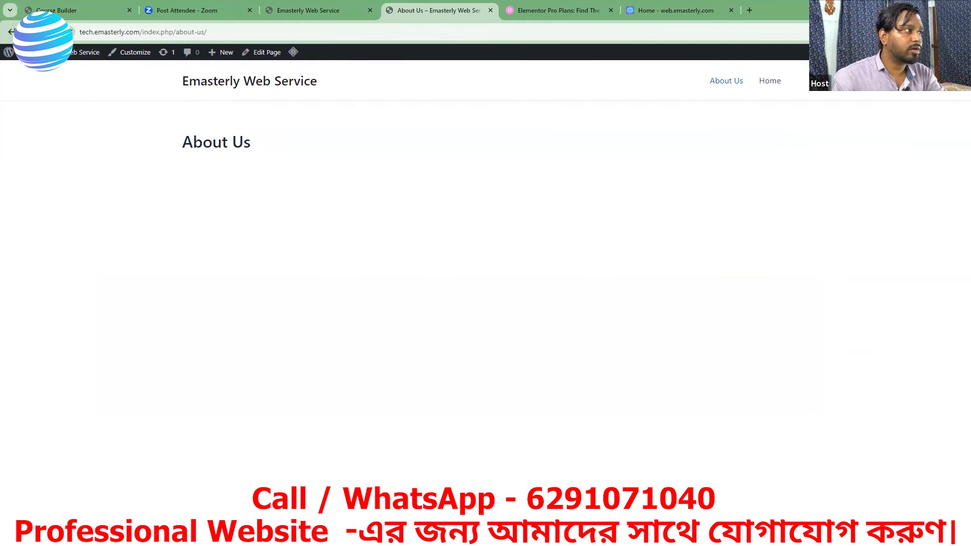
left_click(10, 33)
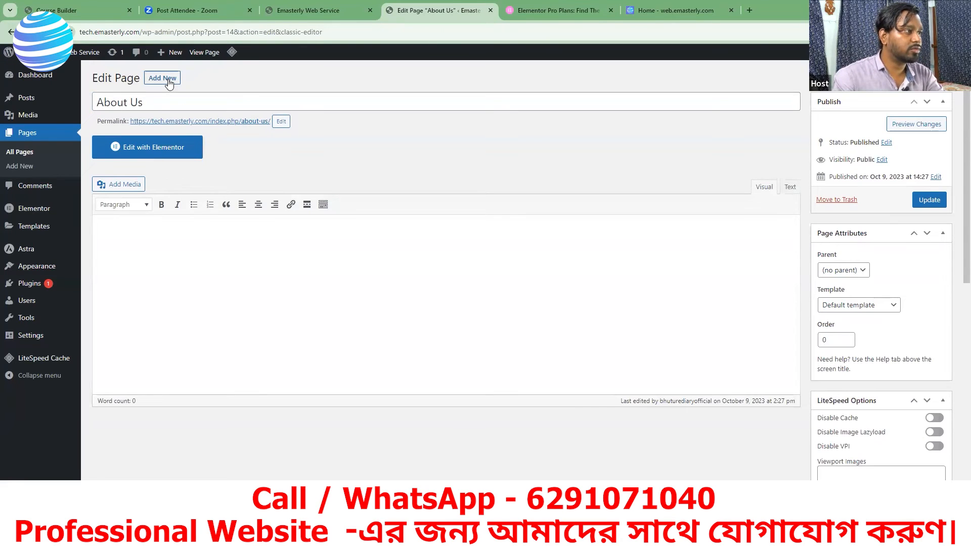
Step: Create a new page titled Contact Us and publish it
left_click(169, 79)
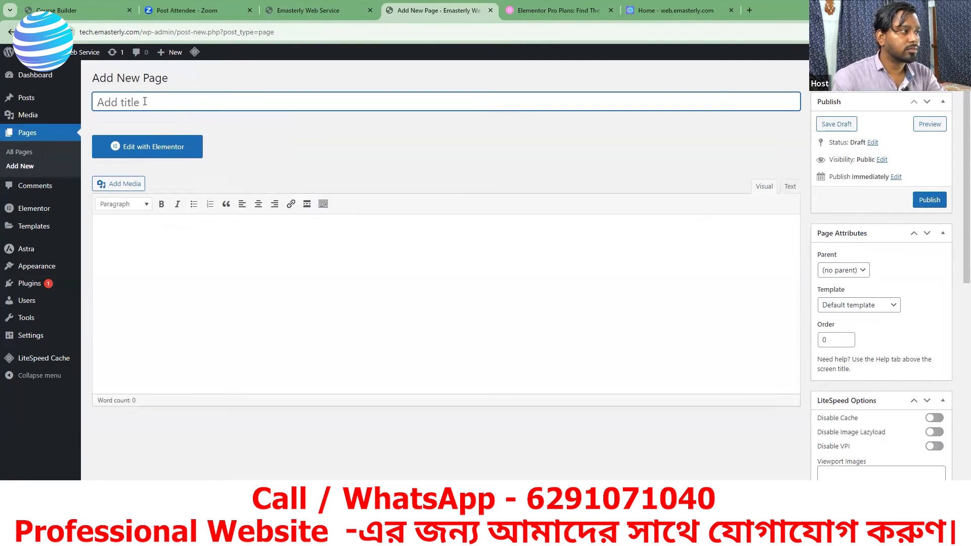
type("Co")
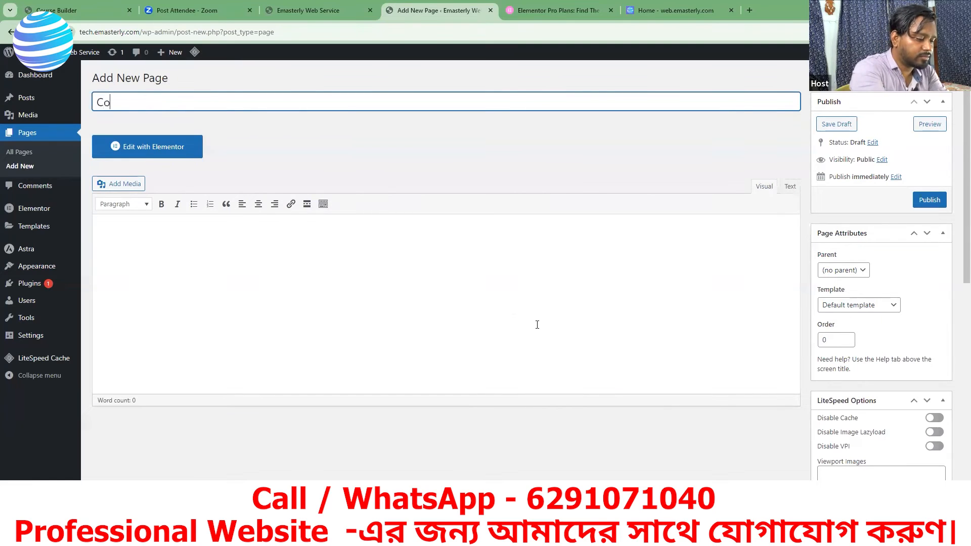
type("ntact")
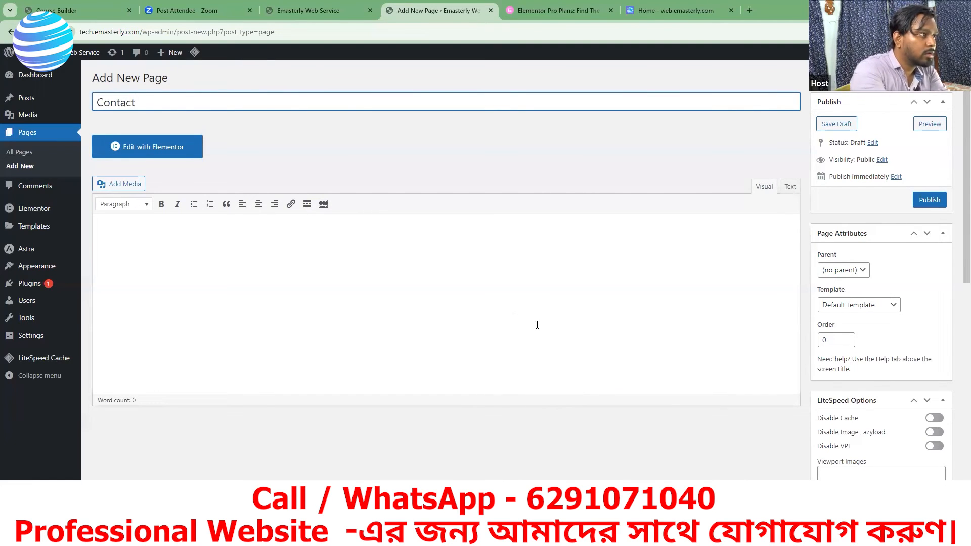
type(" Us")
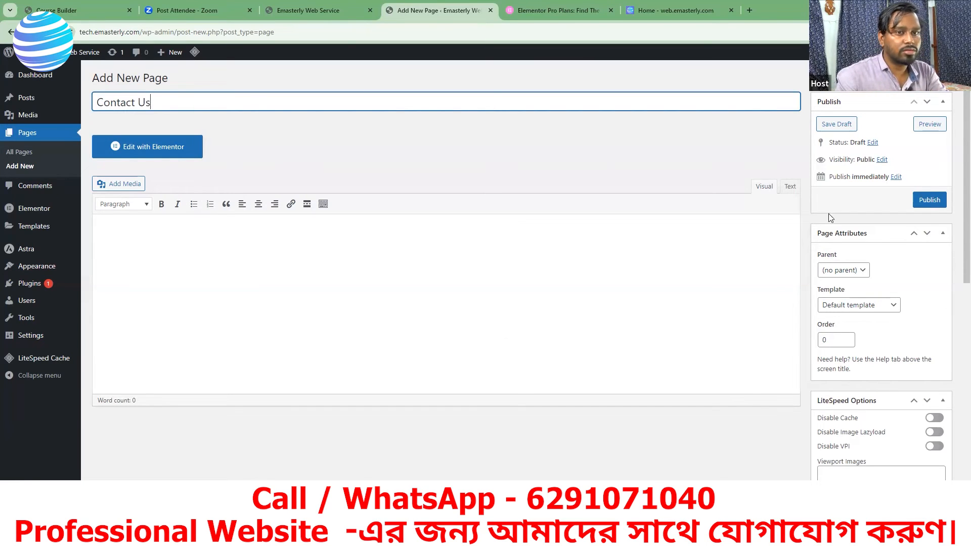
left_click(928, 200)
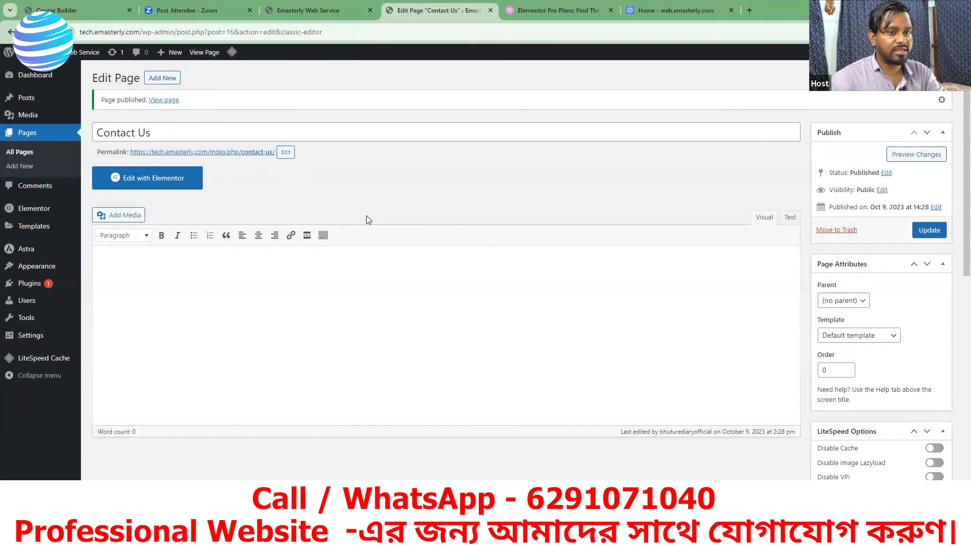
Step: Shorten the page title to Contact, change its permalink slug to contact, and update the page
left_click(268, 133)
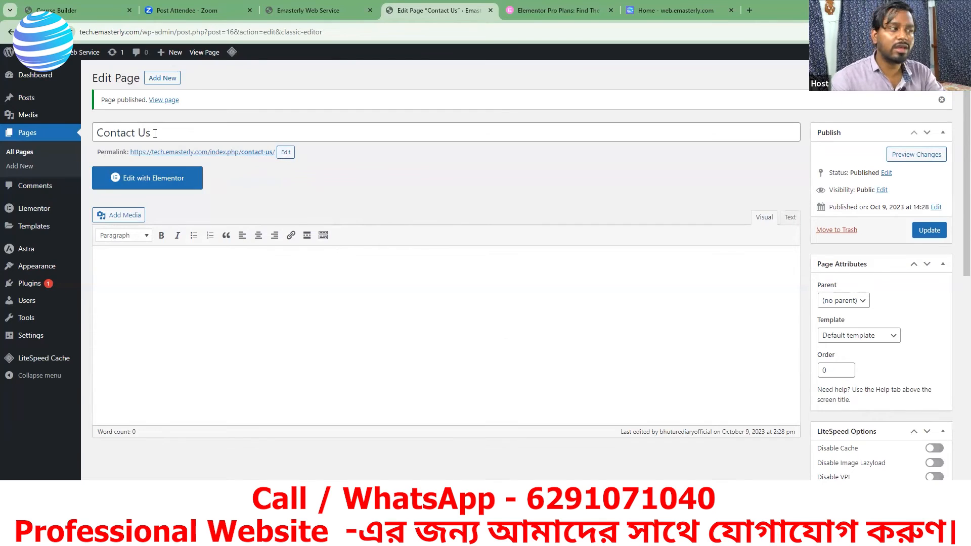
key("BackSpace")
key("BackSpace")
key("BackSpace")
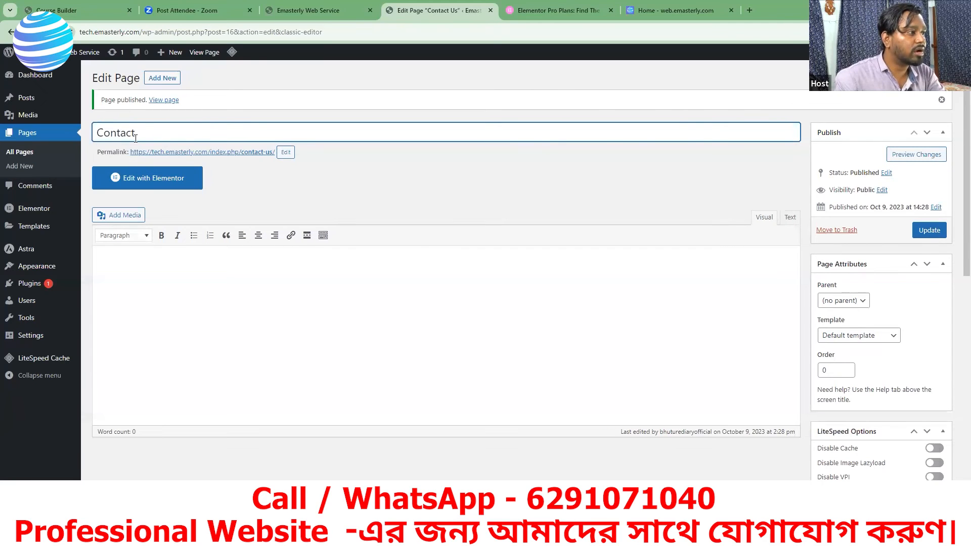
left_click(286, 153)
left_click(280, 153)
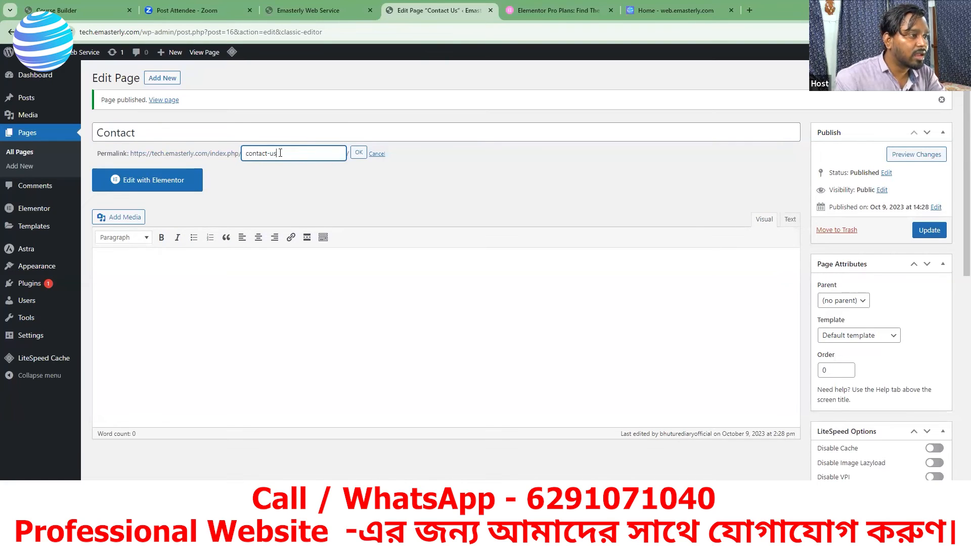
key("BackSpace")
key("BackSpace")
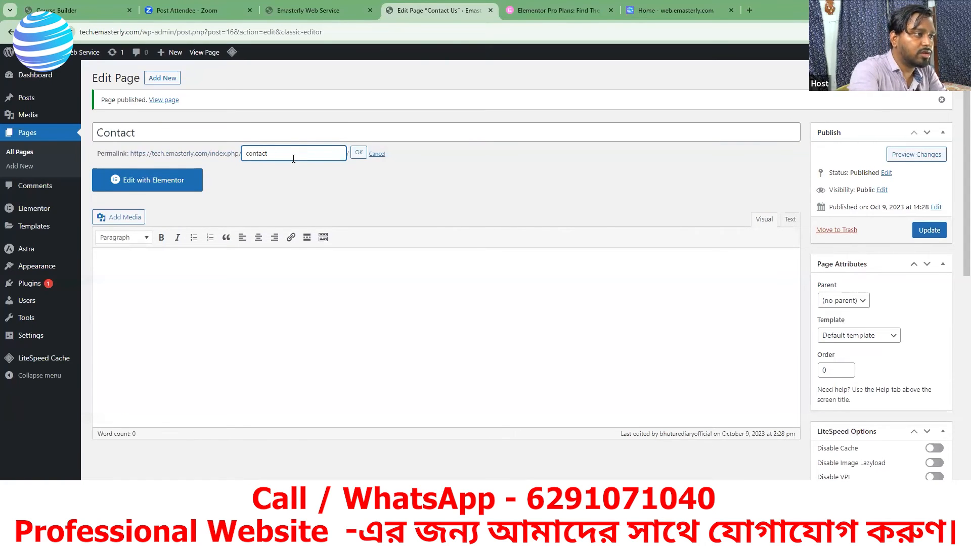
left_click(359, 152)
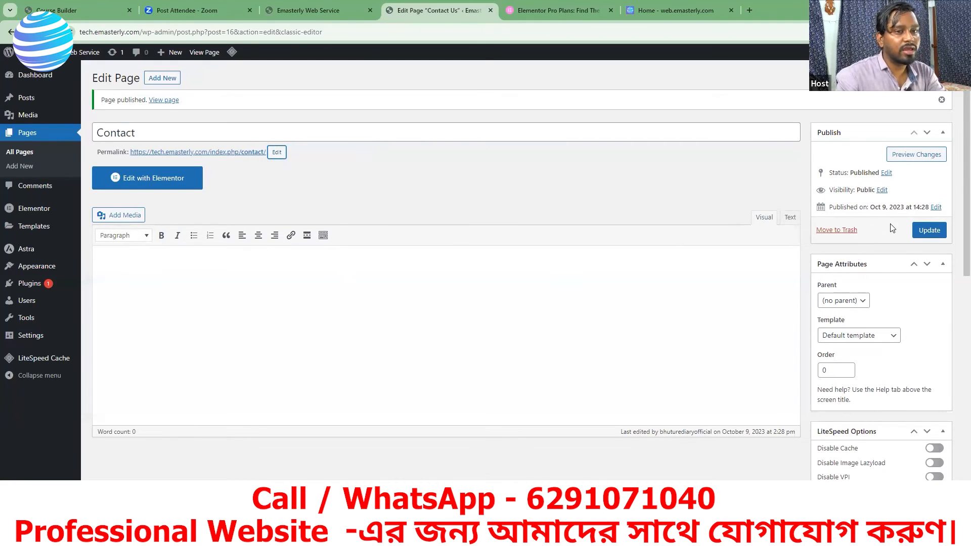
left_click(924, 231)
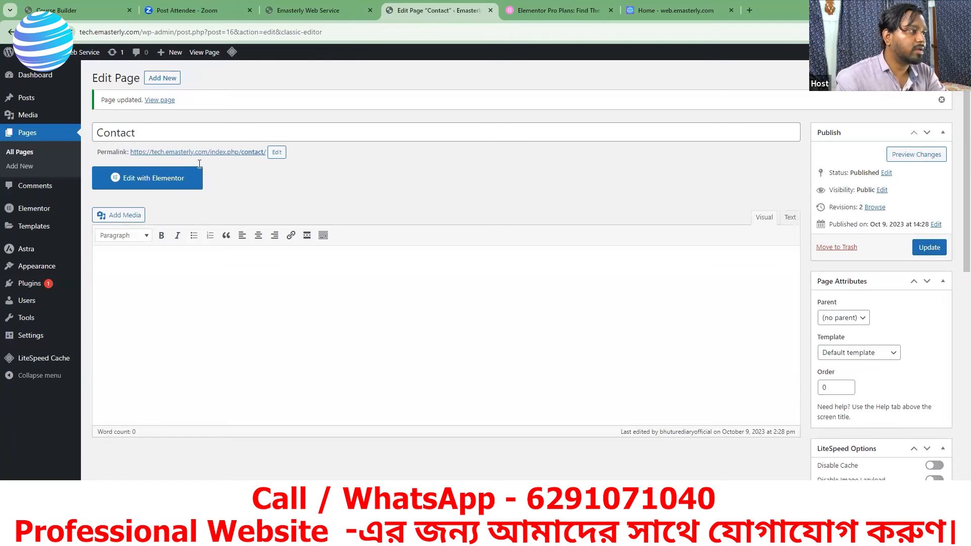
Step: Create a new page titled Services and publish it
left_click(165, 79)
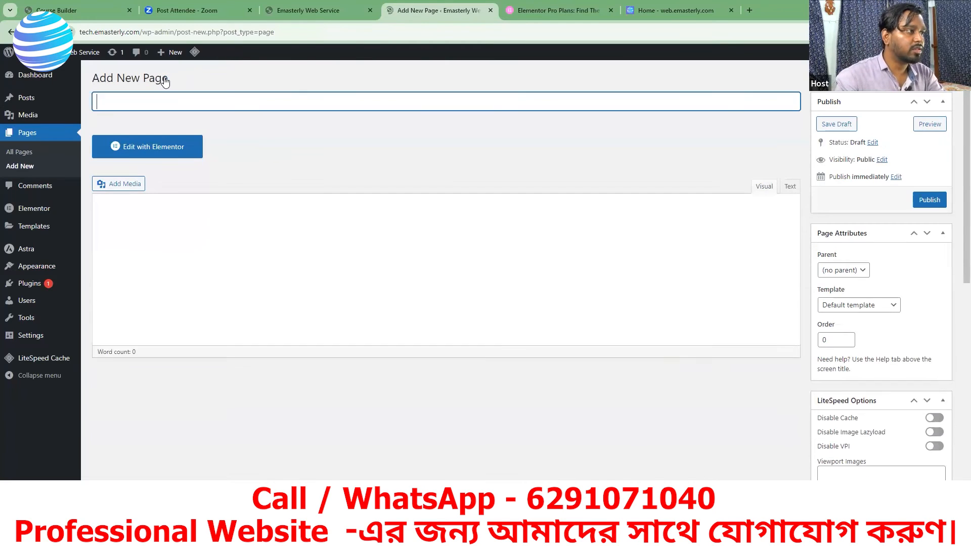
type("s")
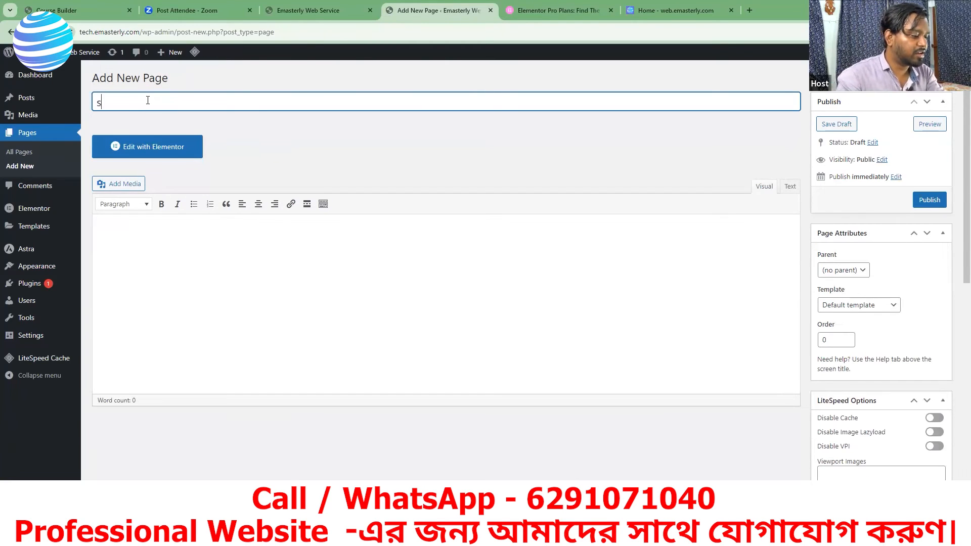
key("BackSpace")
type("S")
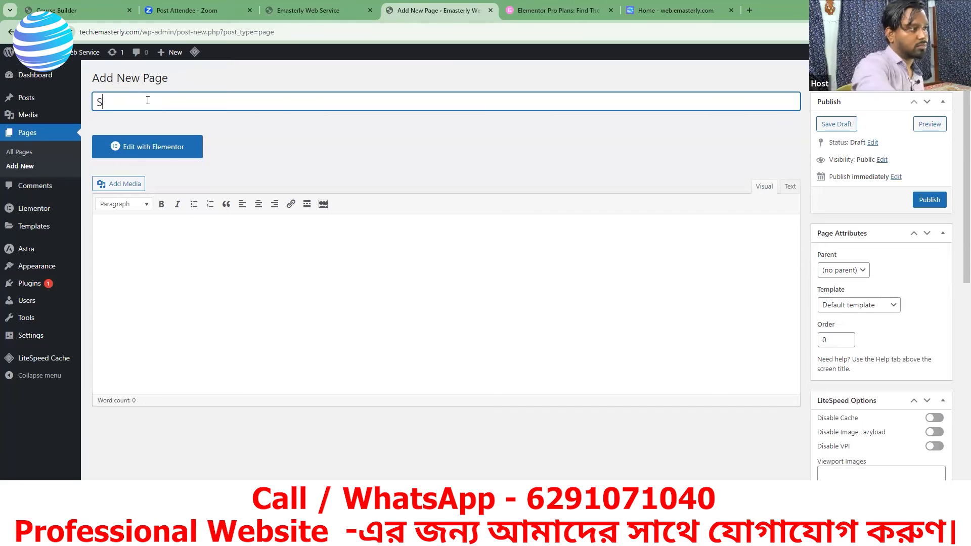
type("erv")
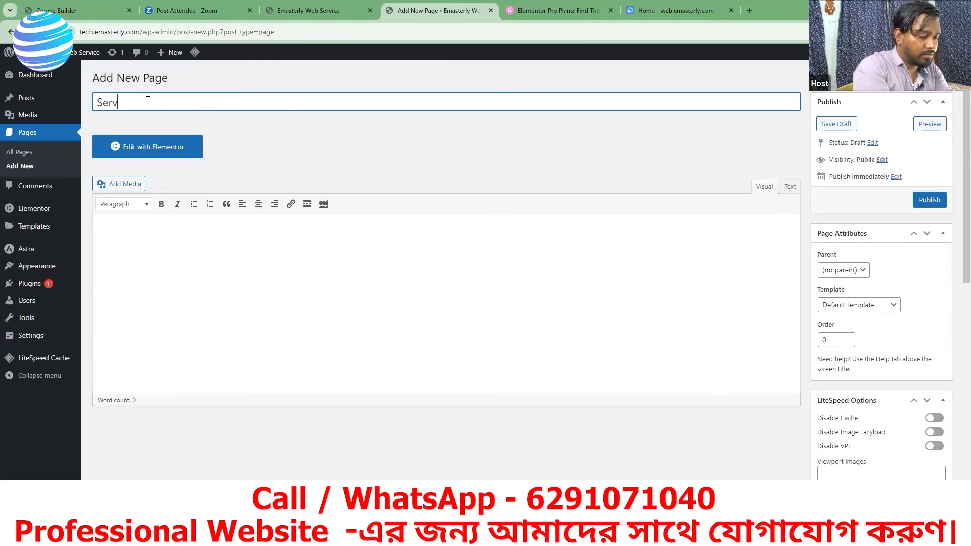
type("ices")
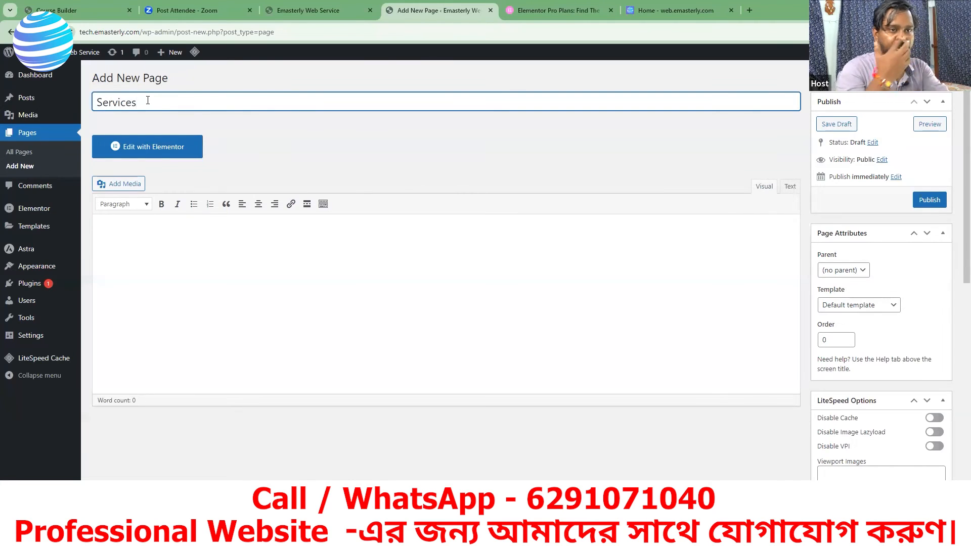
left_click(938, 207)
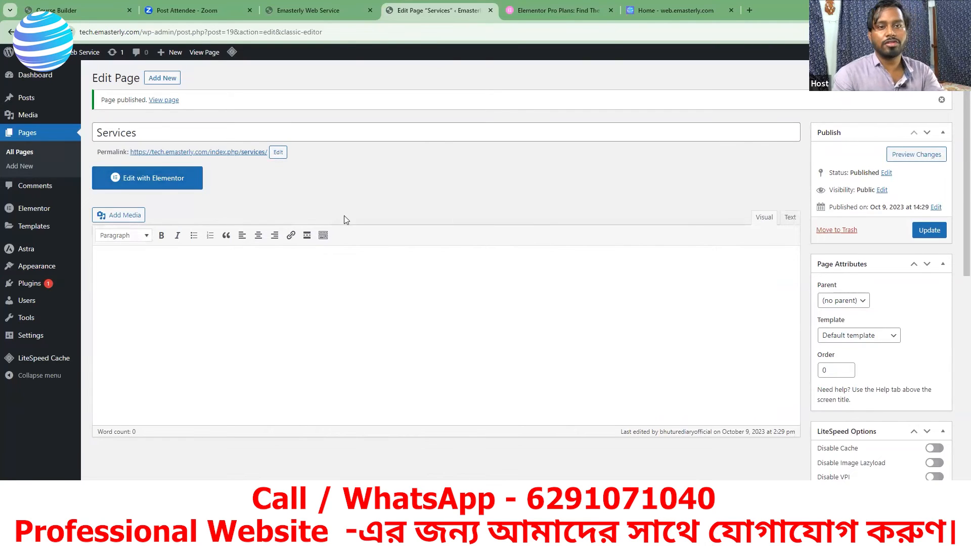
Step: Create a new page titled Blogs and publish it
left_click(164, 79)
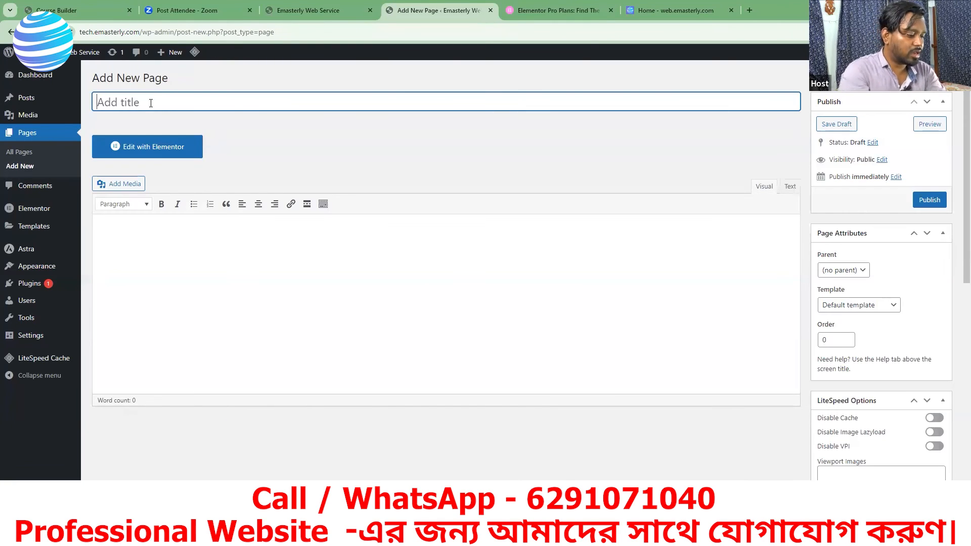
type("Blogs")
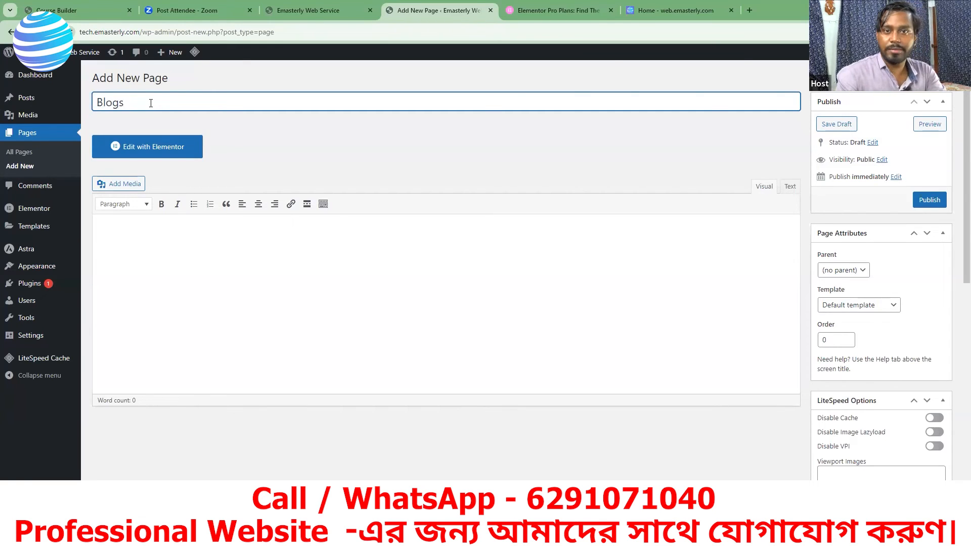
left_click(929, 200)
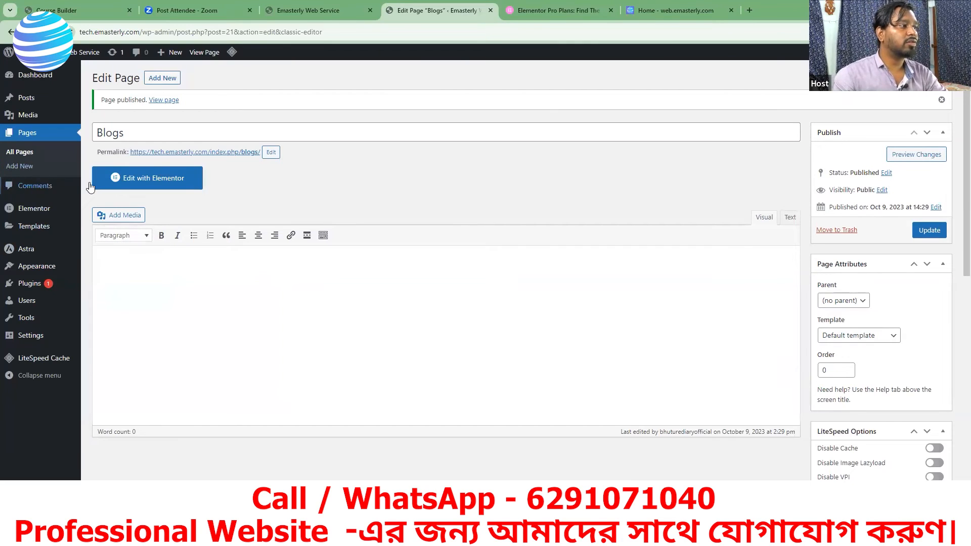
Step: Compare the list of all pages with the navigation on the reloaded site front page, and return to the list
left_click(22, 153)
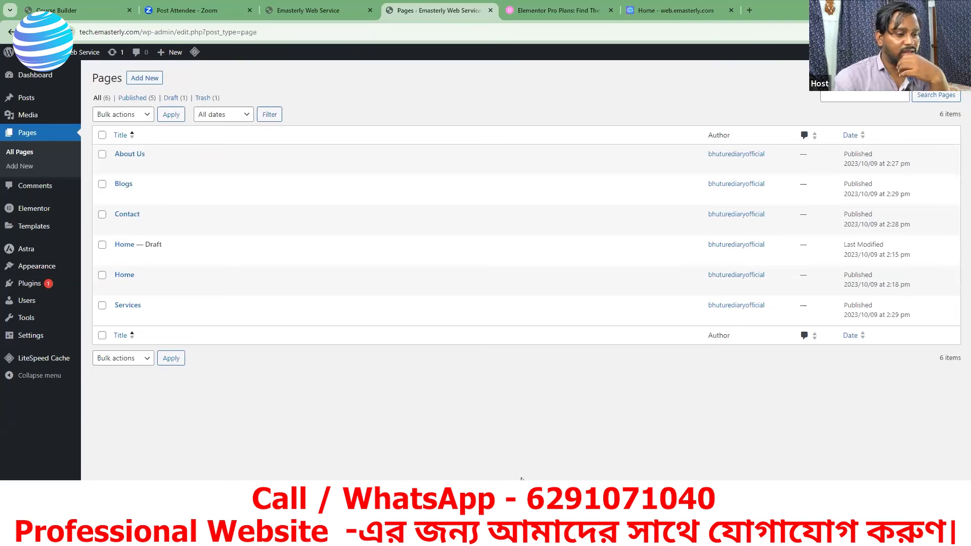
key("ctrl+shift+Tab")
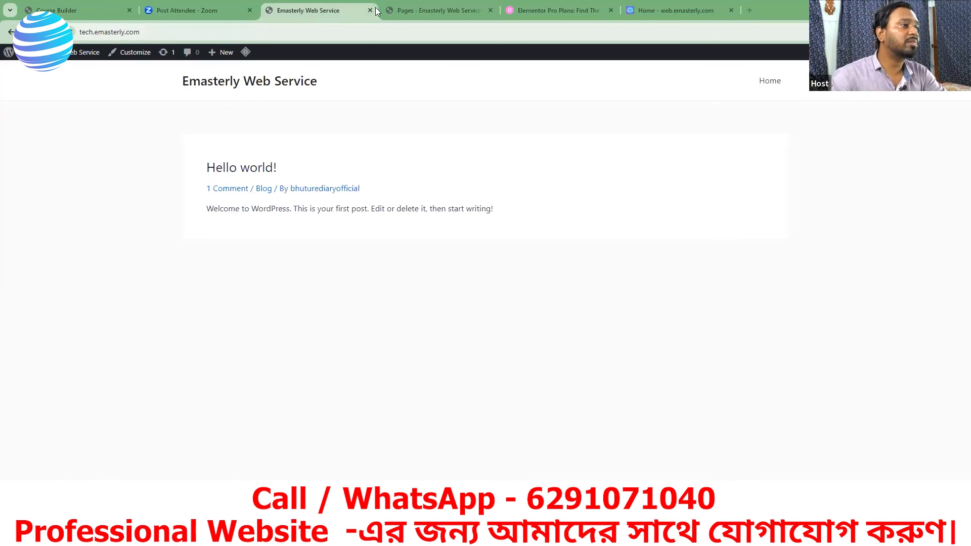
left_click(403, 10)
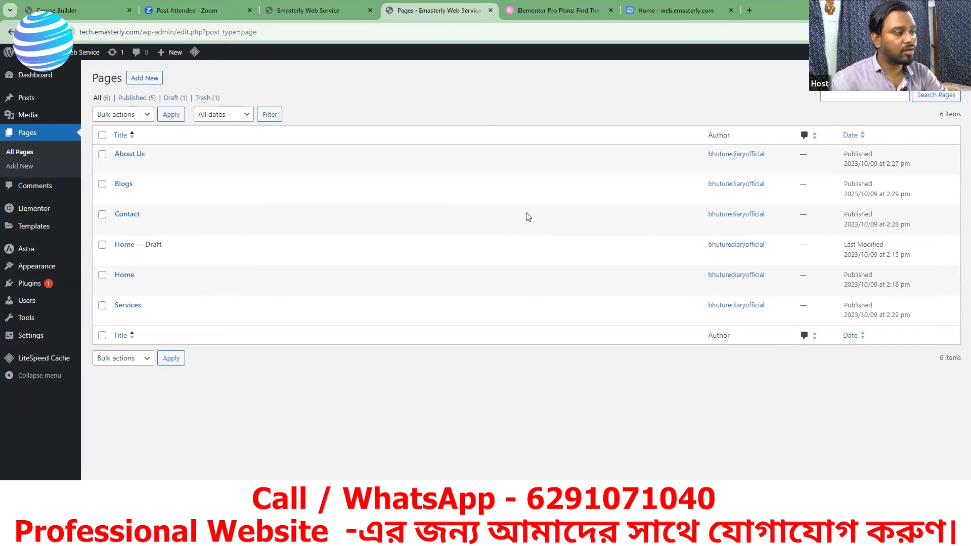
left_click(320, 11)
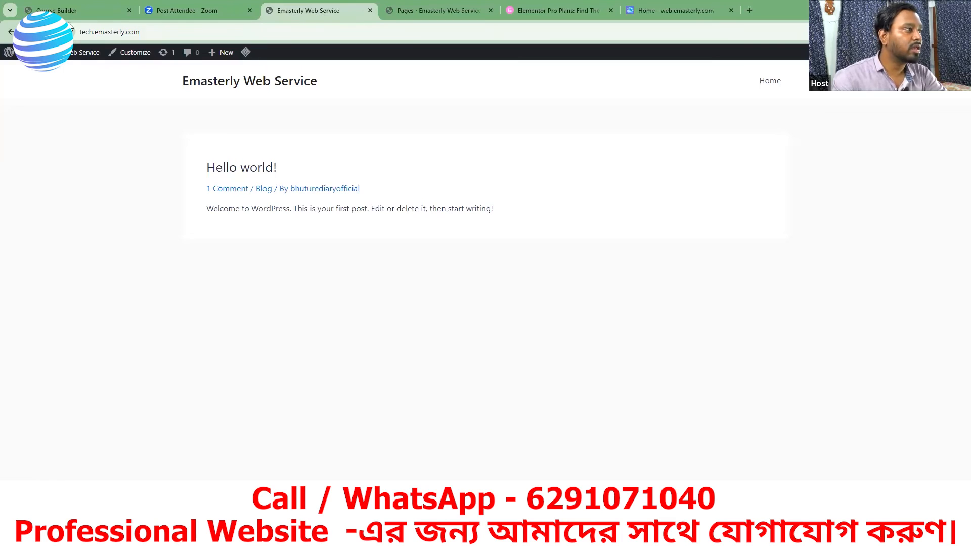
left_click(48, 32)
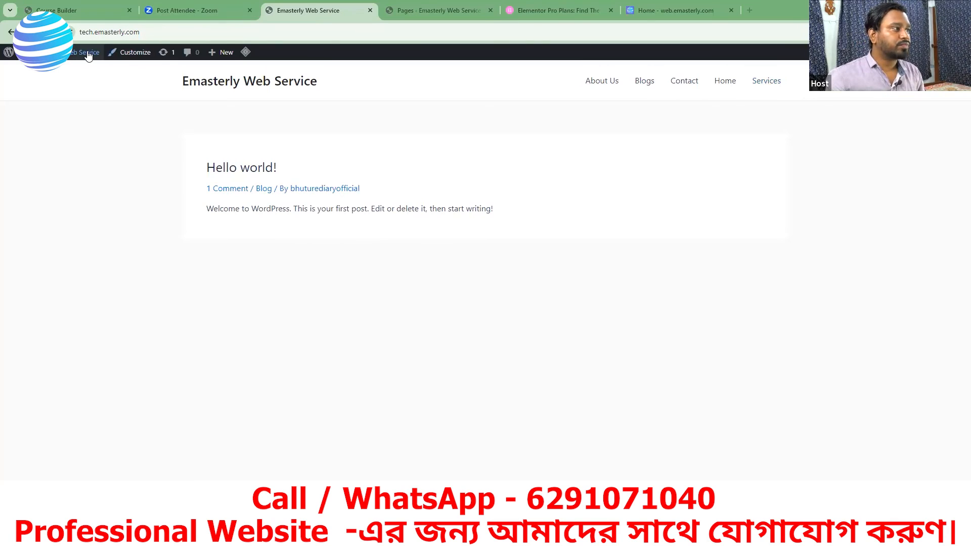
left_click(445, 8)
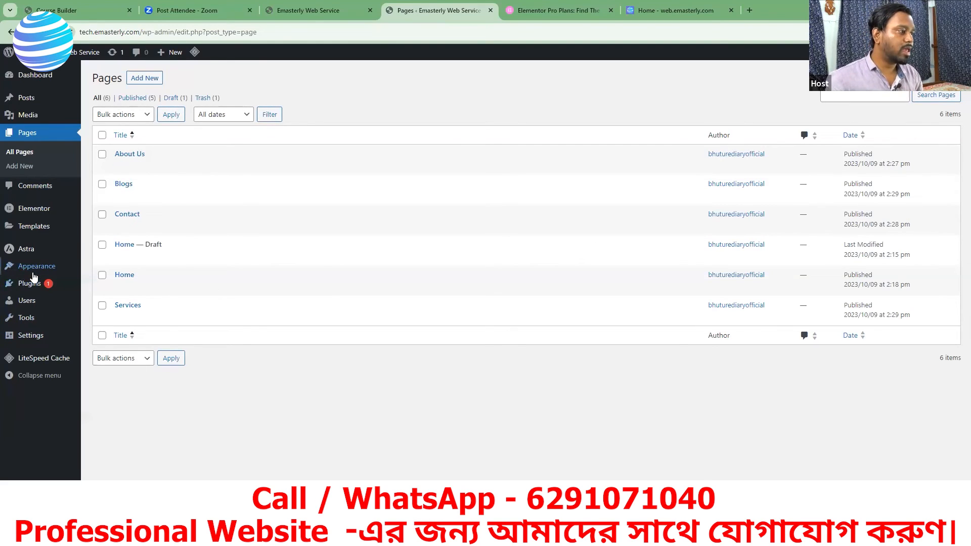
Step: Create a navigation menu named Main Menu in the site's appearance settings, with no display location assigned
mouse_move(33, 269)
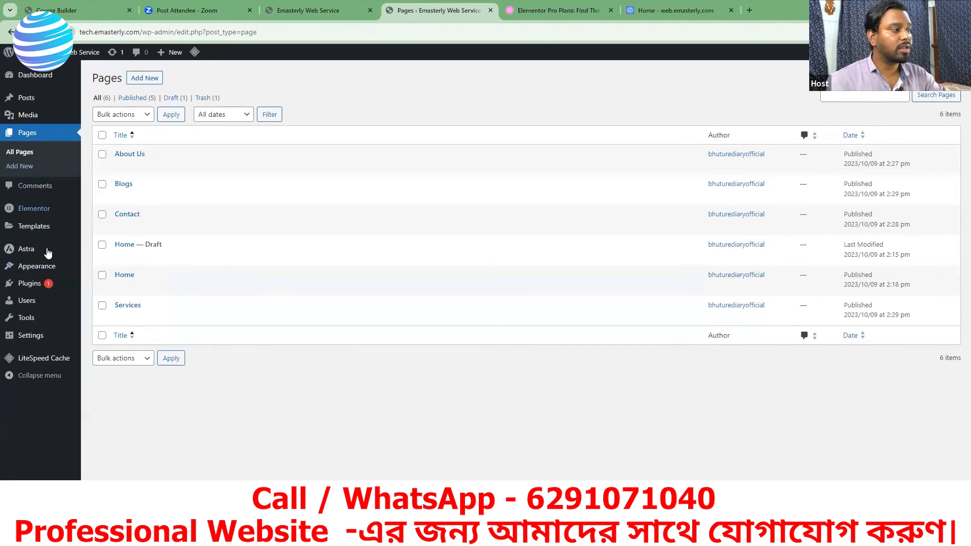
mouse_move(33, 342)
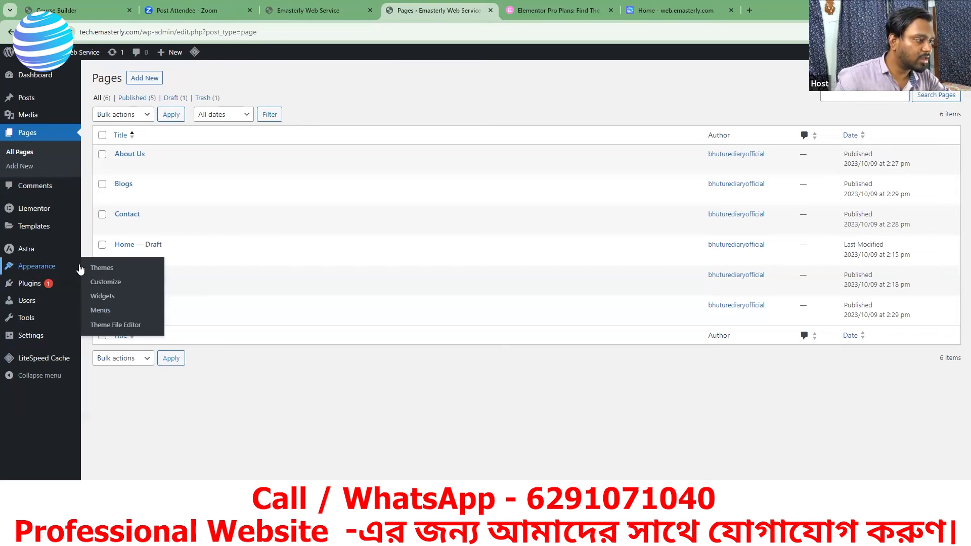
left_click(100, 311)
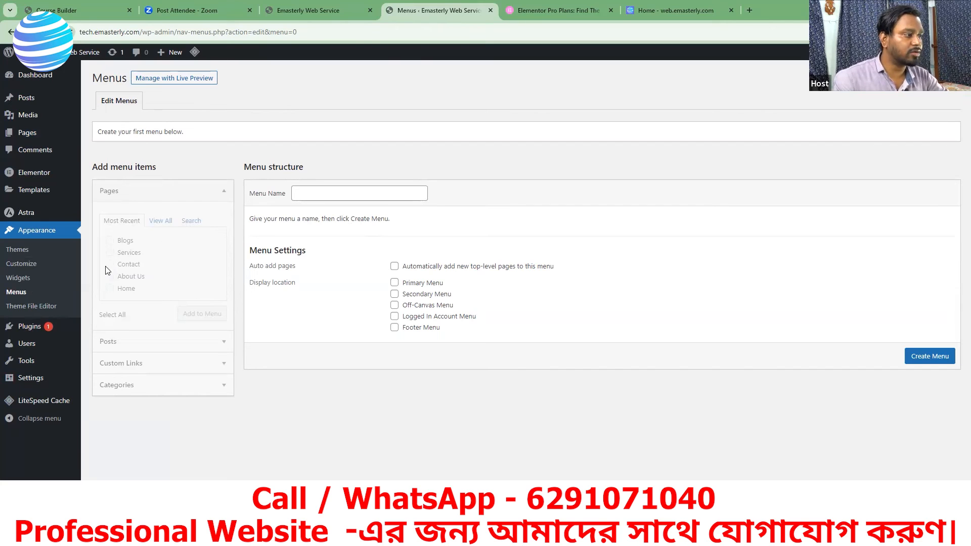
left_click(306, 194)
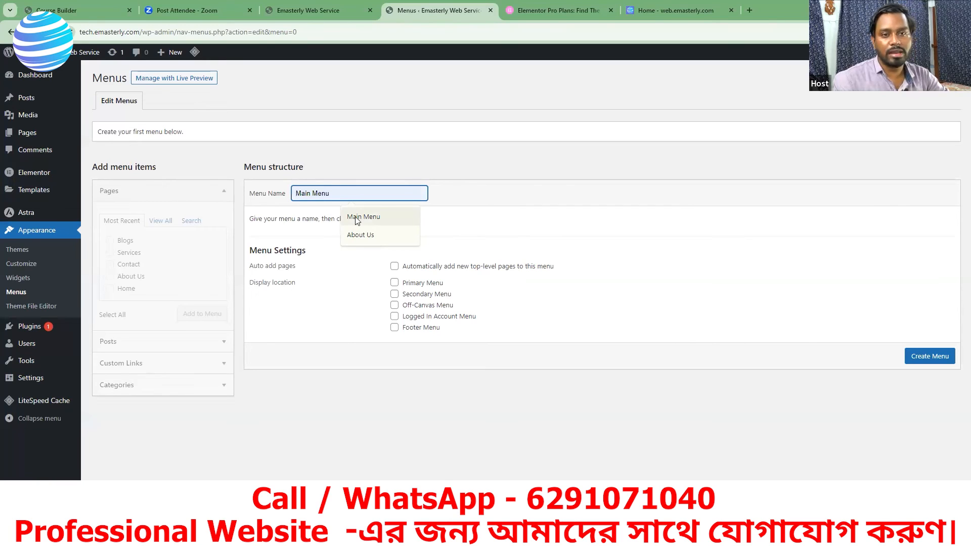
left_click(360, 217)
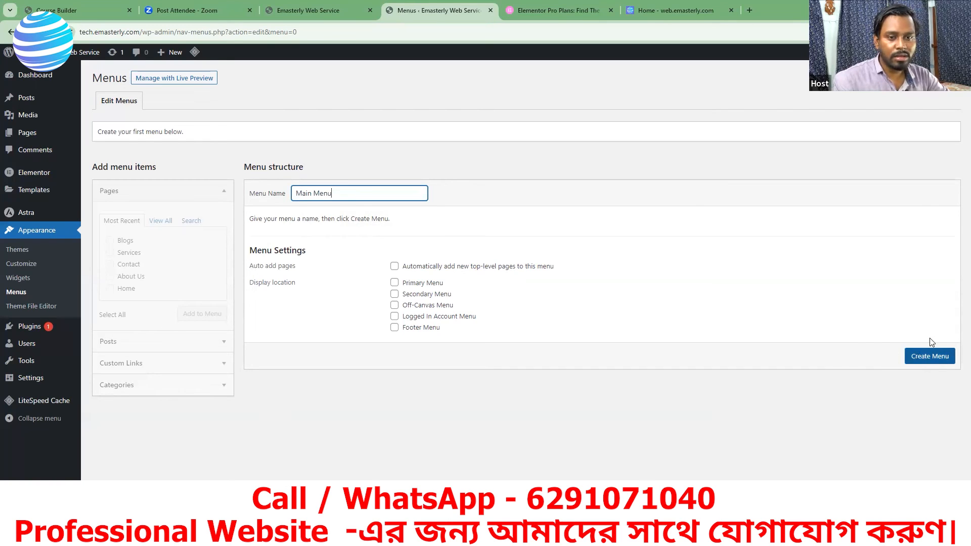
left_click(924, 357)
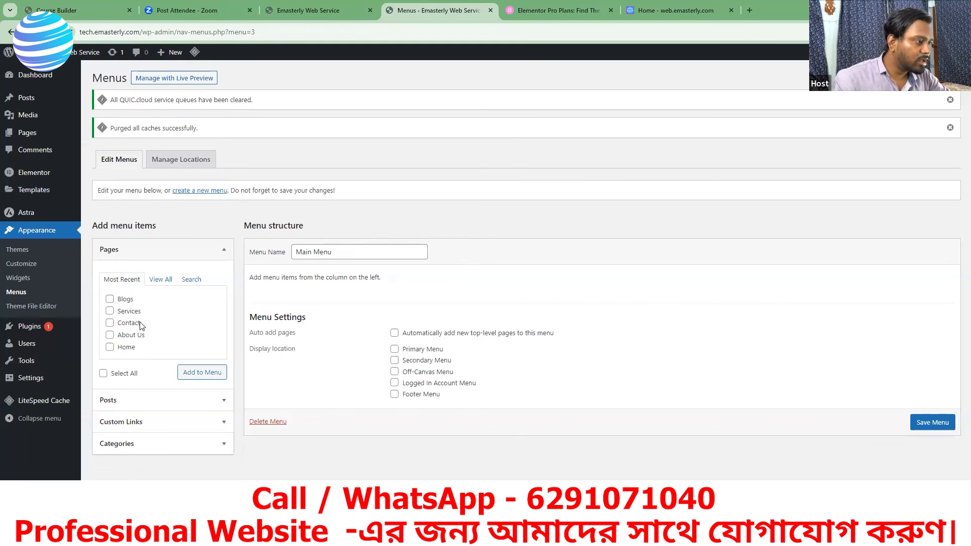
Step: Add every entry from the complete list of pages to Main Menu
left_click(160, 283)
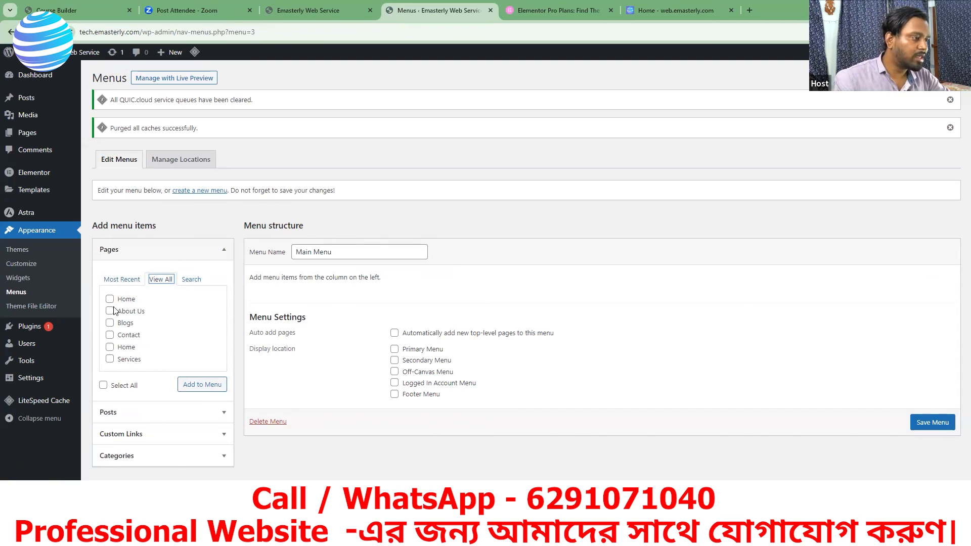
left_click(104, 386)
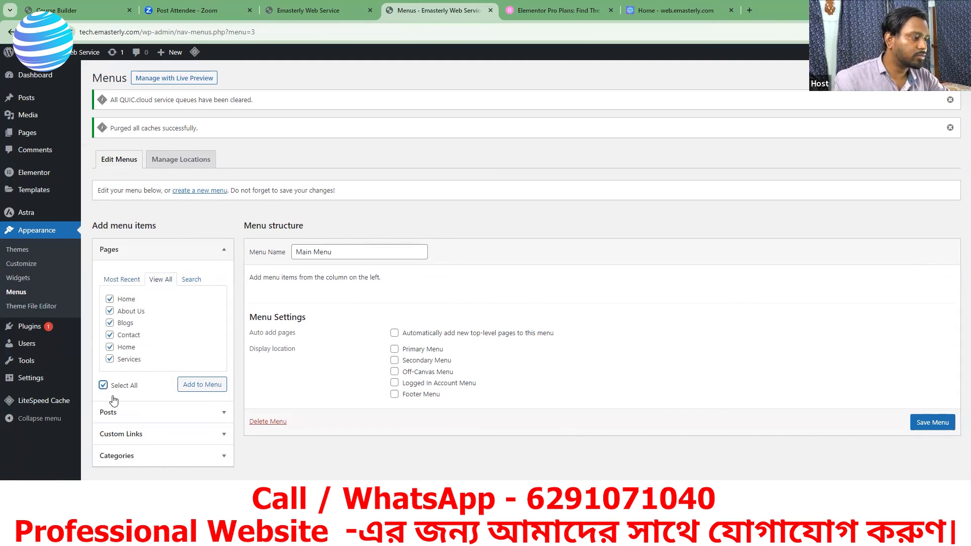
left_click(197, 387)
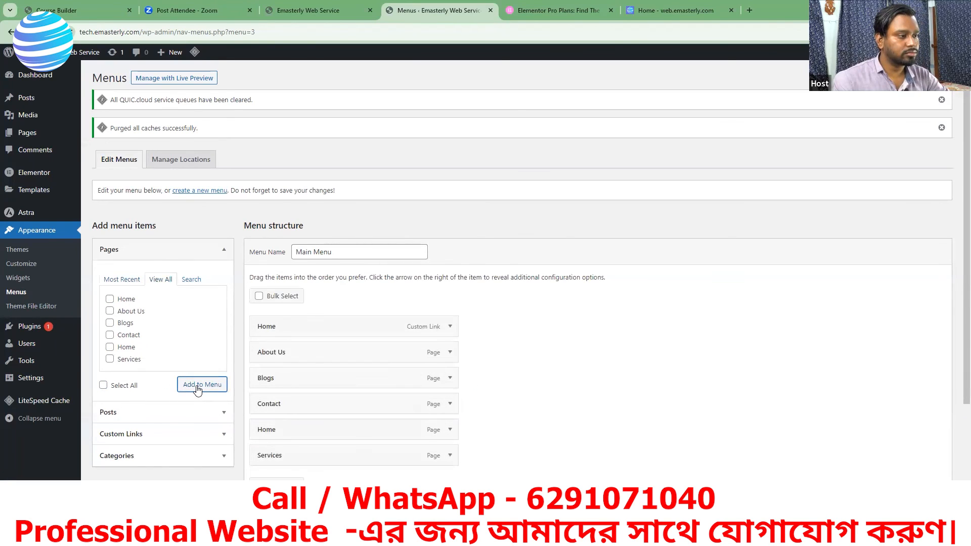
Step: Inspect the settings of the custom-link Home item in Main Menu, and save the menu
scroll(507, 358, "down", 3)
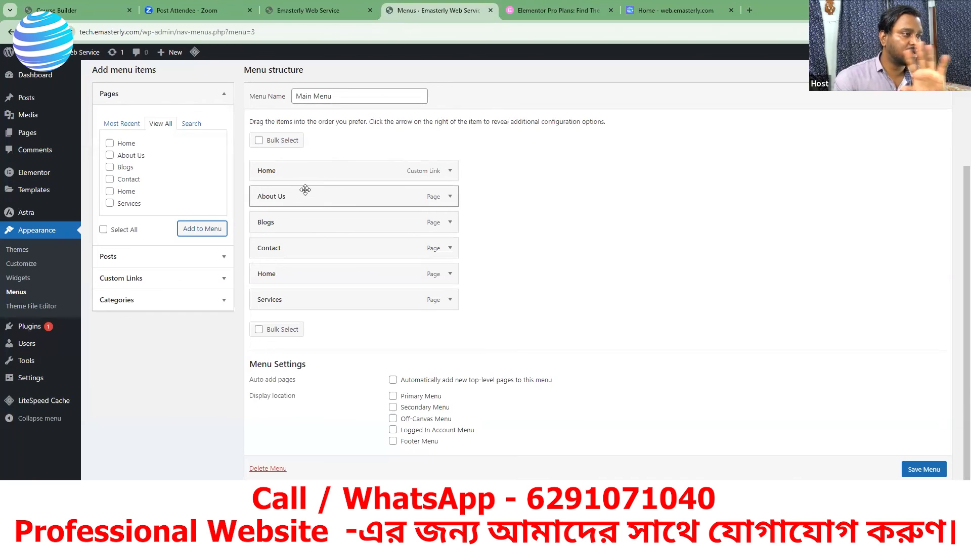
right_click(437, 174)
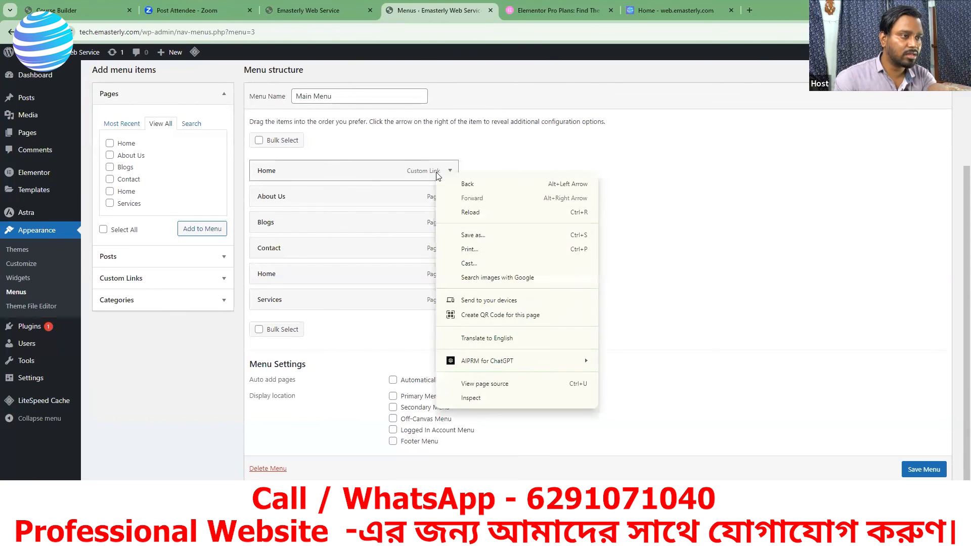
left_click(436, 173)
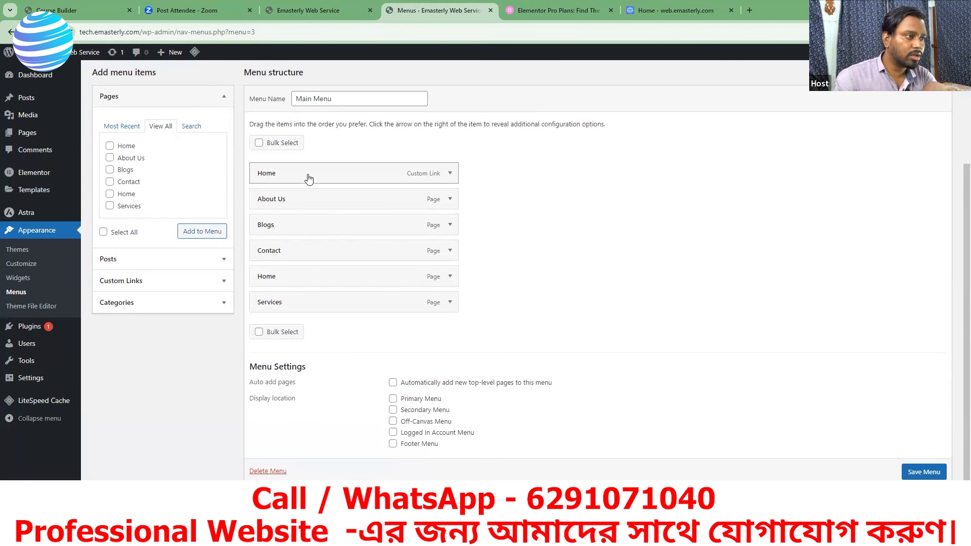
left_click(449, 173)
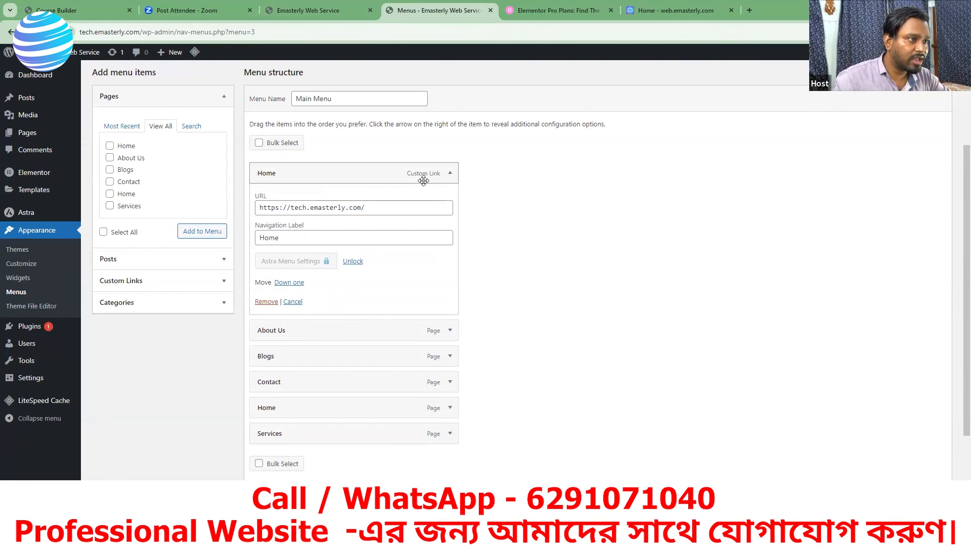
left_click(451, 174)
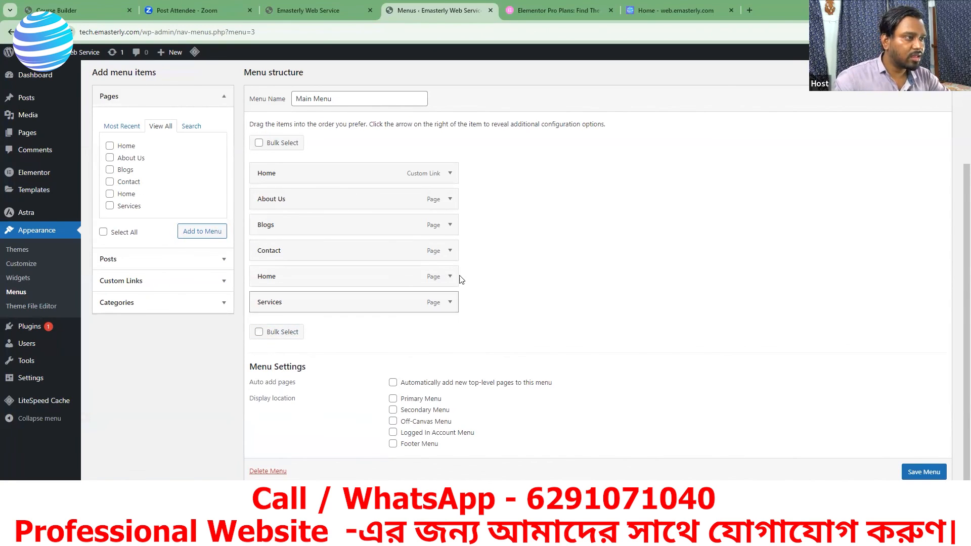
left_click(913, 473)
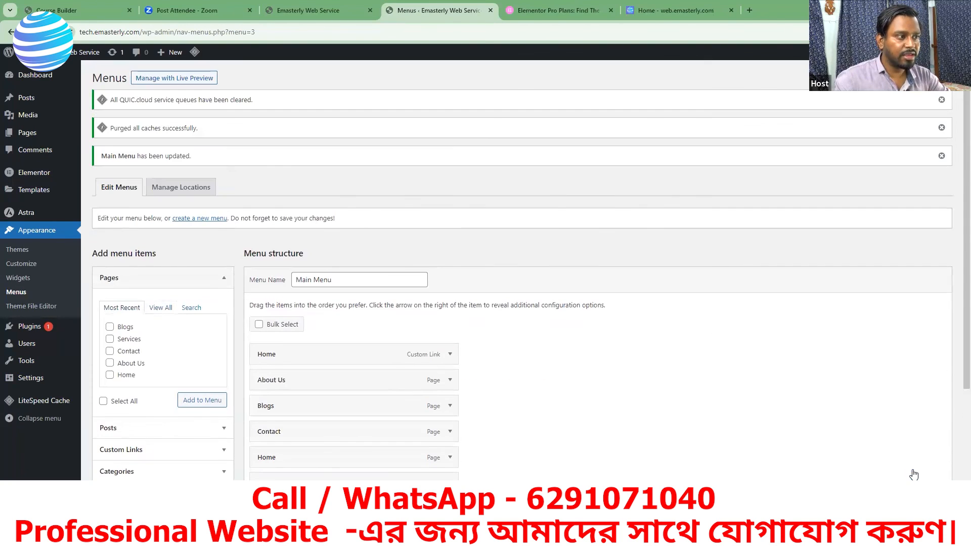
Step: Reload the site front page to check its navigation, and return to the menu editor
left_click(313, 10)
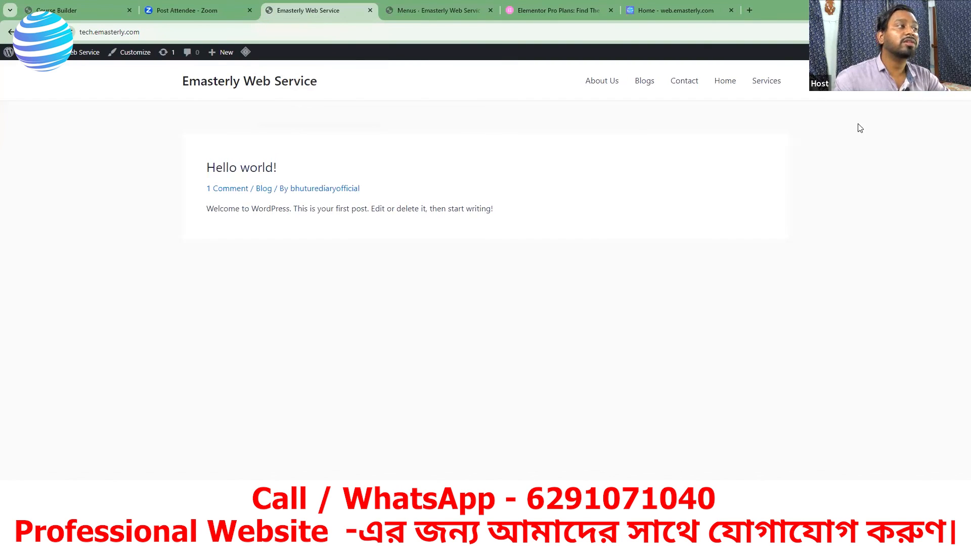
left_click(47, 32)
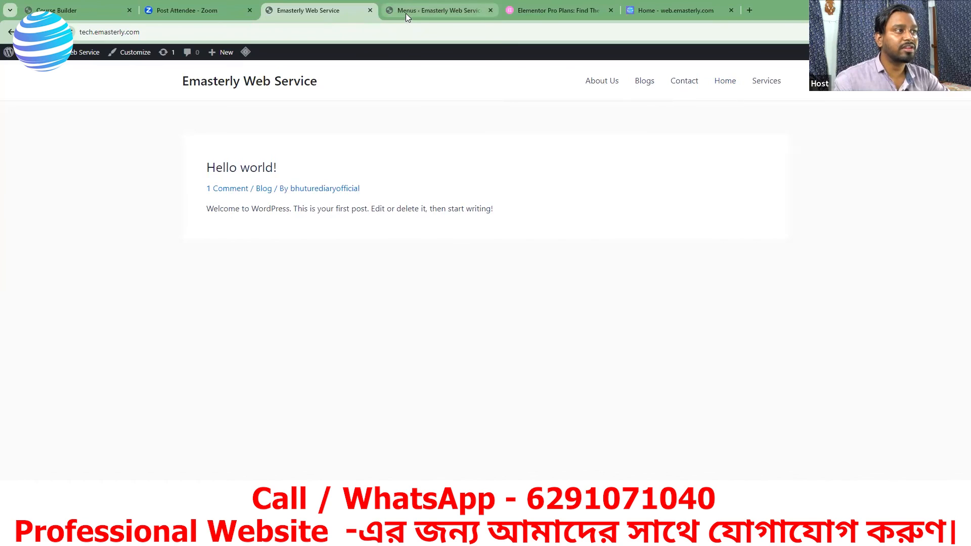
mouse_move(405, 14)
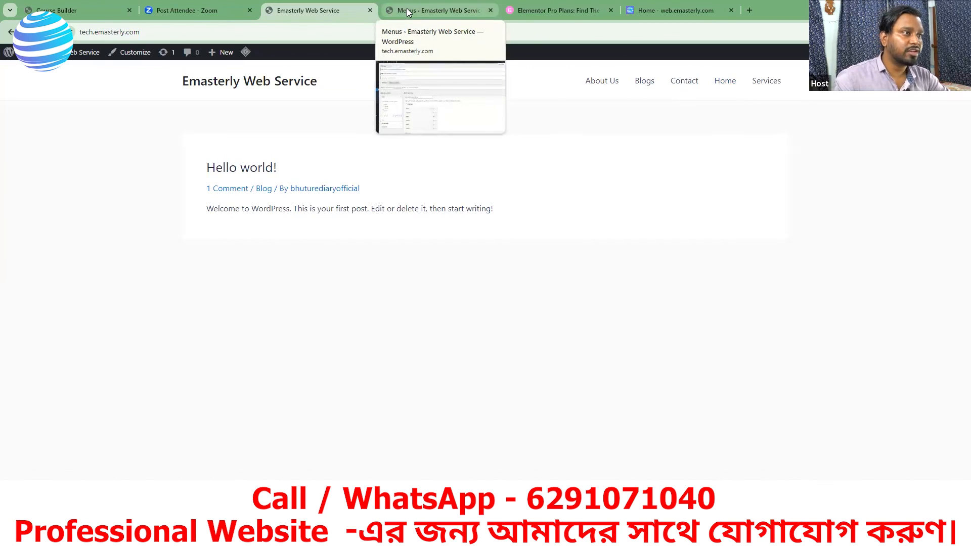
left_click(406, 8)
Step: Assign Main Menu to the Primary Menu display location in its menu settings
scroll(493, 324, "down", 3)
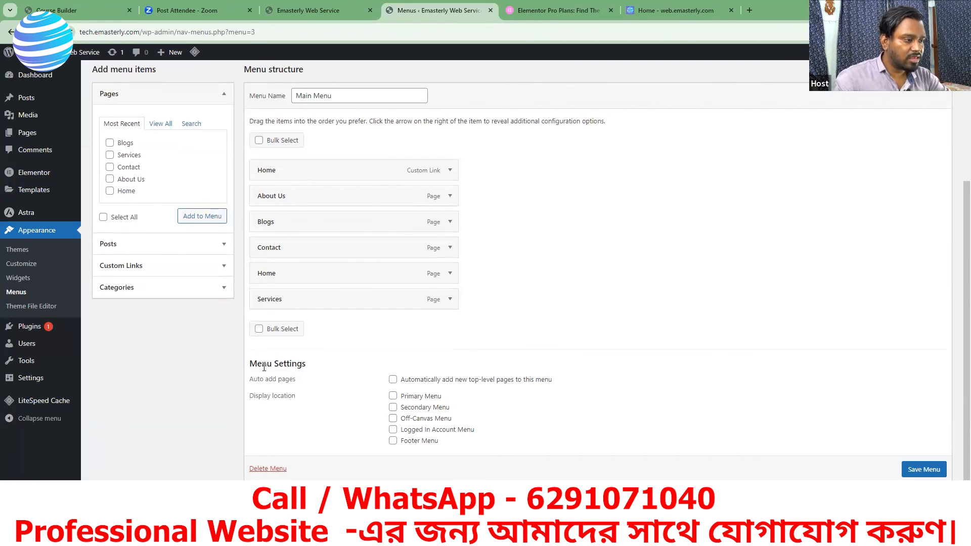
left_click_drag(312, 368, 248, 365)
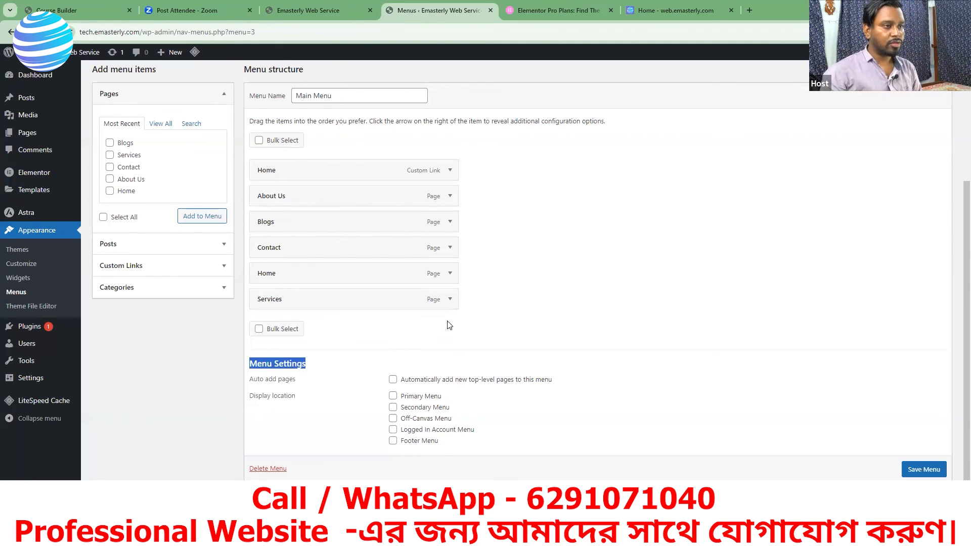
left_click(321, 10)
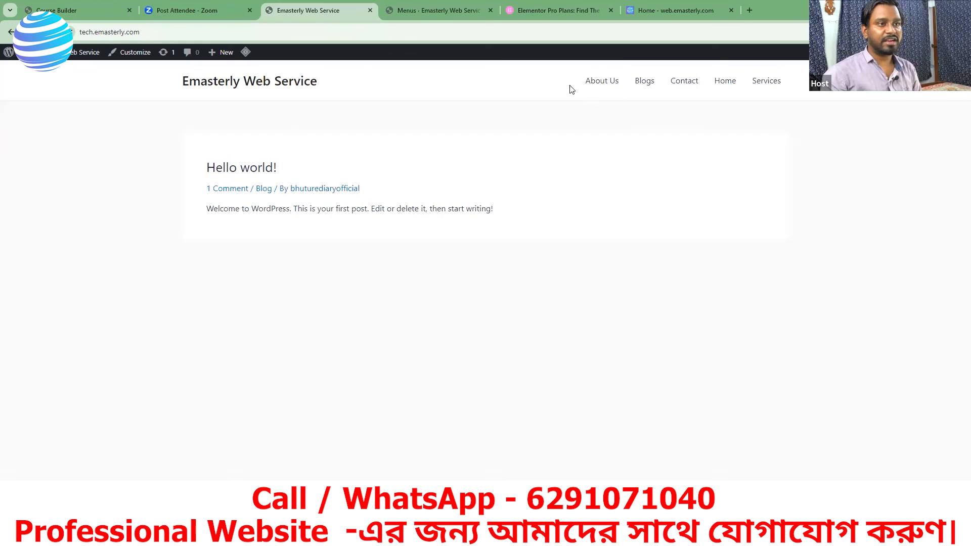
left_click(437, 9)
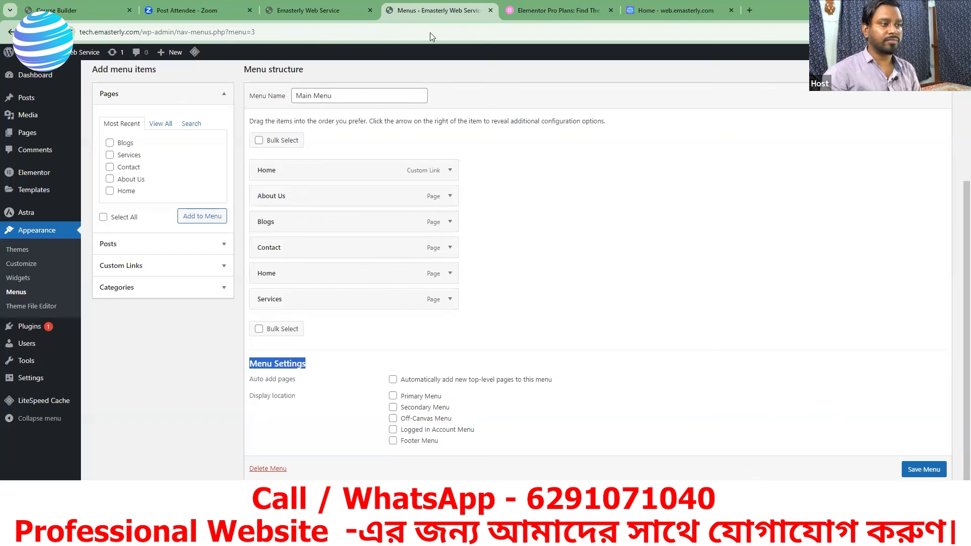
left_click(393, 396)
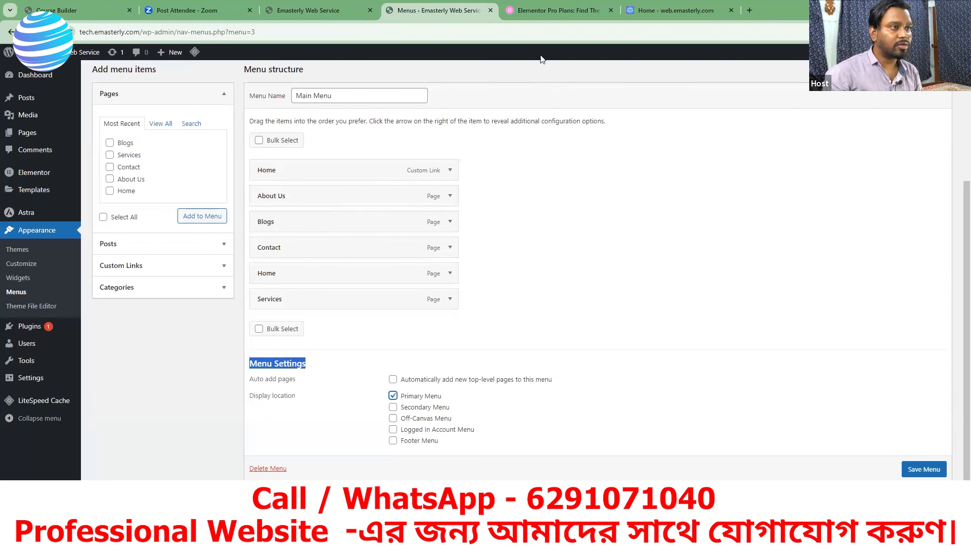
Step: Compare the order of the front page's navigation links with the structure of Main Menu
left_click(340, 13)
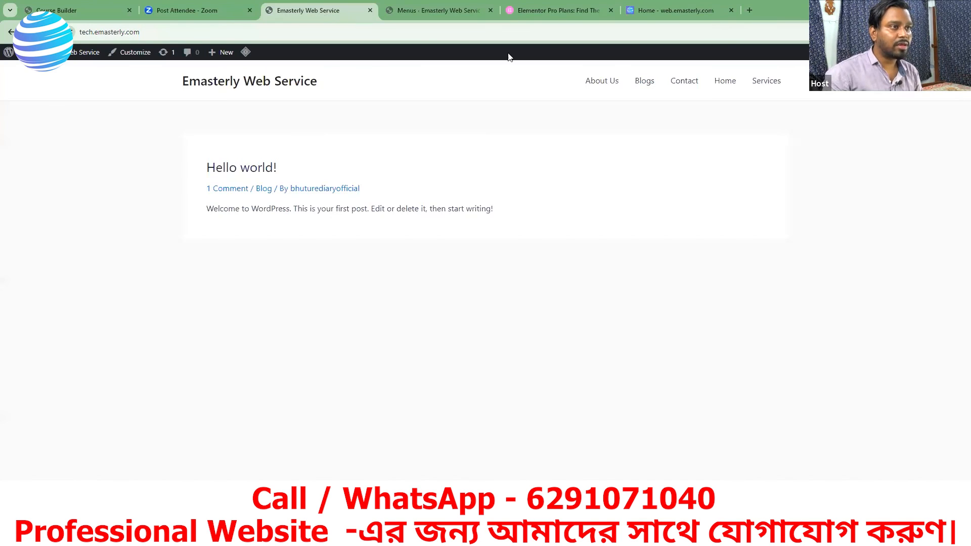
left_click(461, 17)
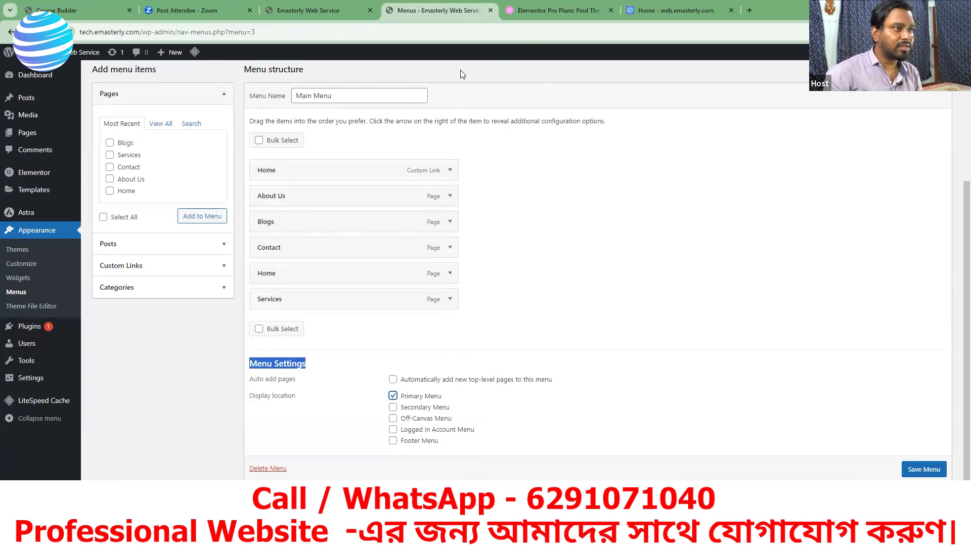
left_click(317, 8)
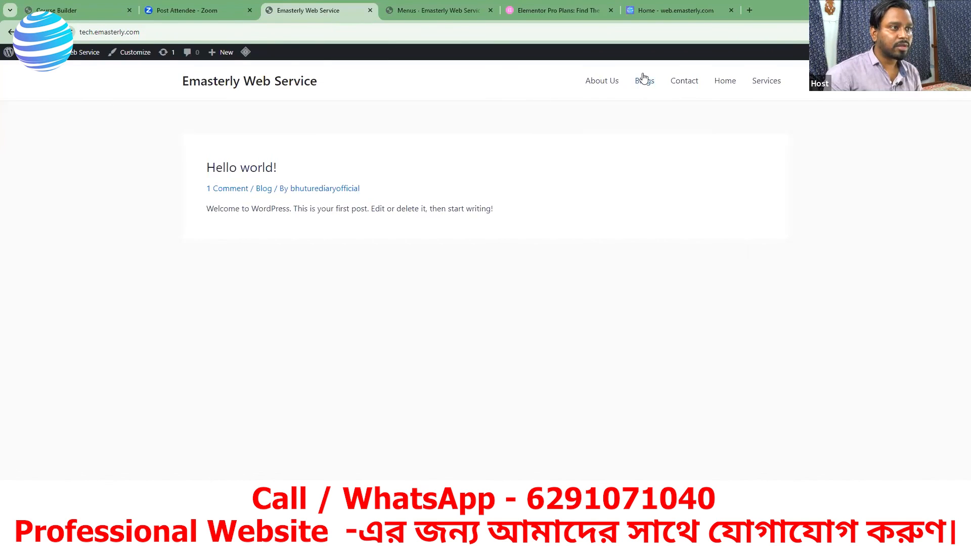
left_click(431, 15)
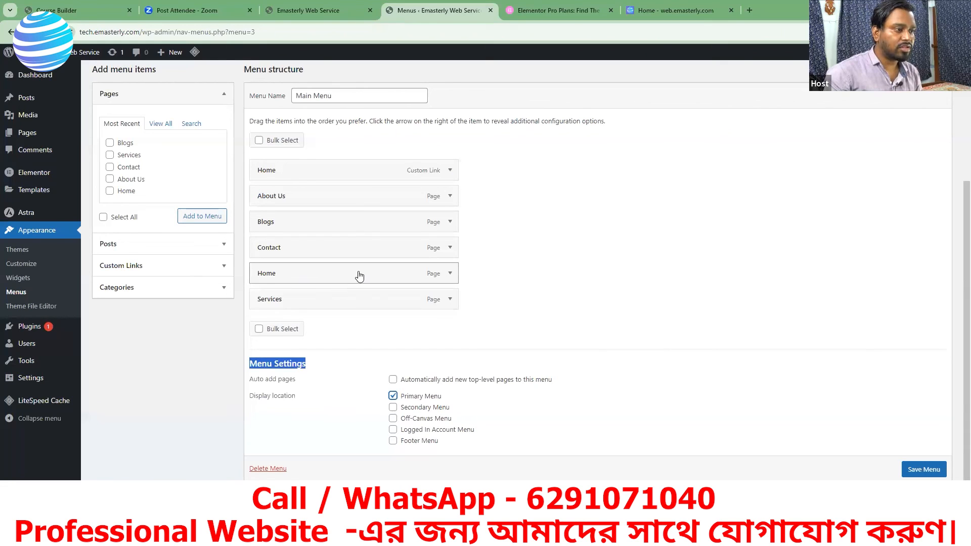
Step: Reorder Main Menu as custom-link Home, Home page, About Us, Services, Contact and Blogs, and save it
left_click_drag(359, 275, 366, 204)
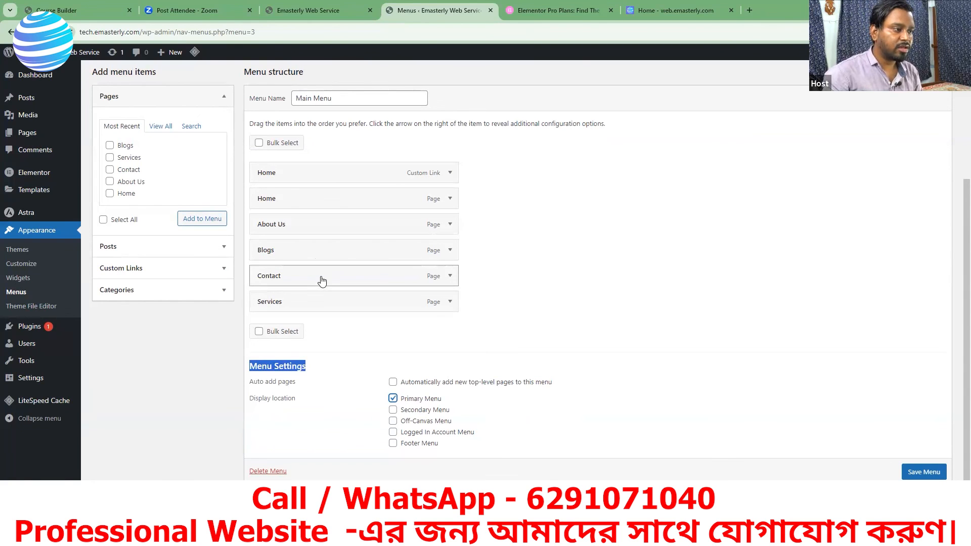
left_click_drag(322, 280, 324, 253)
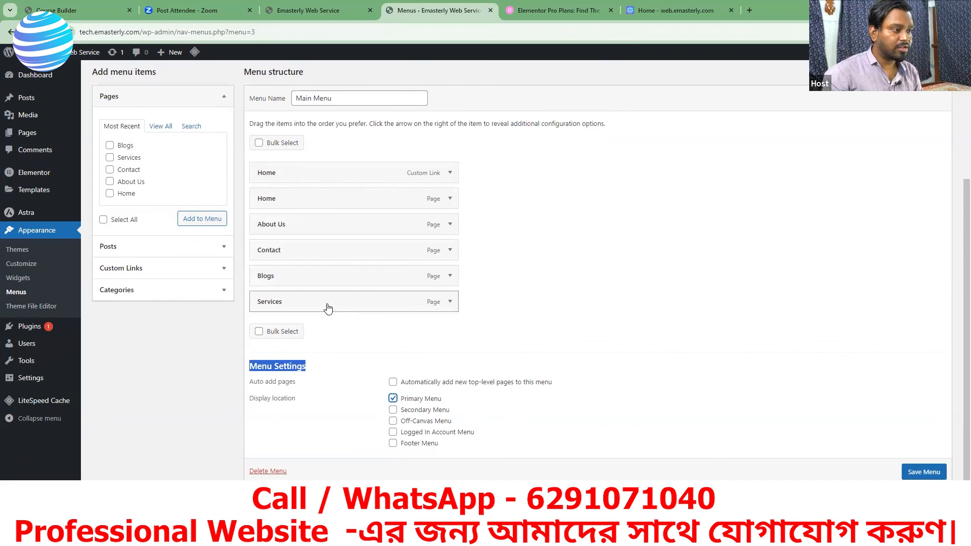
left_click_drag(329, 304, 325, 253)
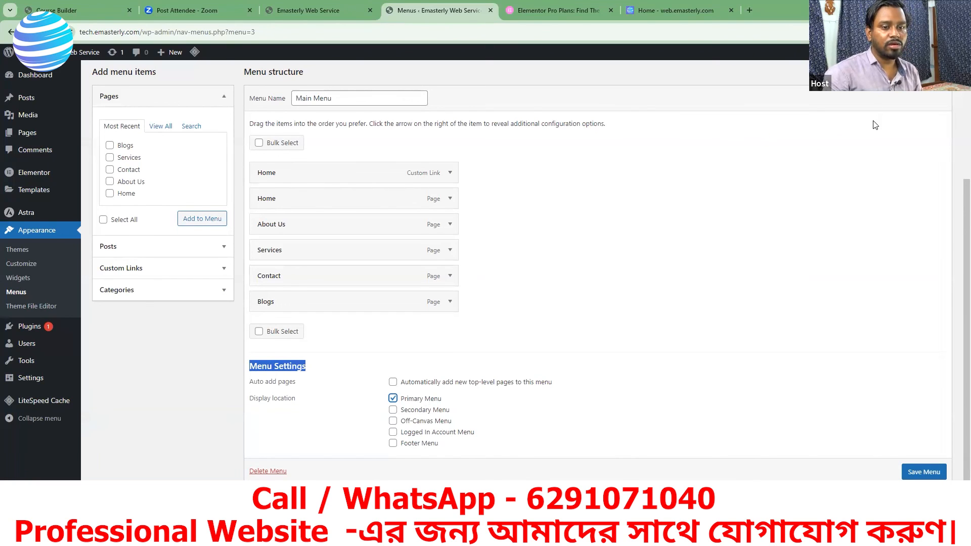
left_click(916, 474)
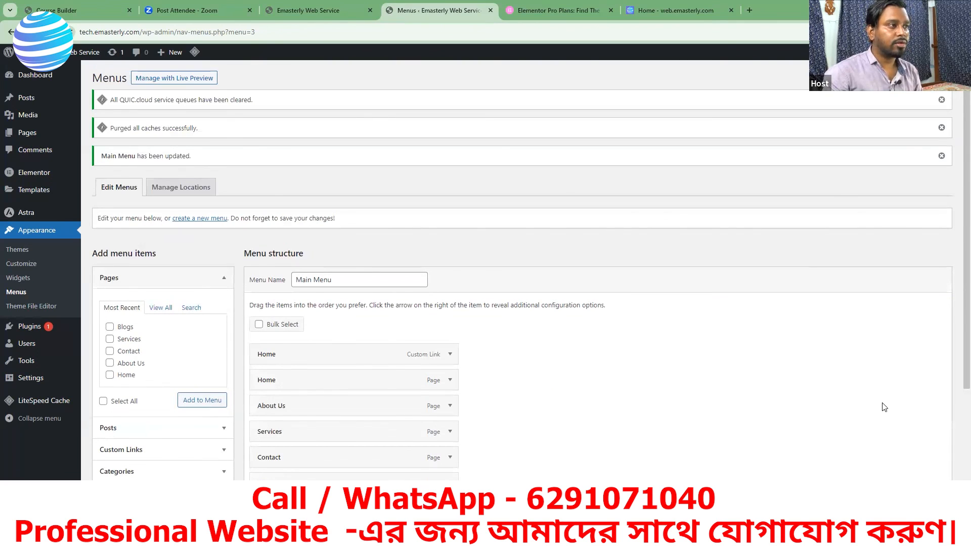
Step: Check the navigation on the site front page, remove the custom-link Home item from Main Menu and save the menu
left_click(305, 11)
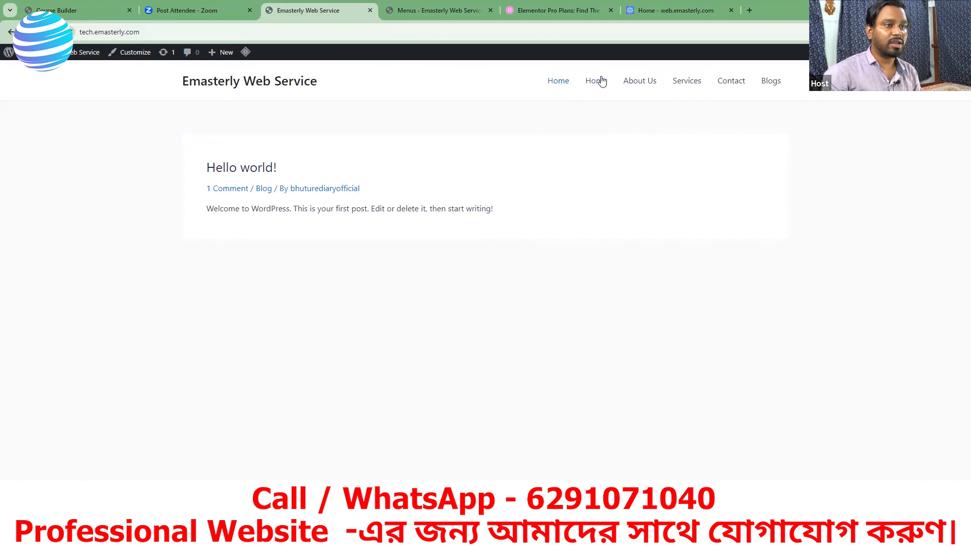
left_click(454, 10)
scroll(300, 361, "down", 3)
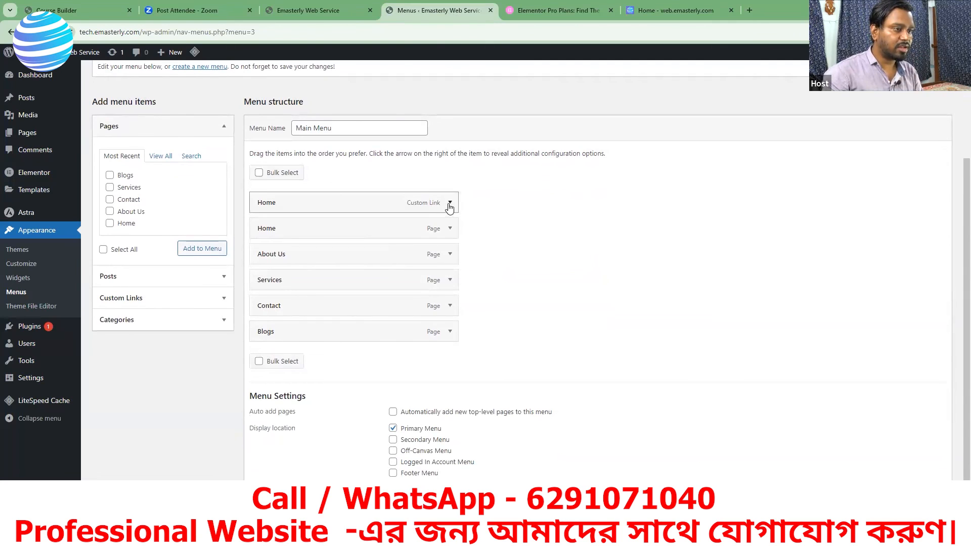
left_click(450, 204)
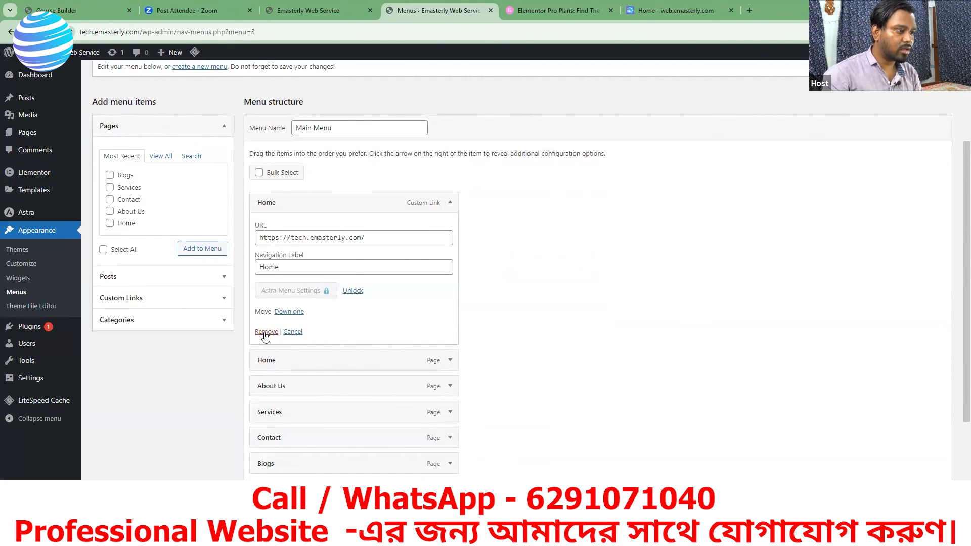
left_click(450, 203)
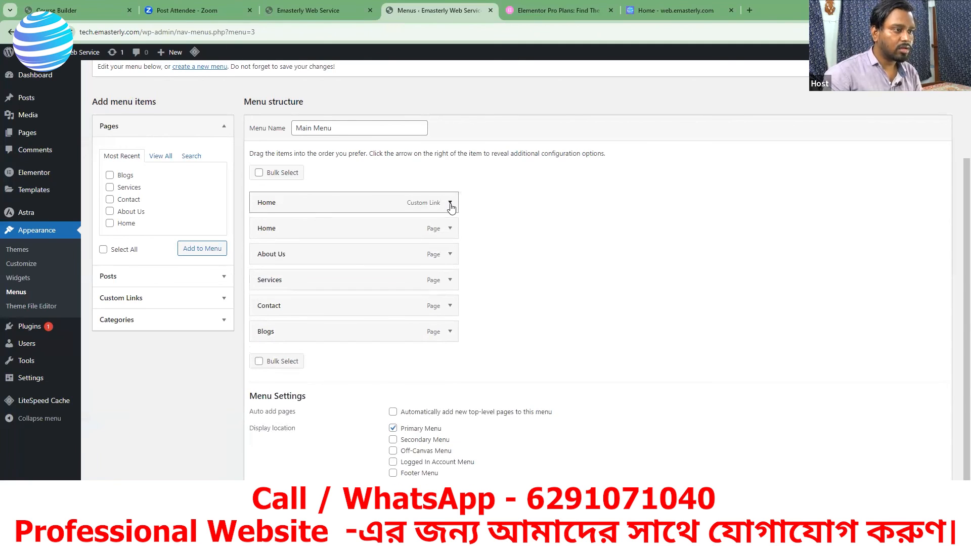
left_click(450, 205)
left_click(265, 333)
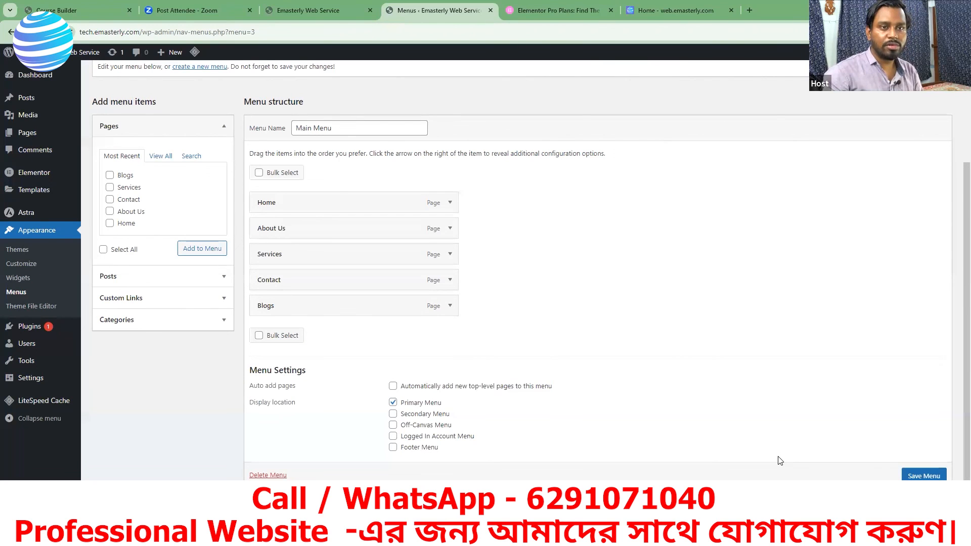
left_click(916, 477)
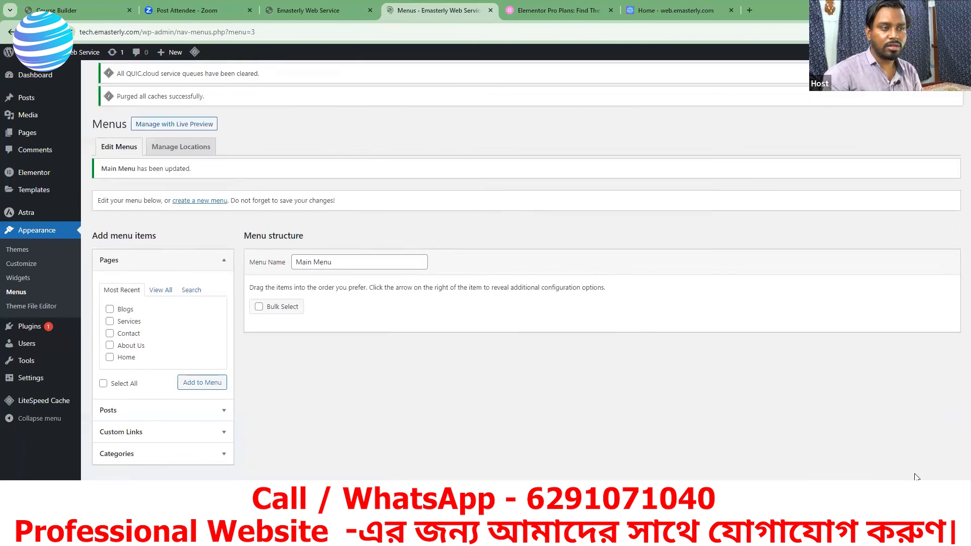
Step: Reload the site front page and test the About Us, Services, Blogs and Home links in its navigation
left_click(319, 14)
left_click(50, 32)
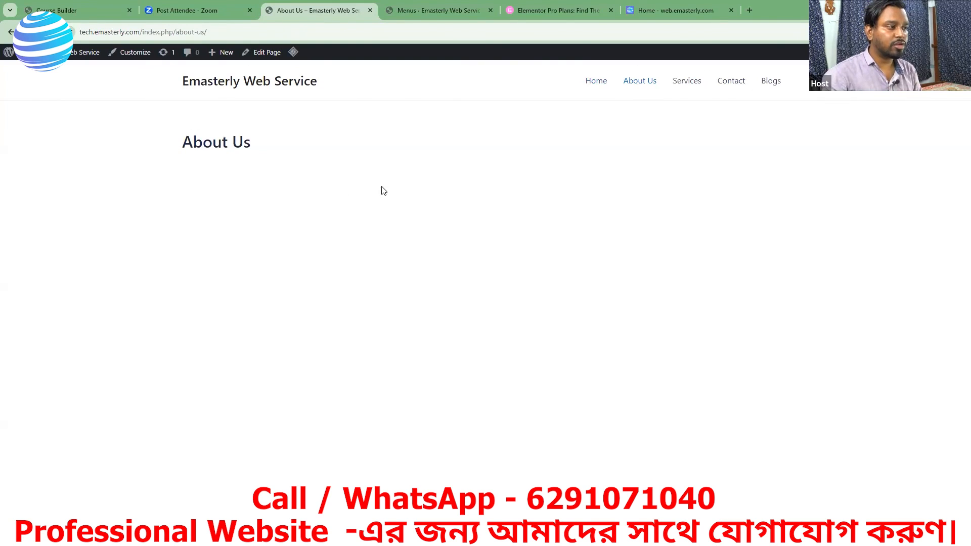
left_click(687, 81)
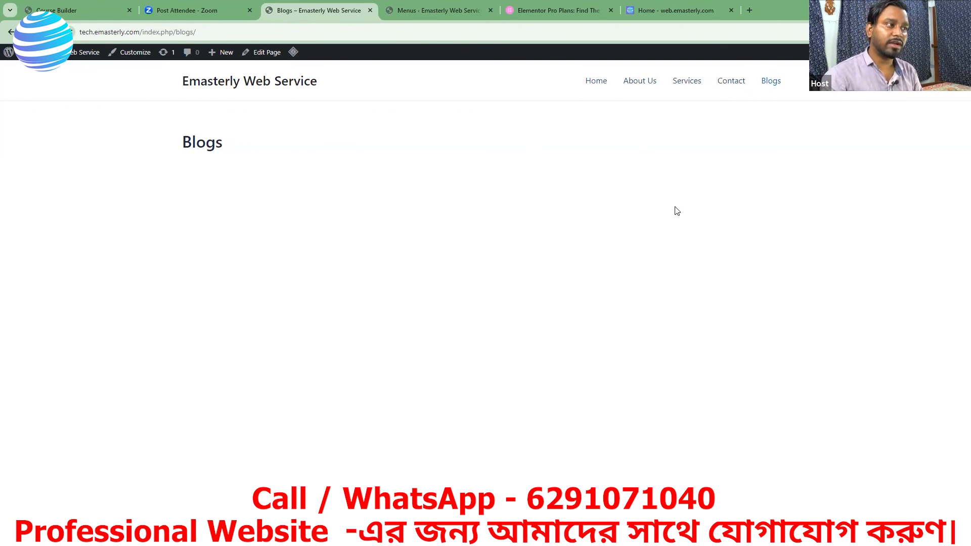
left_click(598, 83)
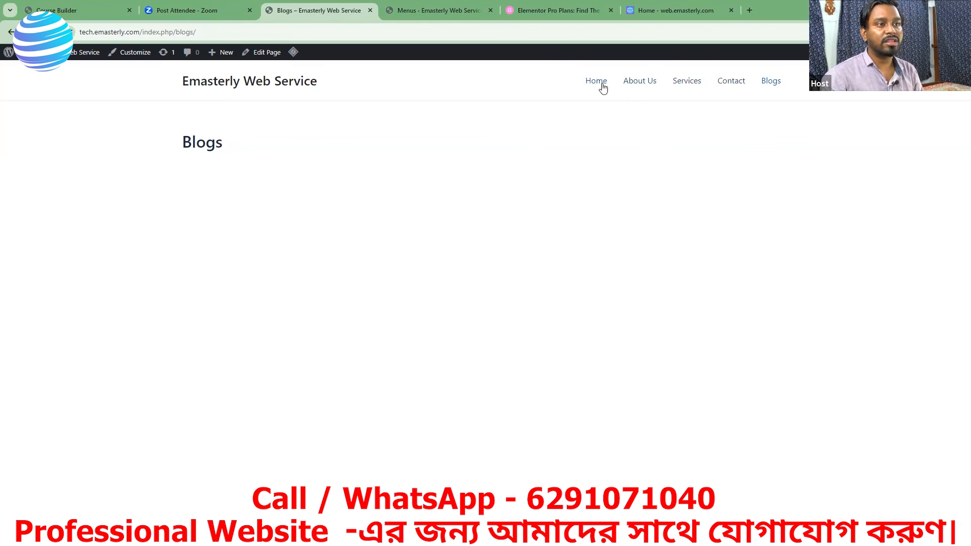